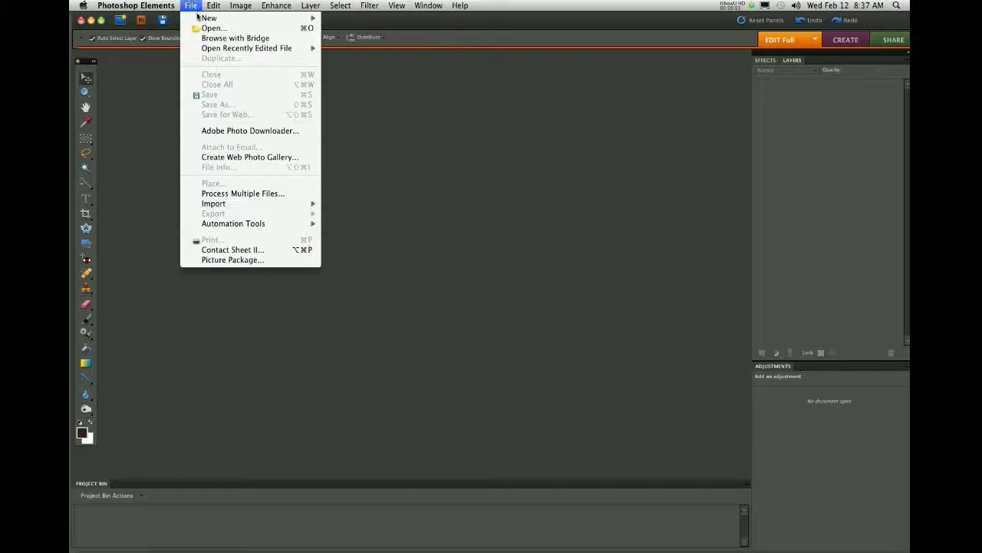
Step: Create a blank 8 x 10 in, 100 ppi, RGB, transparent file named 'last name first media arts collage'
mouse_move(211, 24)
left_click(362, 23)
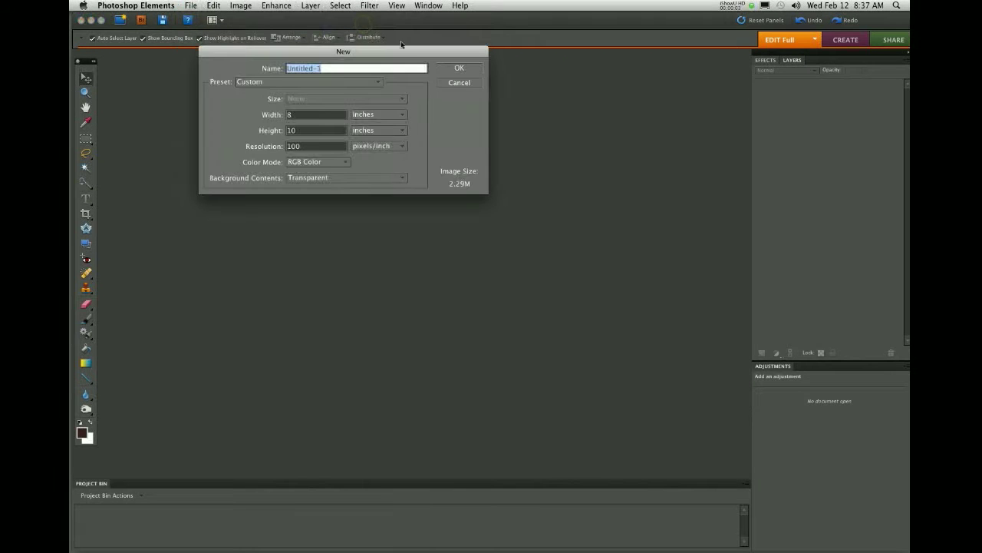
type("last name first")
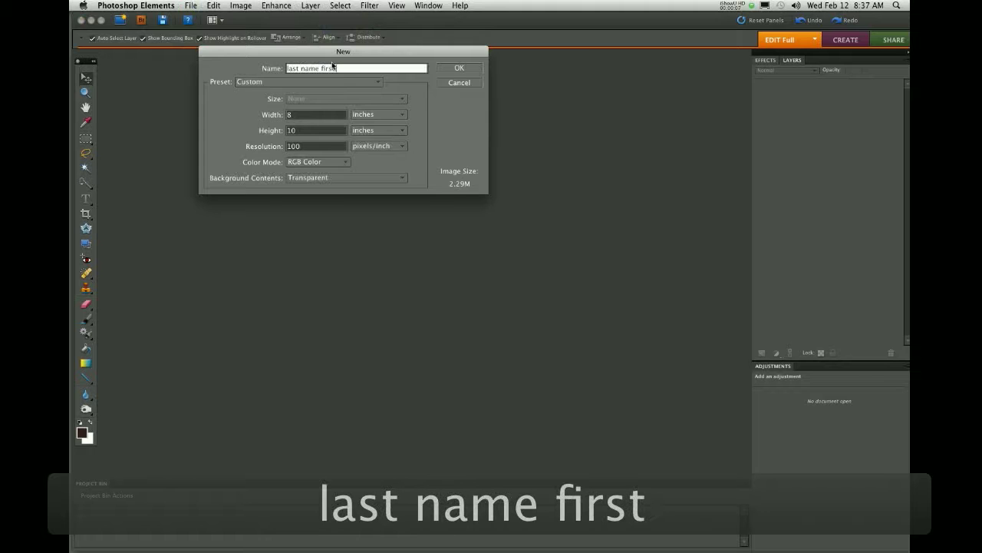
type(" media arts col")
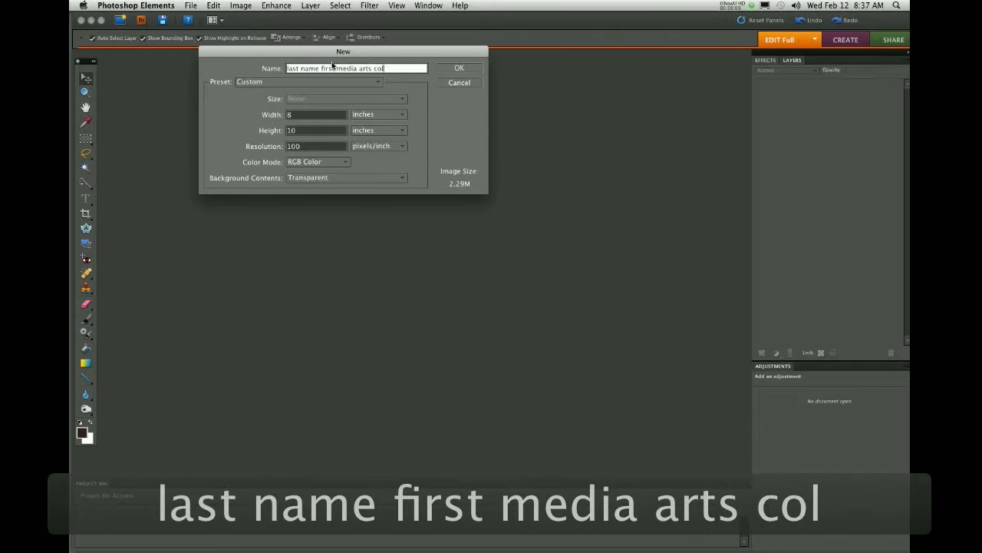
type("lage")
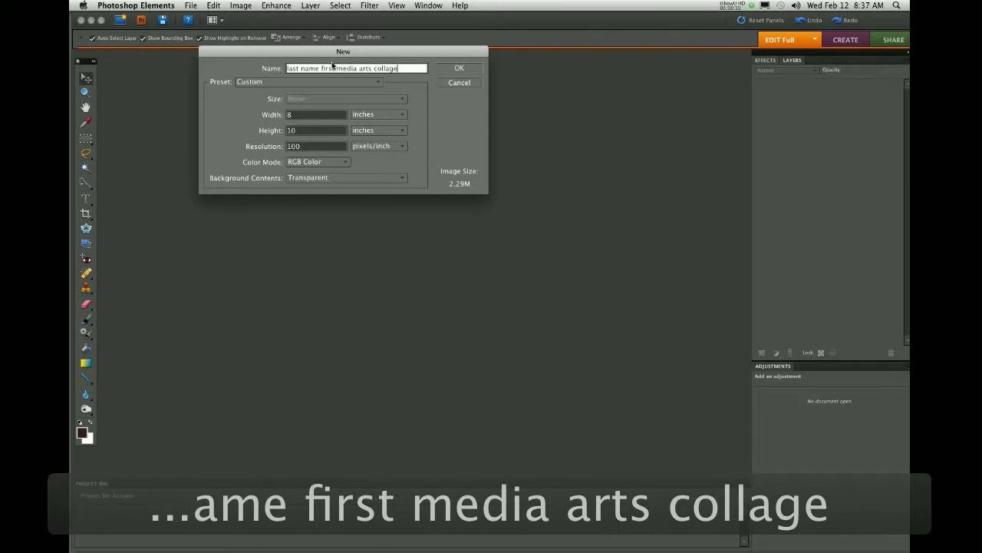
left_click(344, 164)
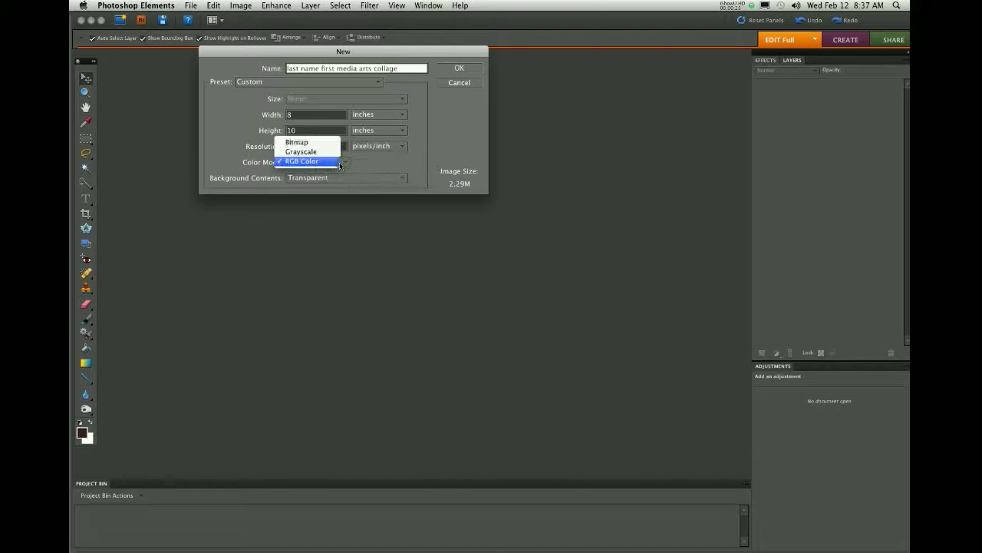
left_click(326, 151)
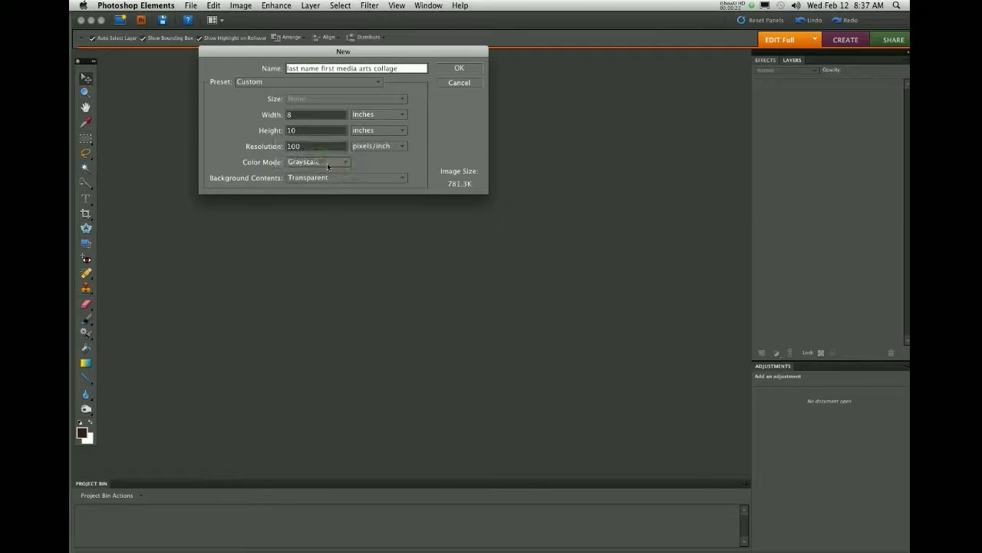
left_click(344, 164)
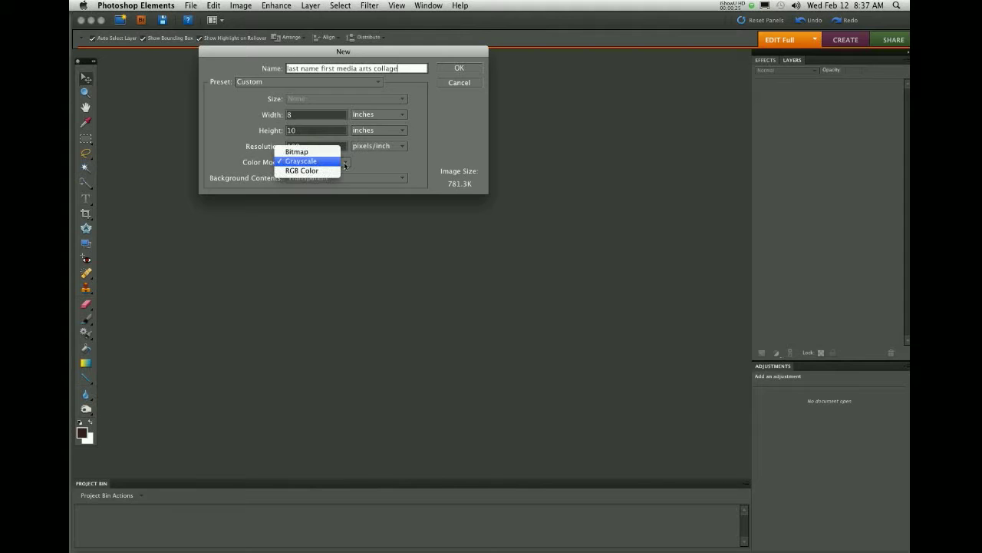
left_click(330, 171)
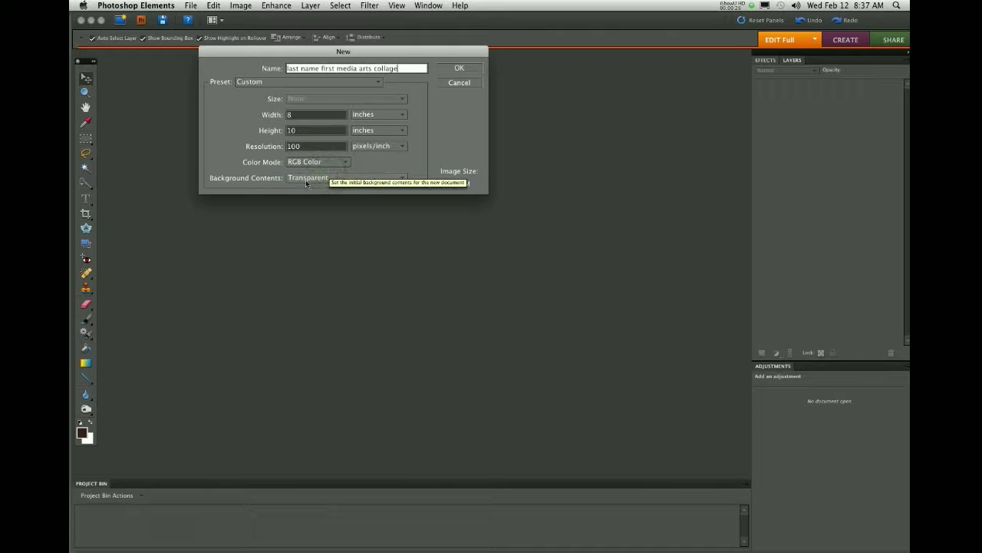
left_click(397, 177)
left_click(391, 177)
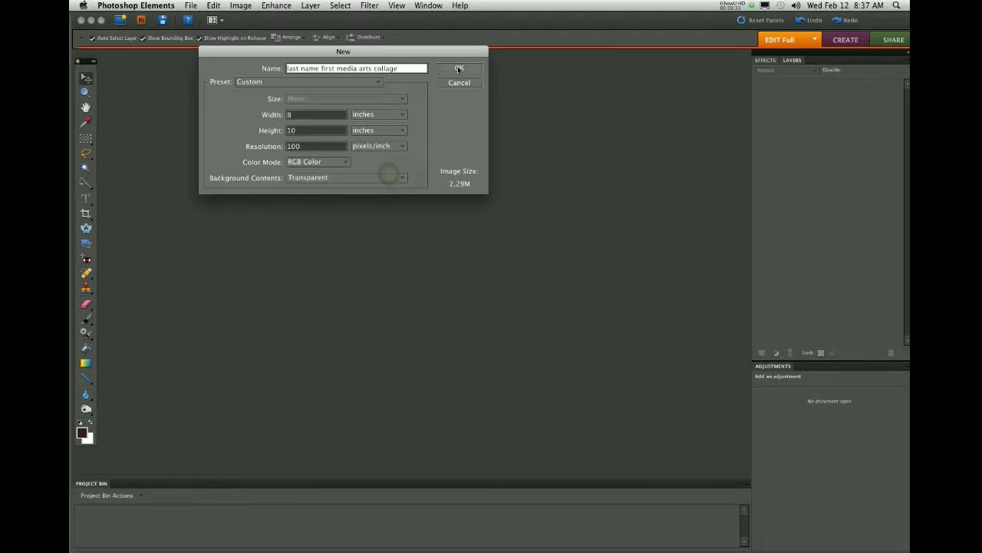
left_click(457, 68)
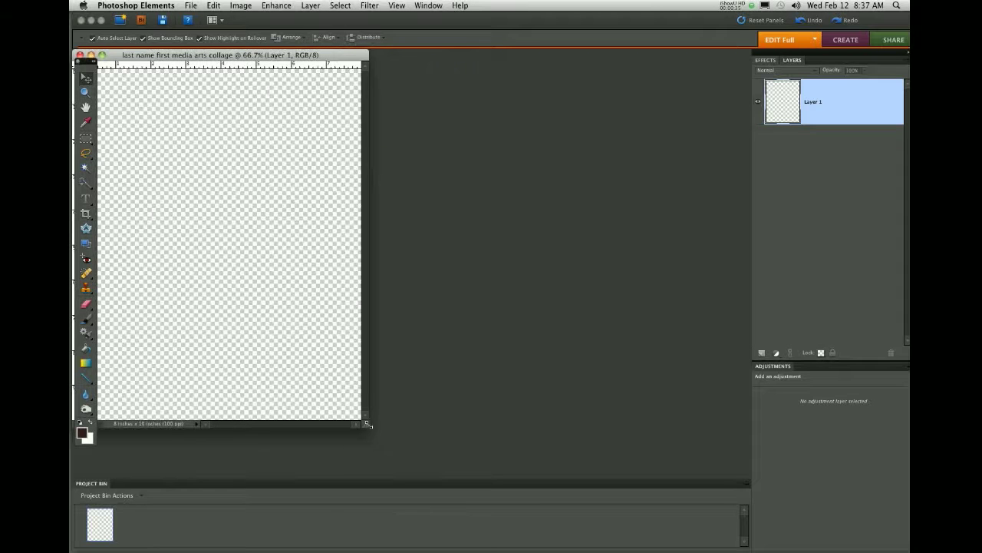
Step: Enlarge the document window and type TEXT near the top of the page
left_click_drag(367, 424, 661, 453)
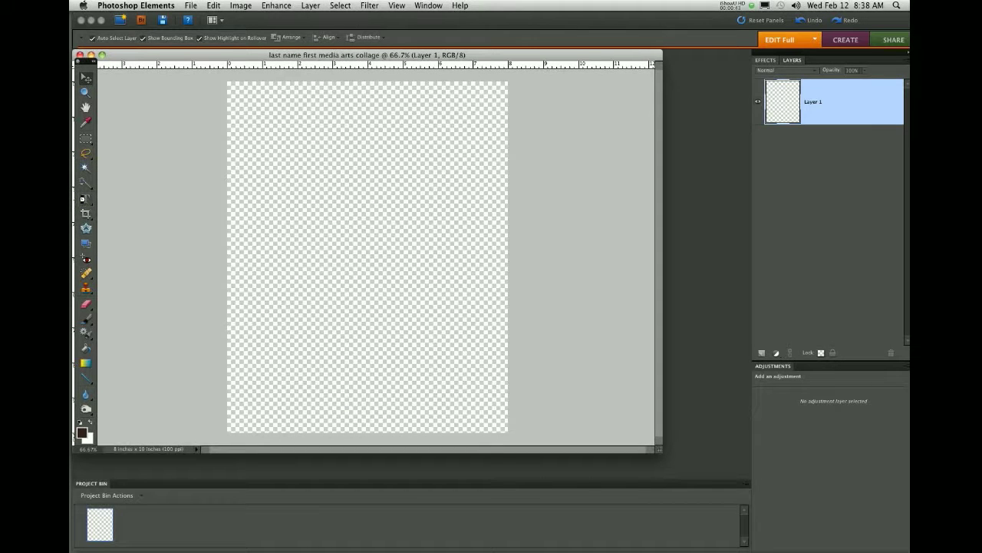
left_click(87, 200)
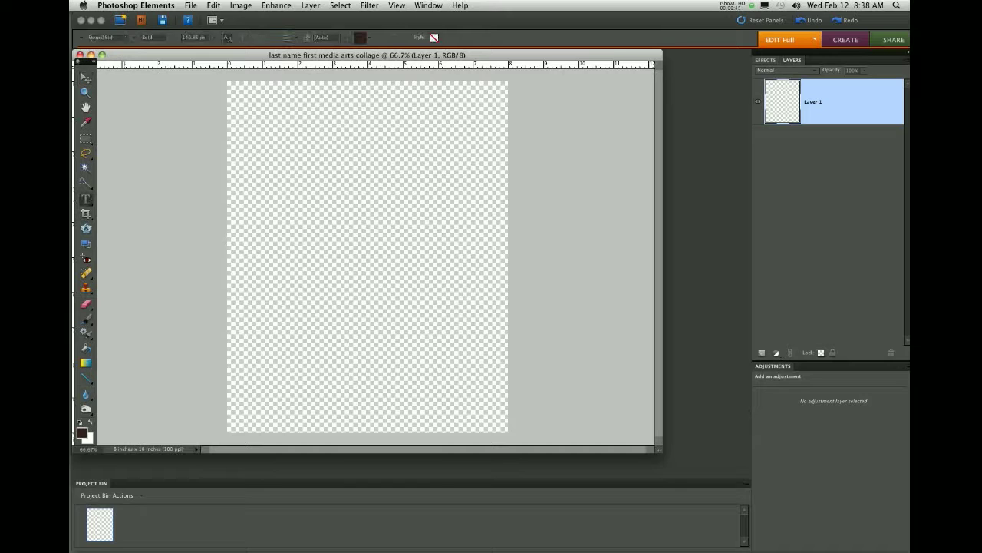
left_click(289, 211)
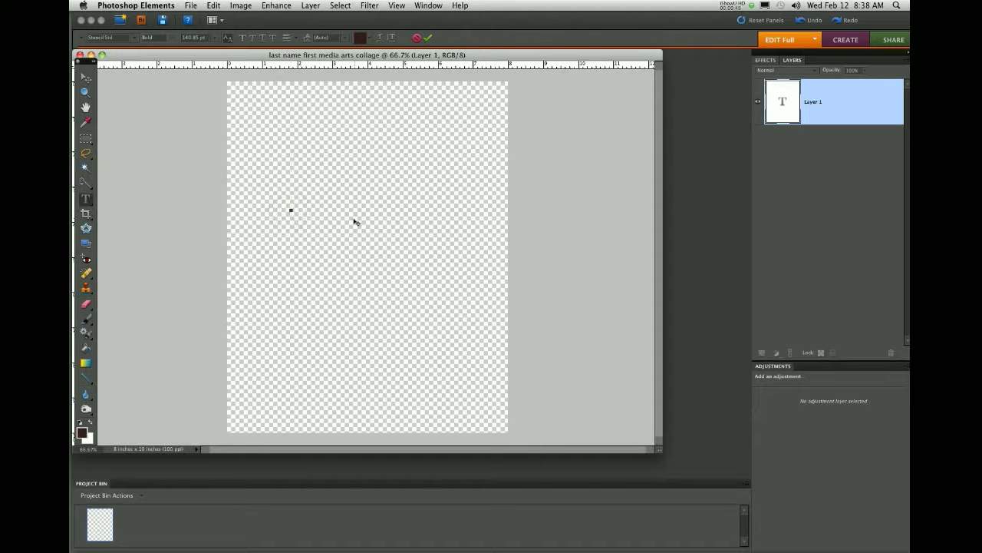
type("TE")
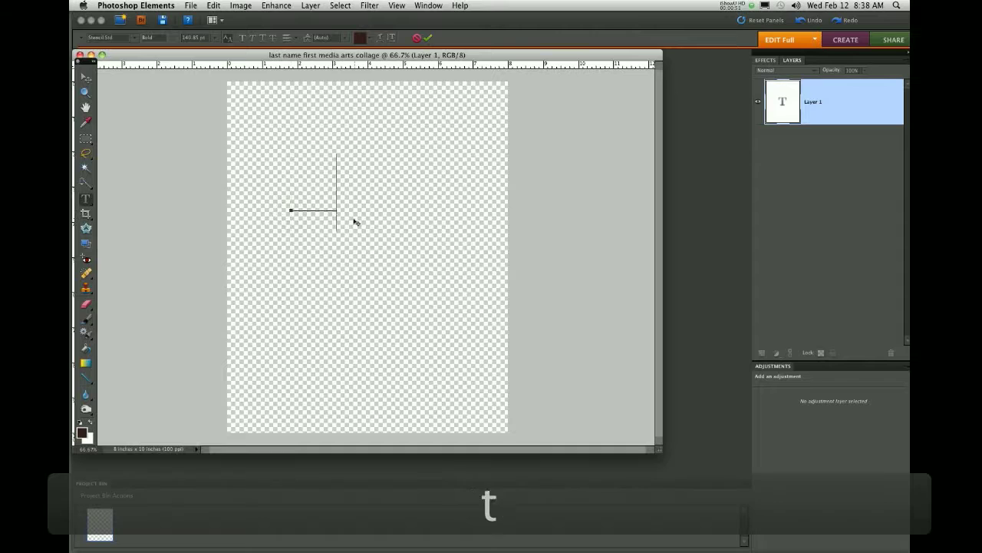
type("XT")
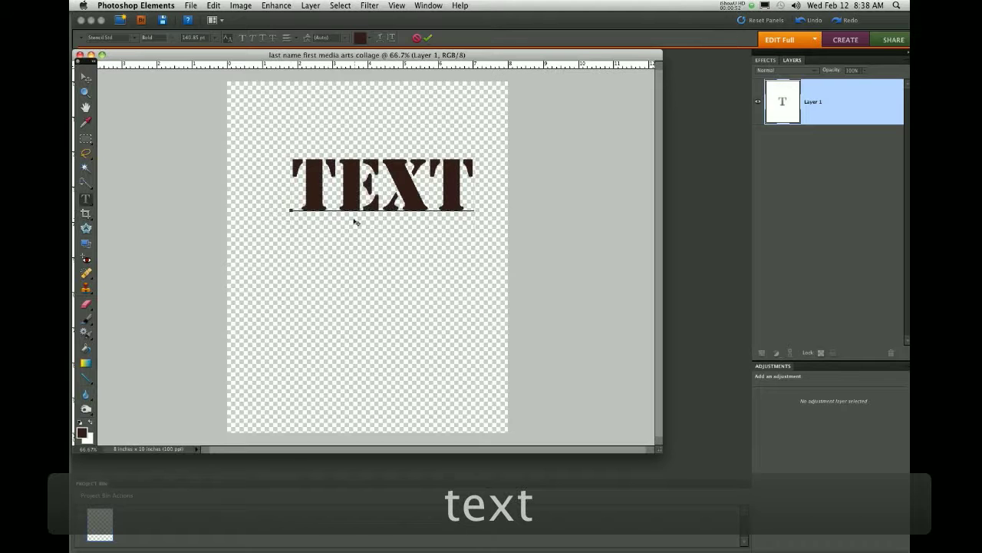
Step: Set TEXT in the Transformers font and add an empty layer above it
double_click(311, 191)
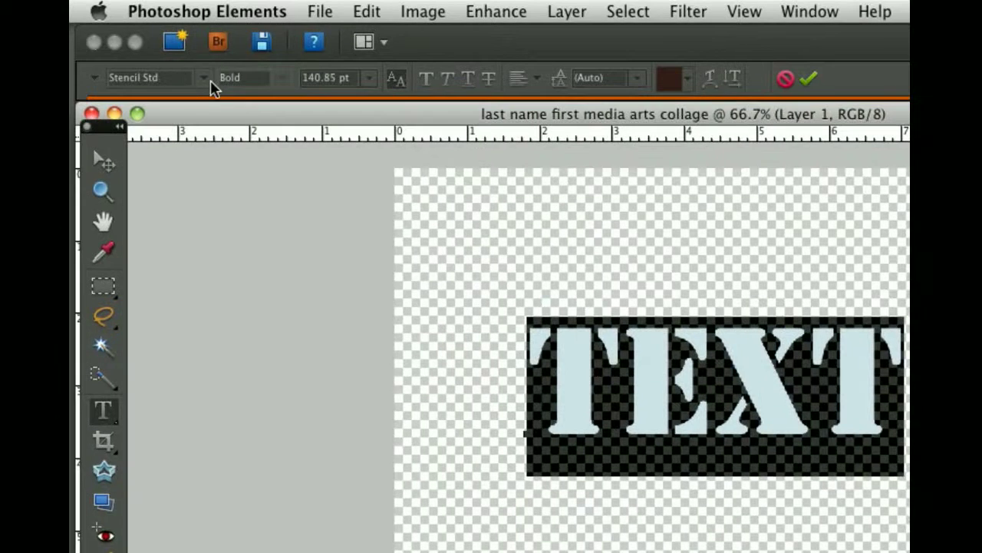
left_click(210, 81)
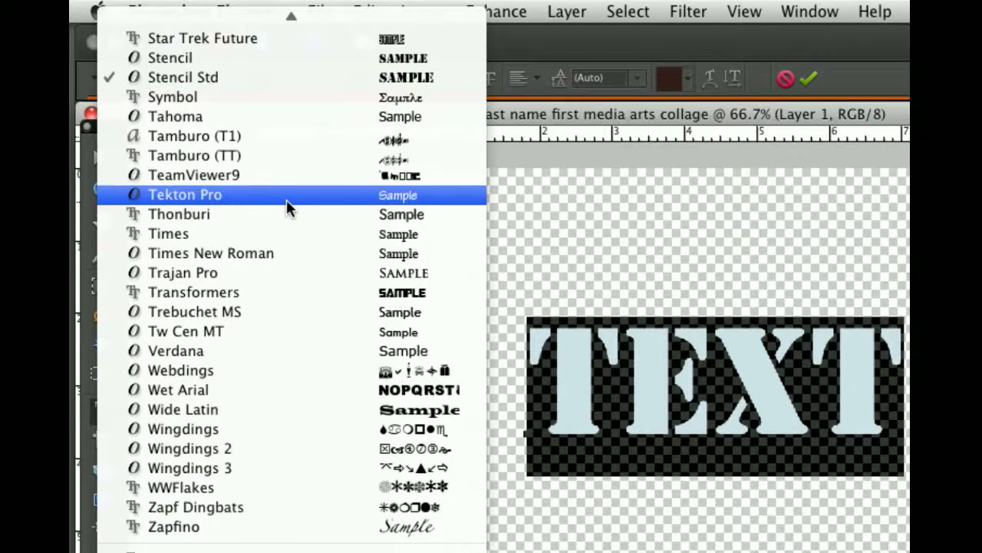
left_click(330, 298)
left_click(809, 79)
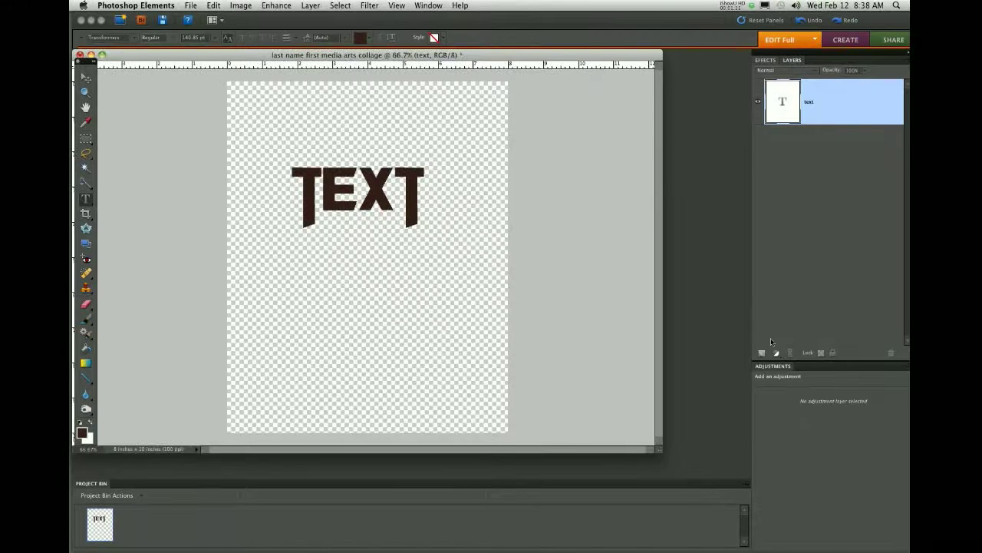
left_click(762, 353)
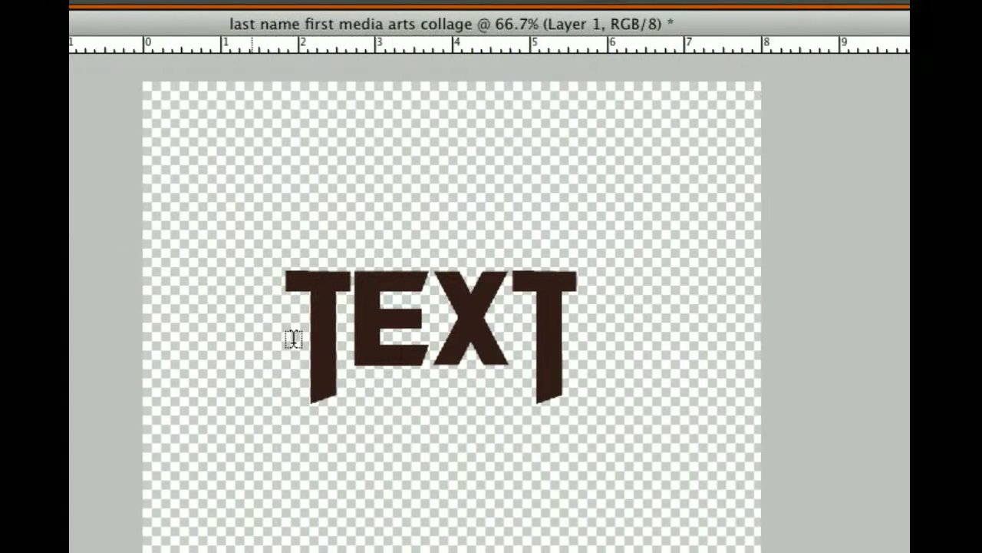
left_click_drag(351, 315, 407, 318)
left_click(571, 331)
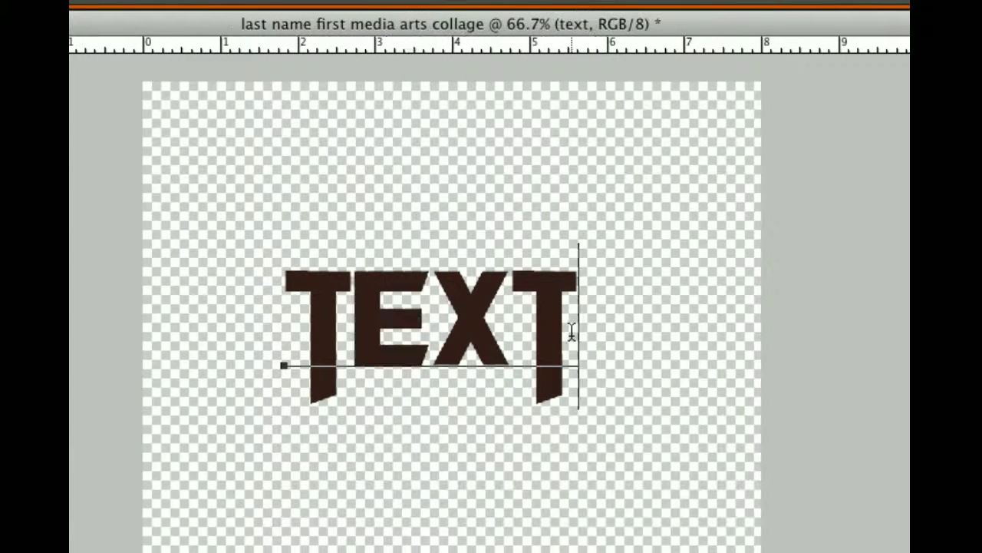
left_click_drag(571, 332, 303, 322)
left_click(387, 321)
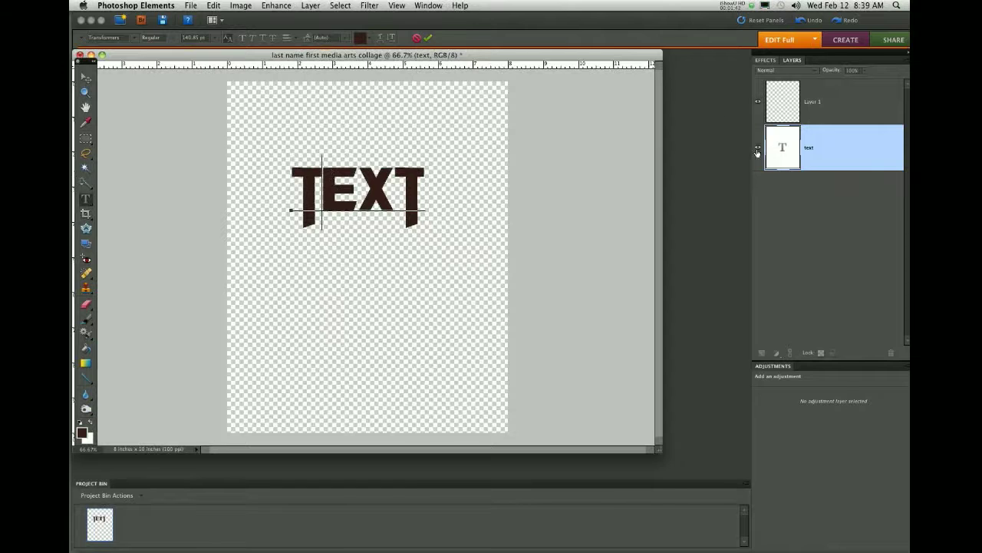
left_click(371, 6)
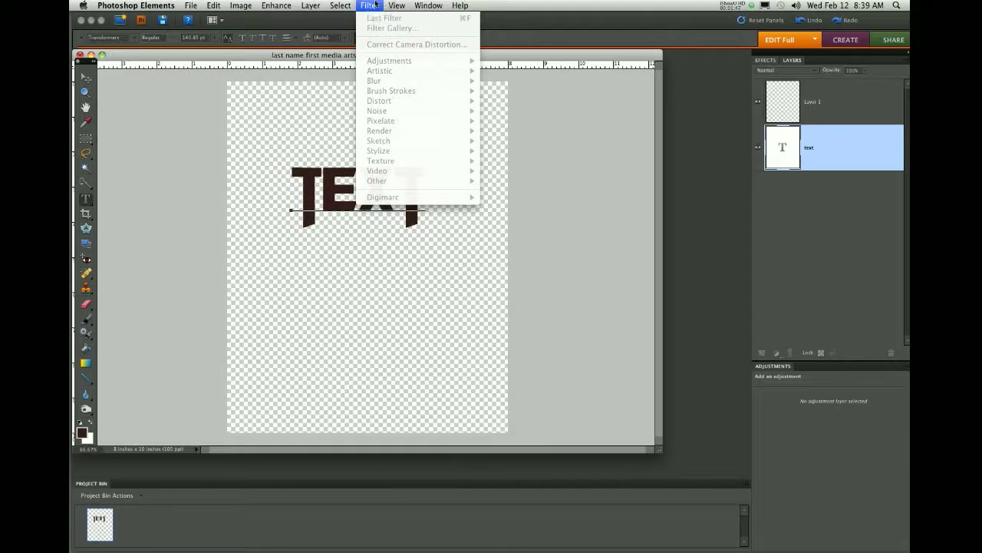
left_click(375, 6)
left_click(432, 38)
left_click(370, 5)
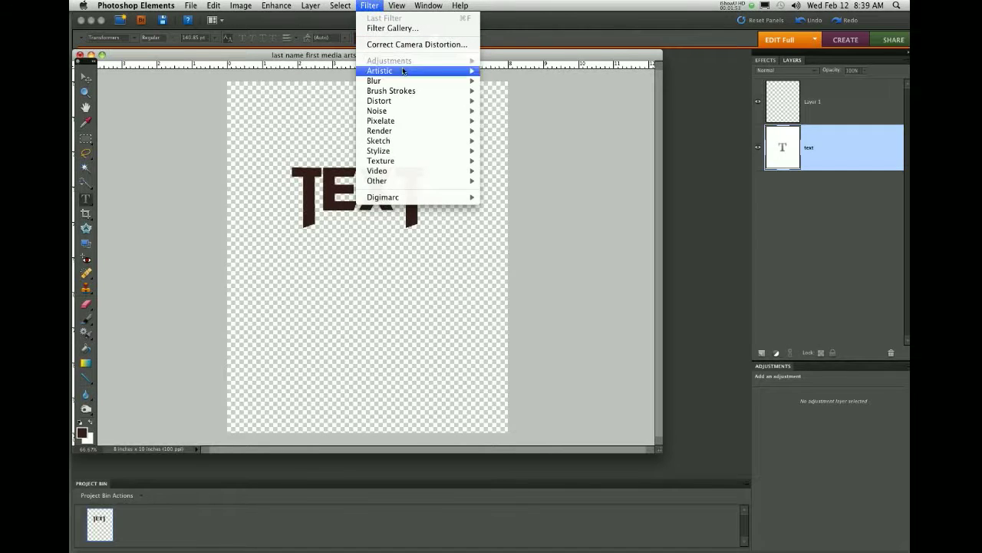
left_click(368, 5)
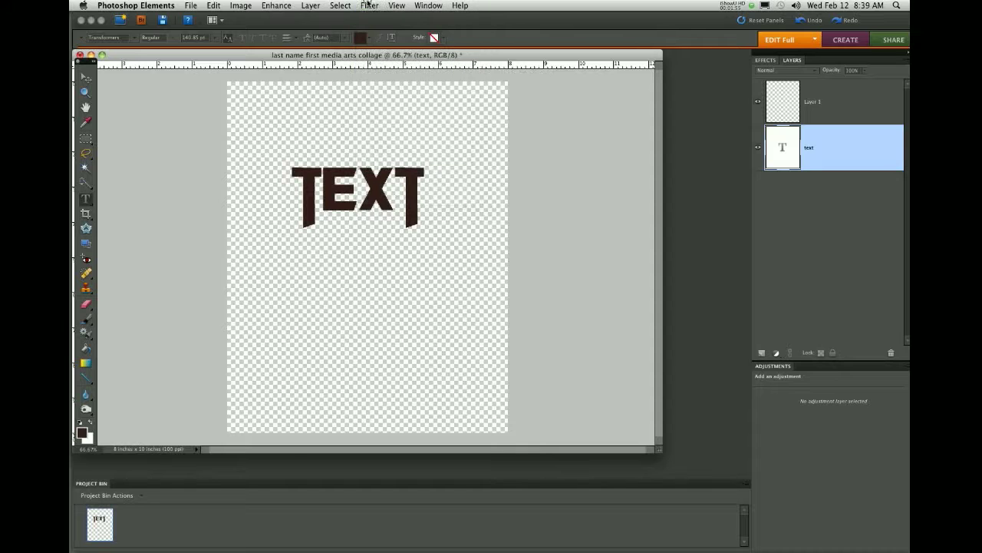
left_click(214, 5)
mouse_move(235, 6)
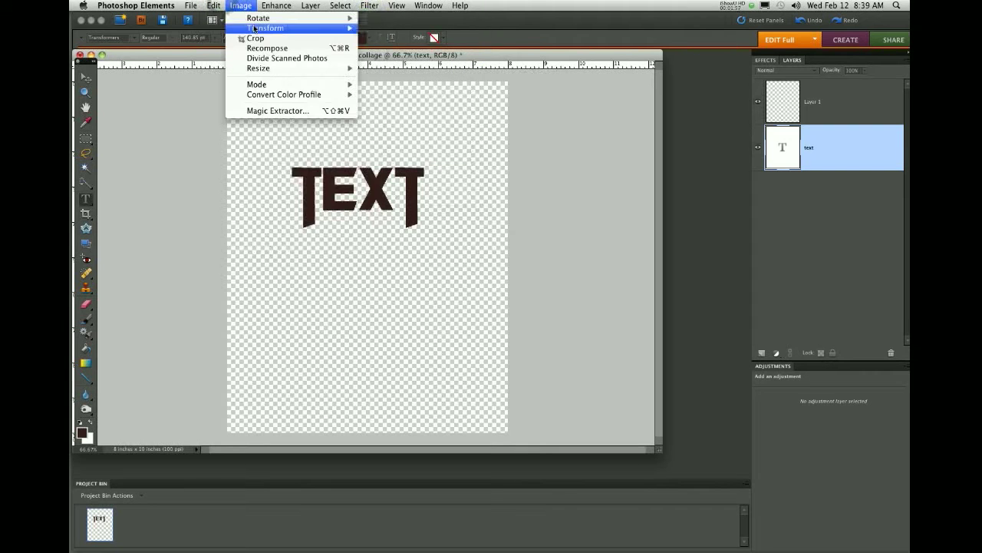
mouse_move(307, 28)
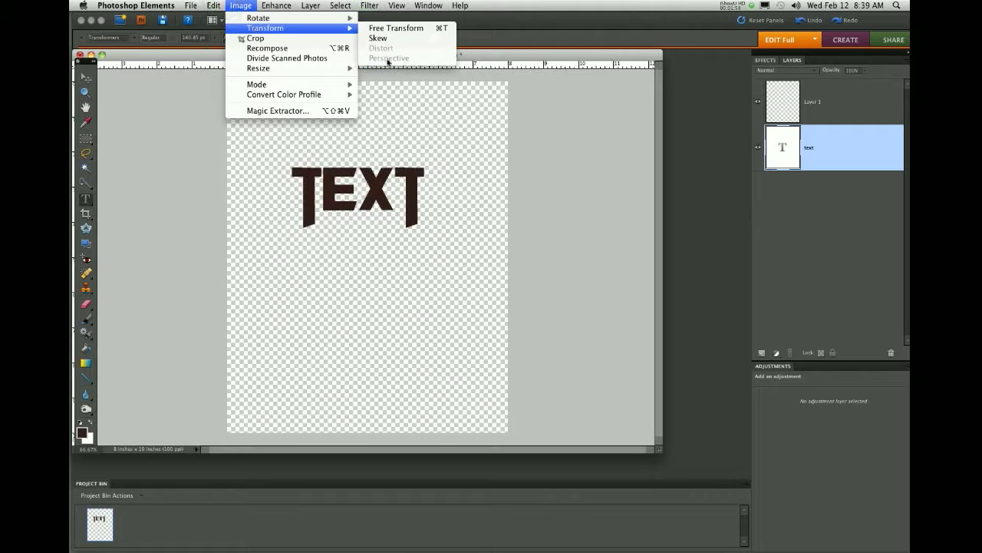
left_click(306, 6)
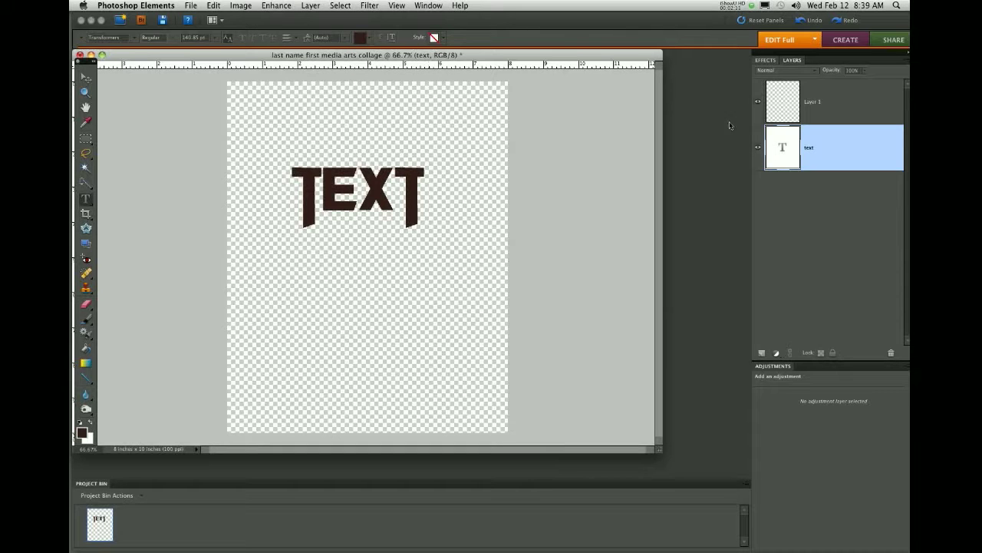
Step: Simplify the TEXT layer to plain pixels and clear a trial selection
right_click(815, 146)
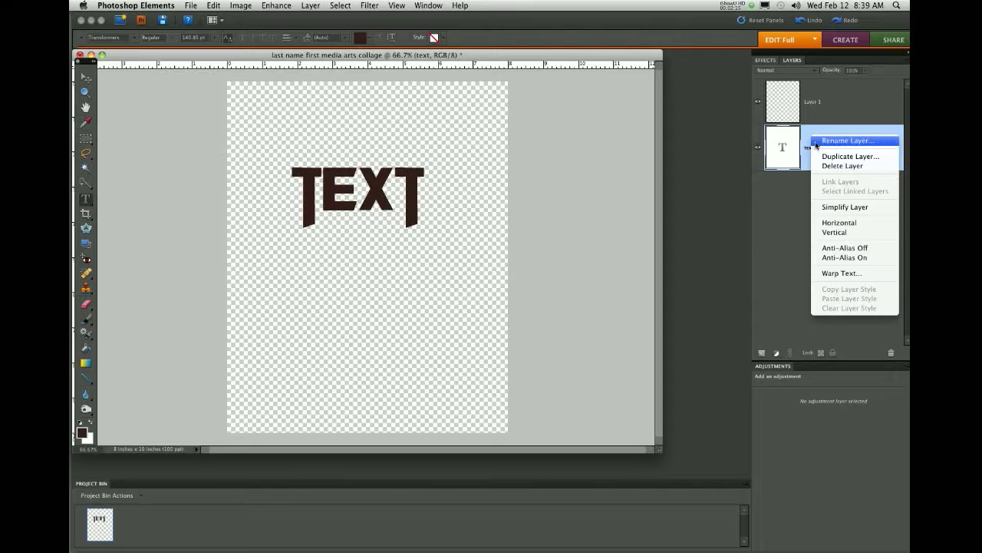
left_click(835, 207)
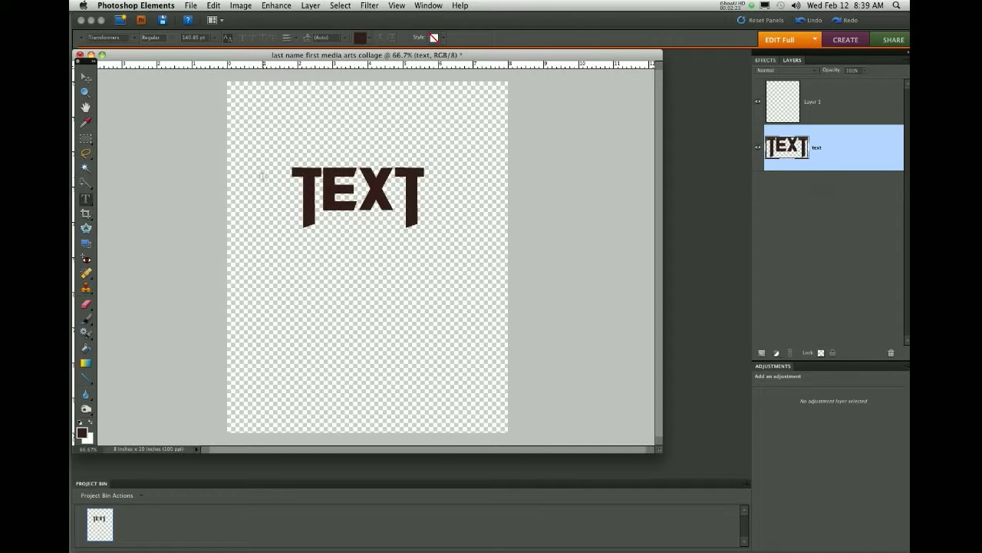
left_click(85, 139)
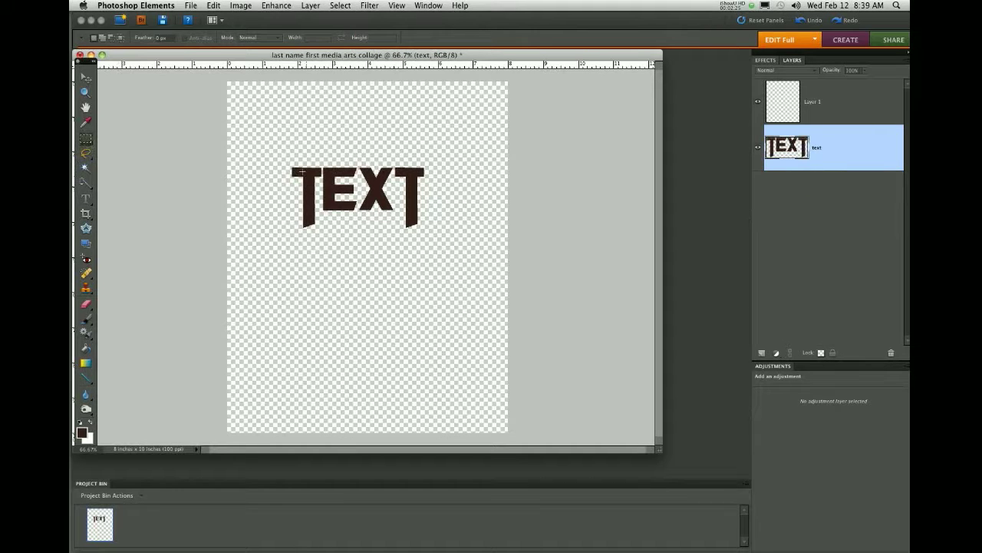
left_click_drag(282, 153, 321, 233)
key("super+d")
Step: Free Transform the first T's stem, stretching it far downward to about 289% height
scroll(367, 167, "up", 5)
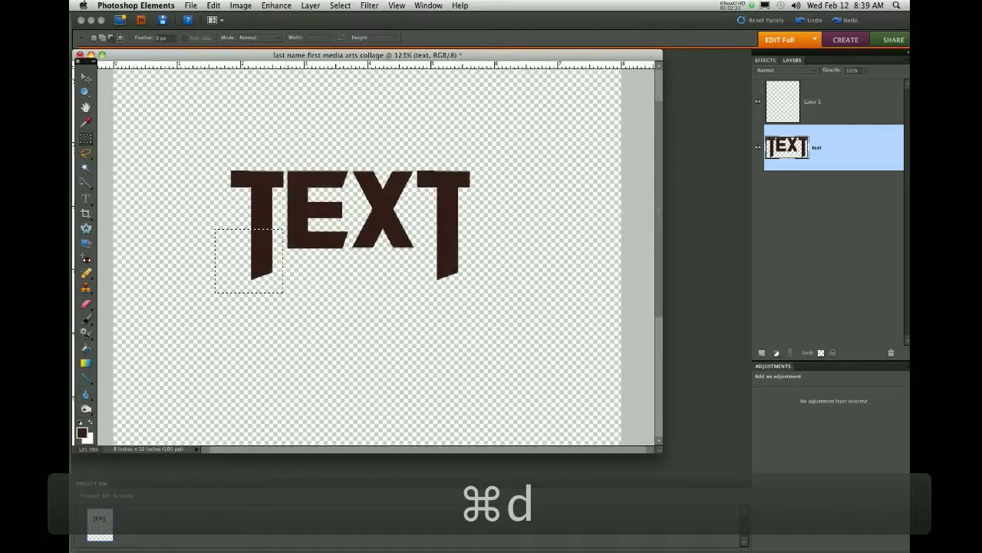
scroll(264, 150, "up", 3)
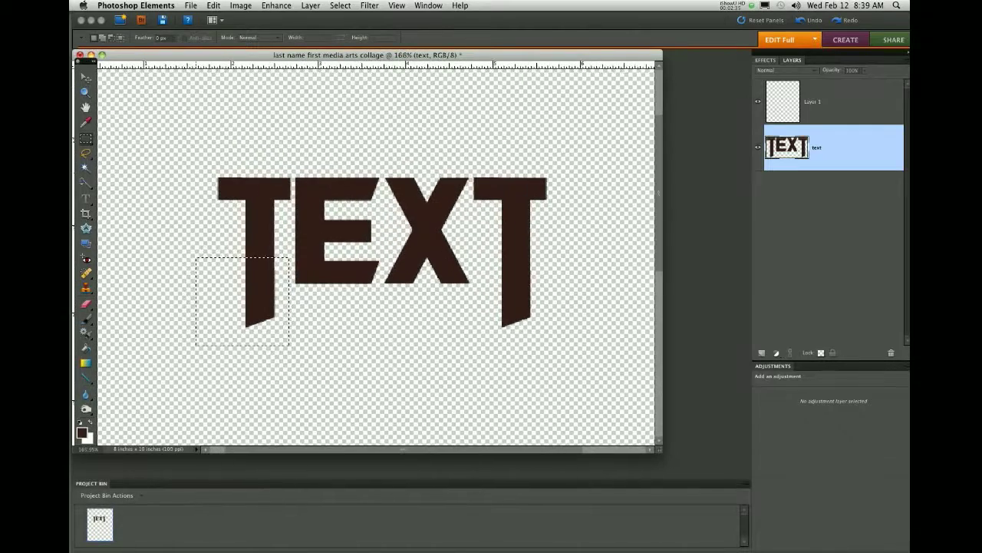
scroll(177, 160, "up", 1)
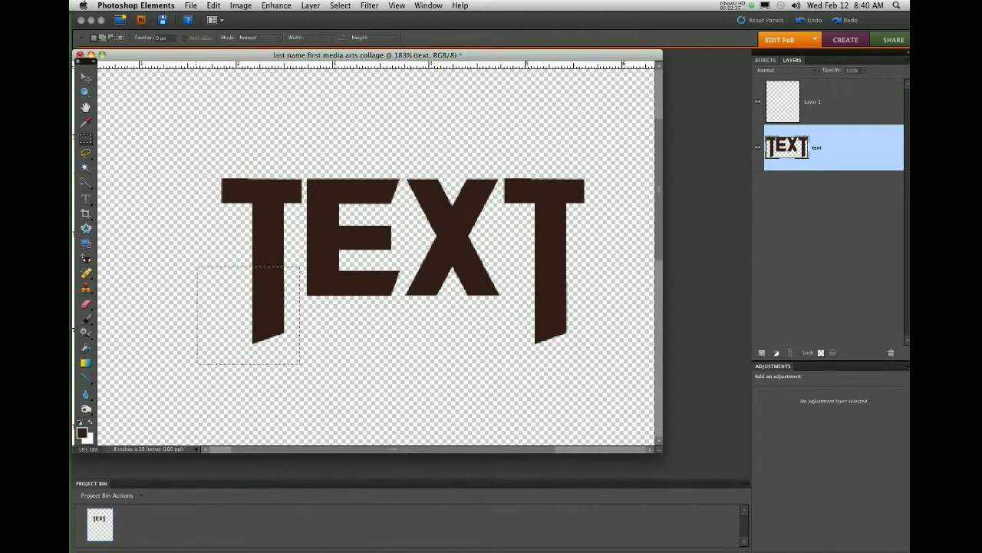
scroll(189, 147, "up", 1)
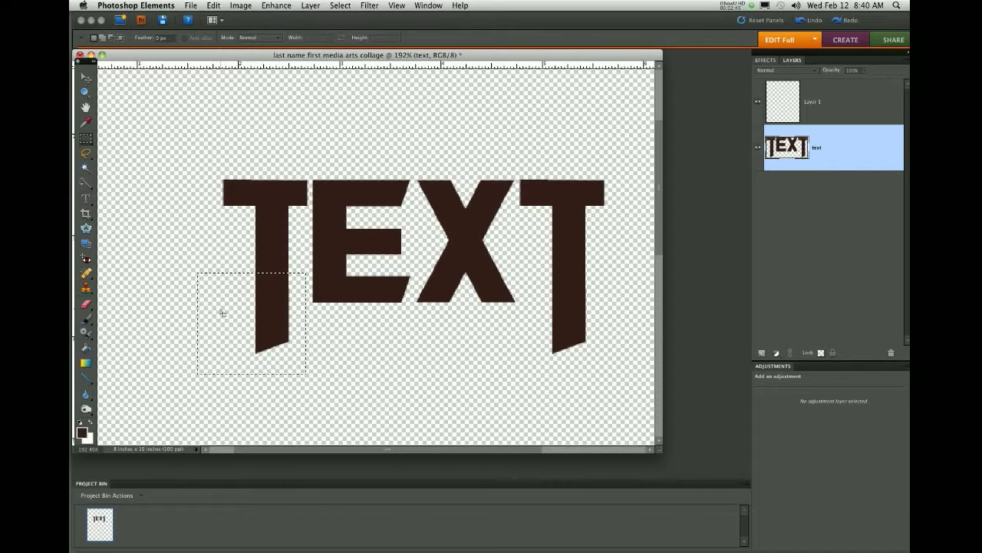
left_click(241, 6)
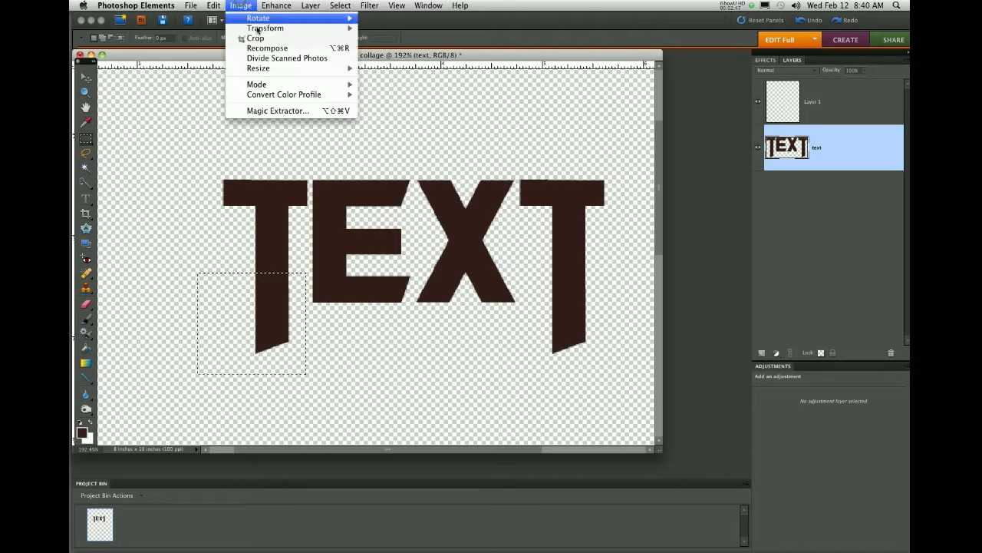
mouse_move(265, 28)
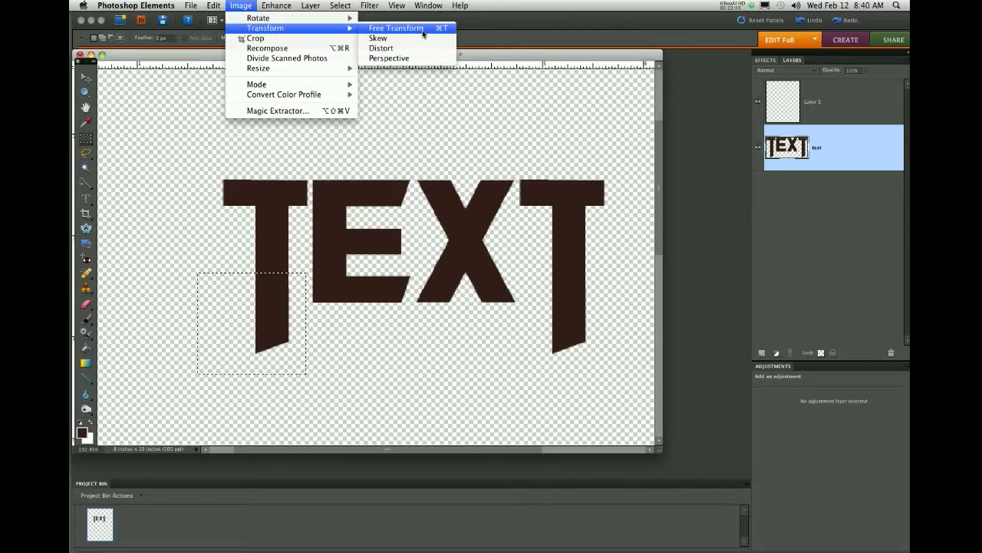
left_click(422, 31)
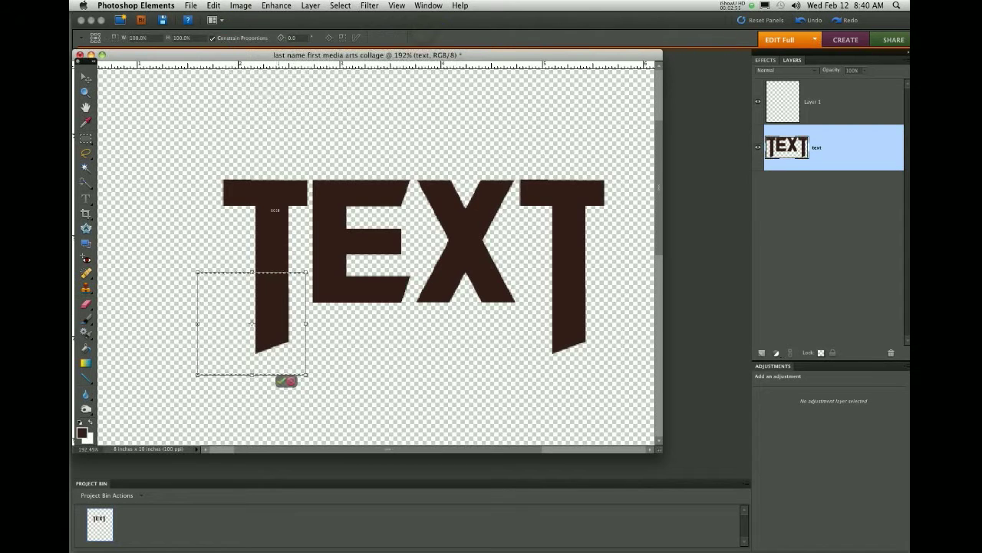
left_click_drag(252, 374, 247, 462)
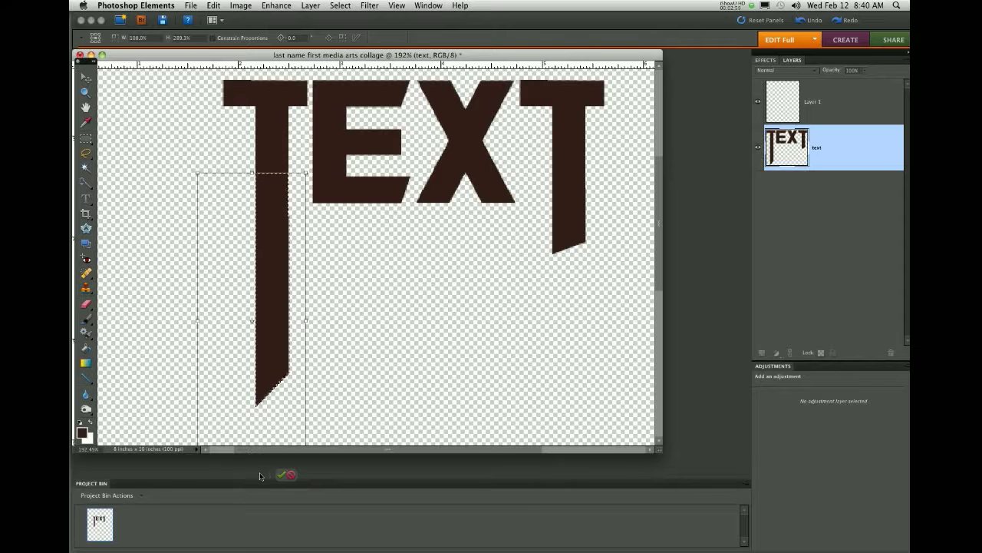
Step: Commit the stretched stem and clear the selection
left_click(281, 475)
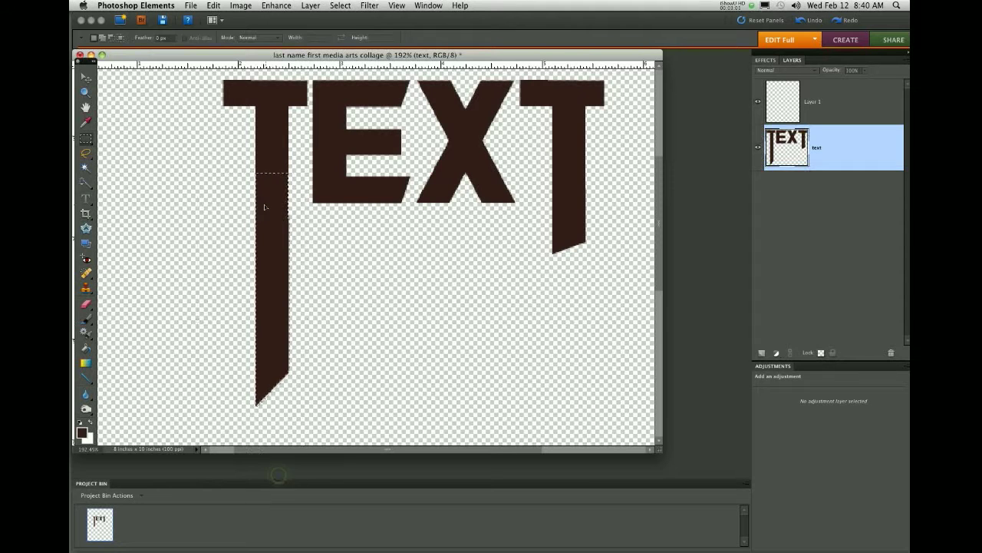
key("super+d")
left_click_drag(354, 343, 361, 373)
left_click(294, 226)
Step: Widen the lower part of the T's stem into a broad block
left_click_drag(299, 217, 306, 357)
key("super+t")
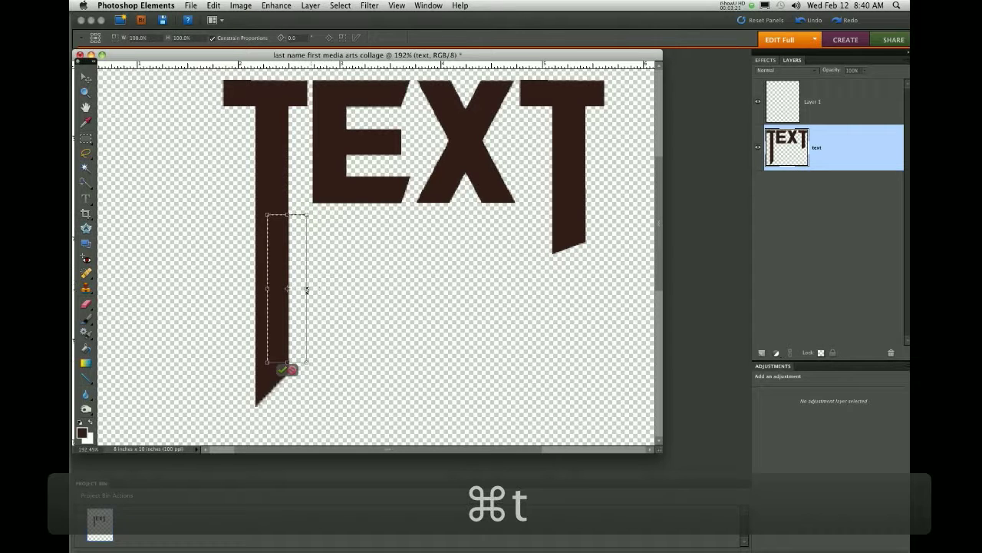
left_click_drag(307, 290, 503, 290)
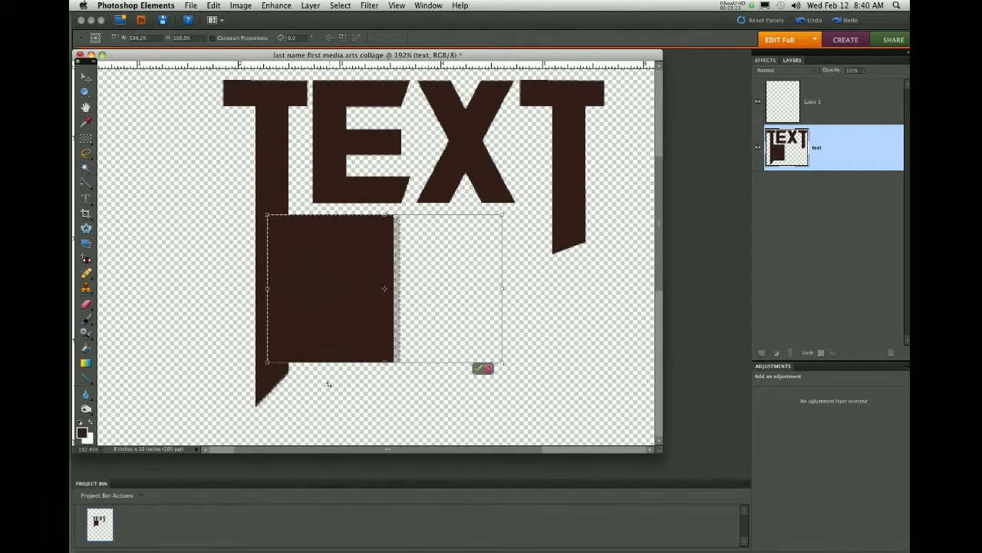
left_click(480, 368)
key("super+d")
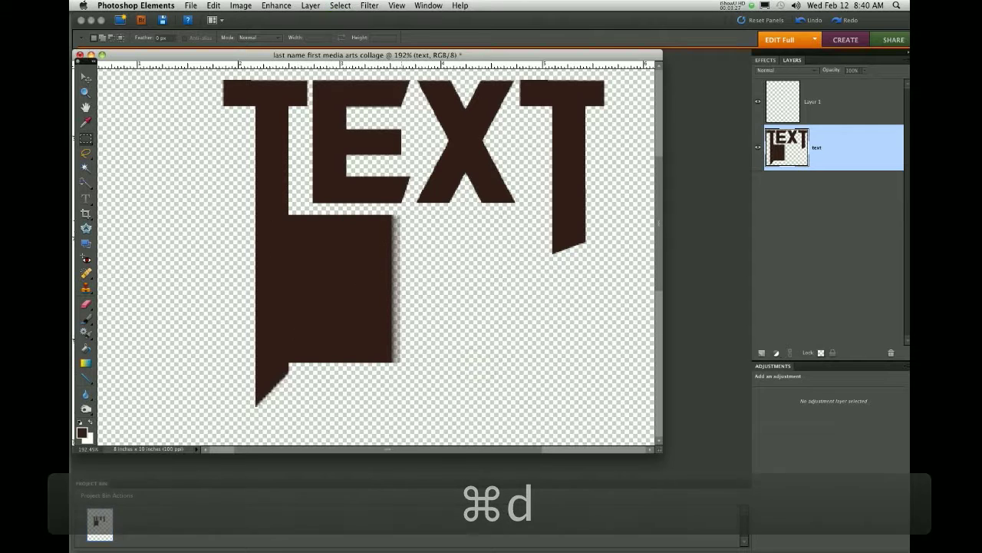
Step: Delete the blurry strip along the block's right edge
scroll(389, 221, "up", 3)
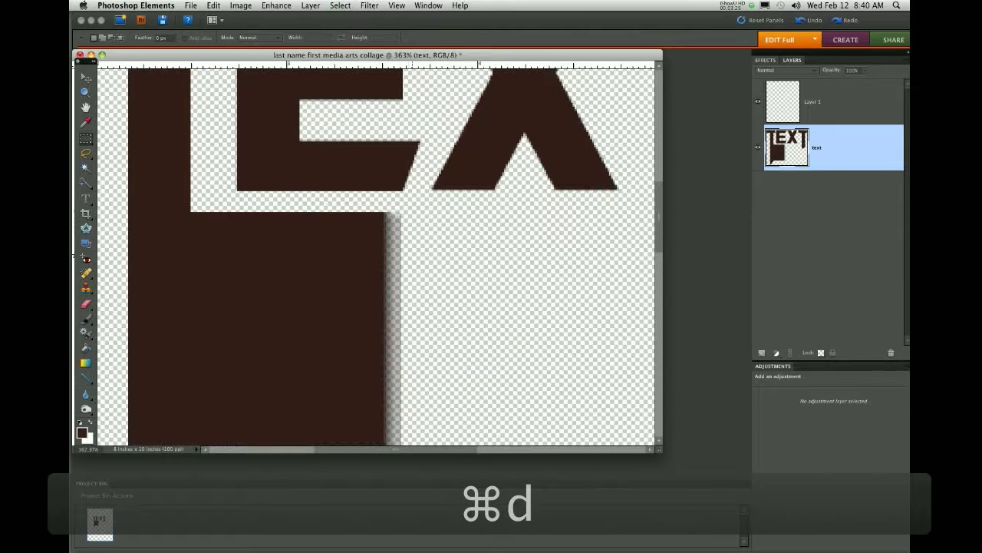
left_click_drag(417, 204, 385, 449)
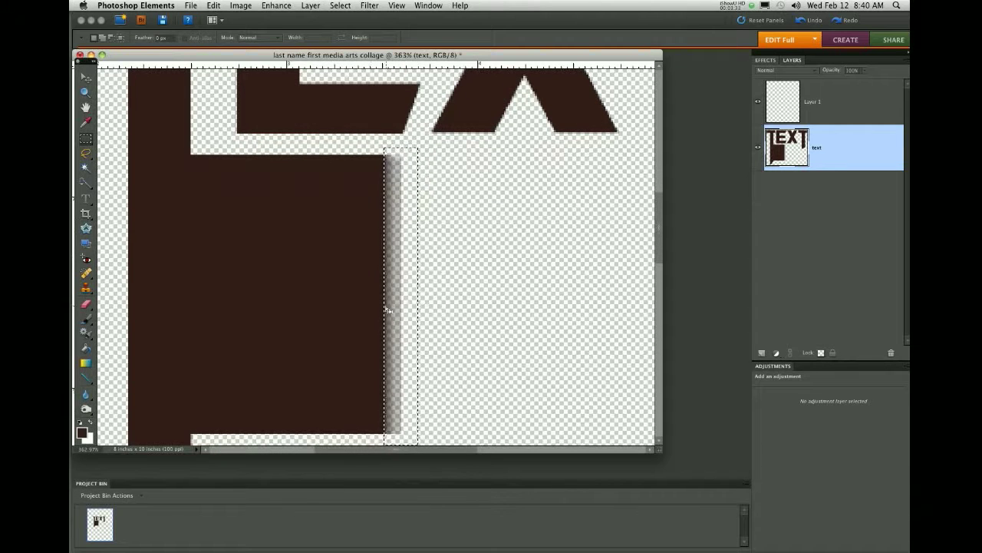
key("Delete")
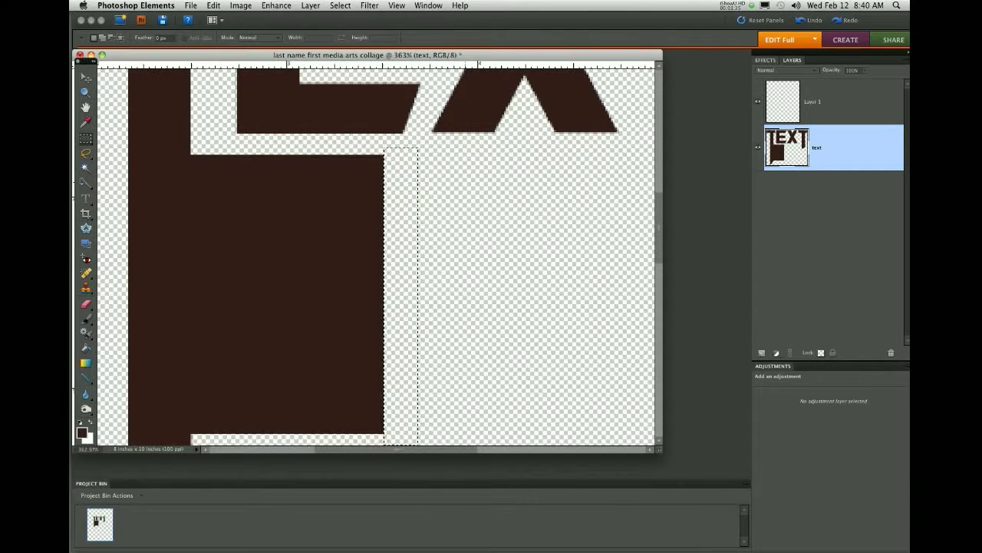
key("super+d")
scroll(359, 180, "down", 2)
scroll(358, 179, "down", 1)
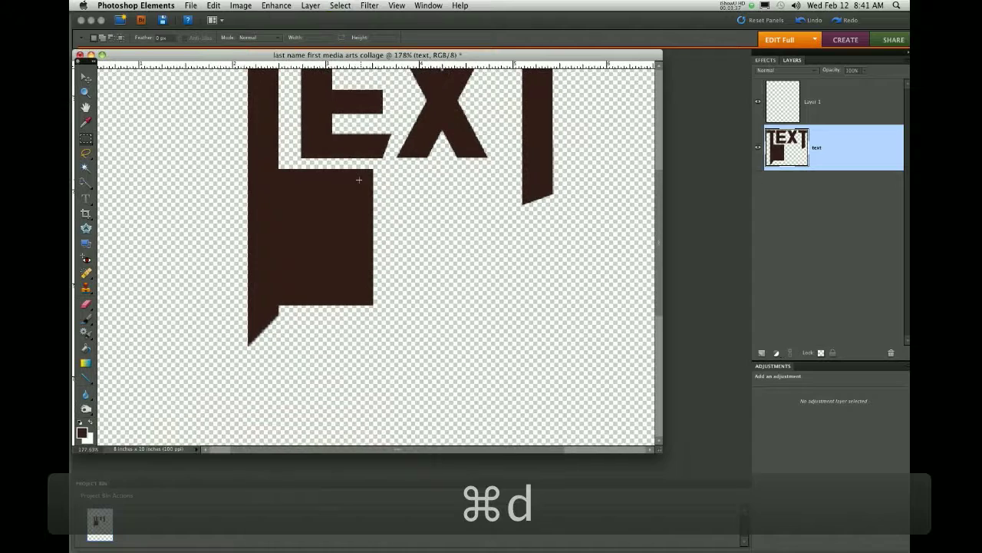
scroll(358, 180, "down", 1)
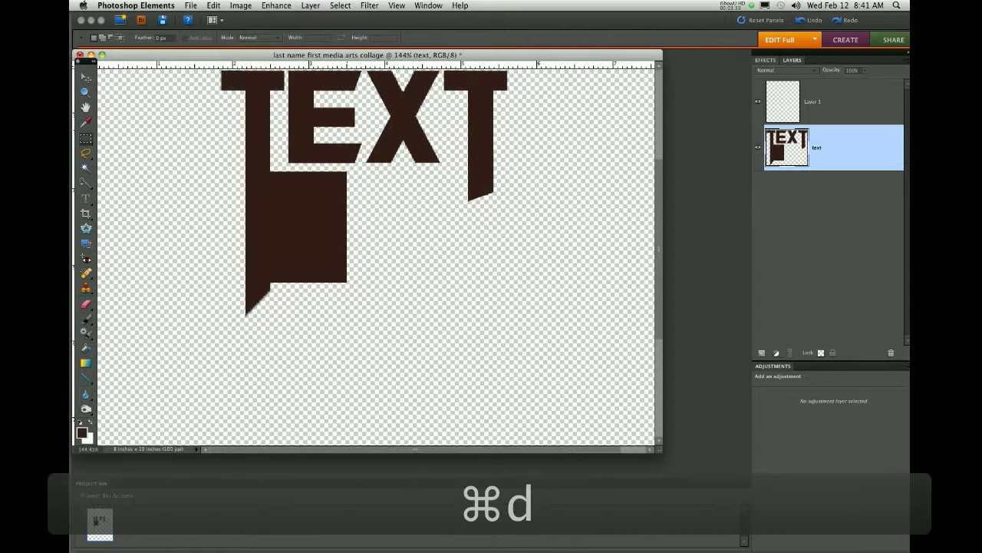
scroll(345, 125, "up", 3)
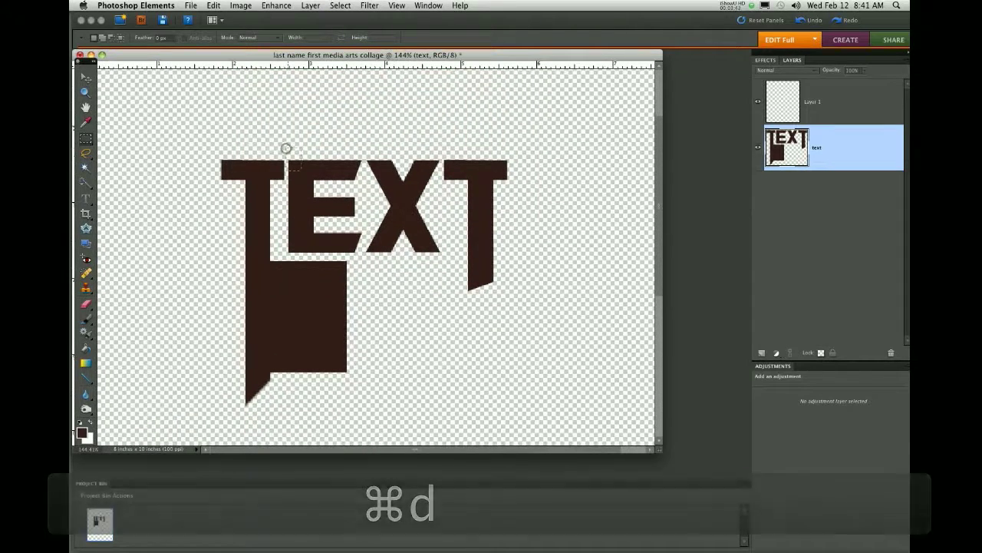
Step: Stretch the E's top section upward into a tall block above the word
left_click_drag(285, 149, 361, 185)
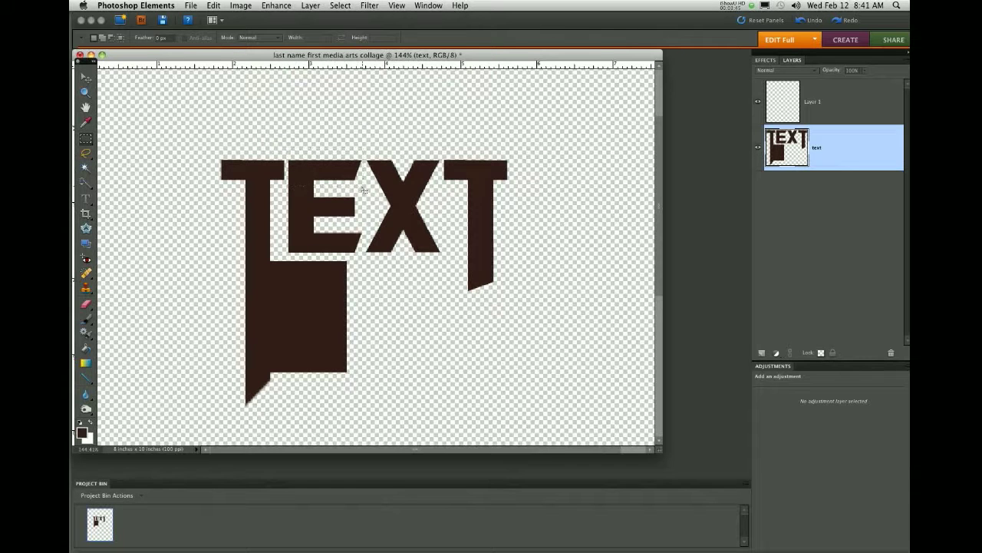
key("super+t")
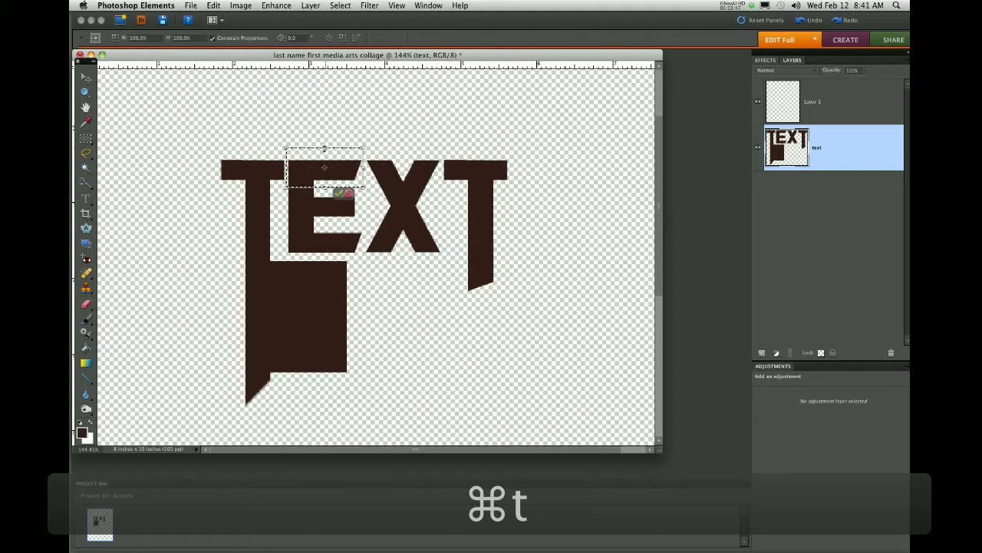
left_click_drag(323, 148, 322, 96)
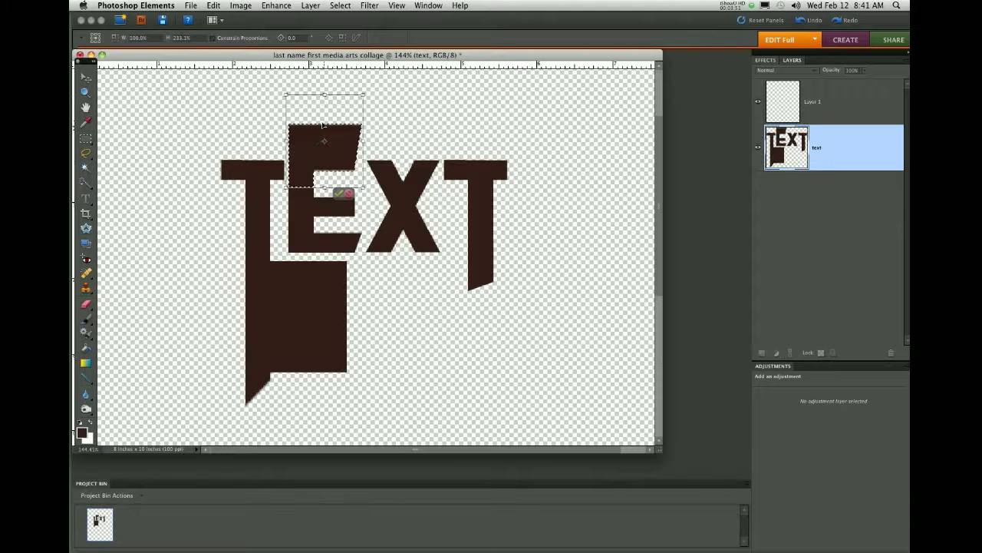
key("Return")
key("super+d")
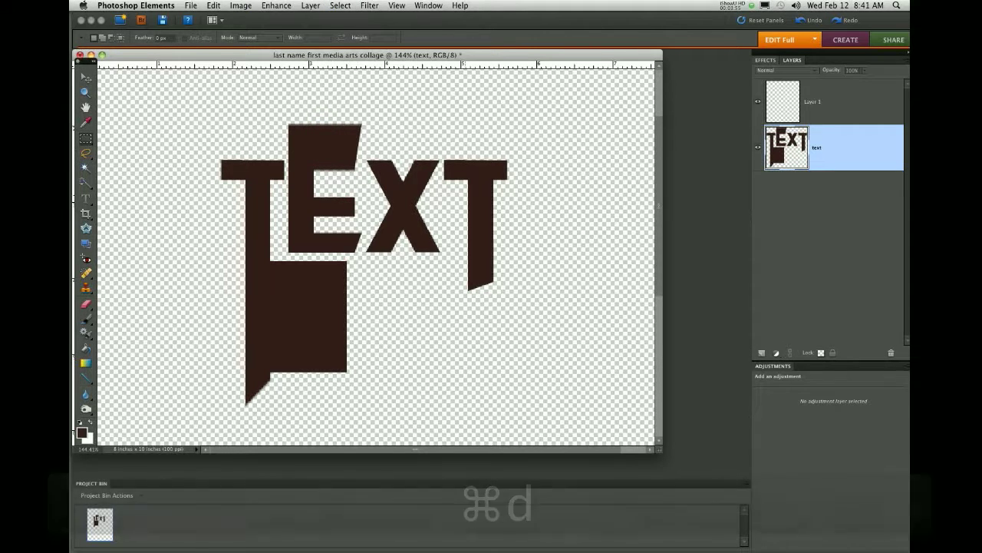
left_click_drag(366, 208, 449, 265)
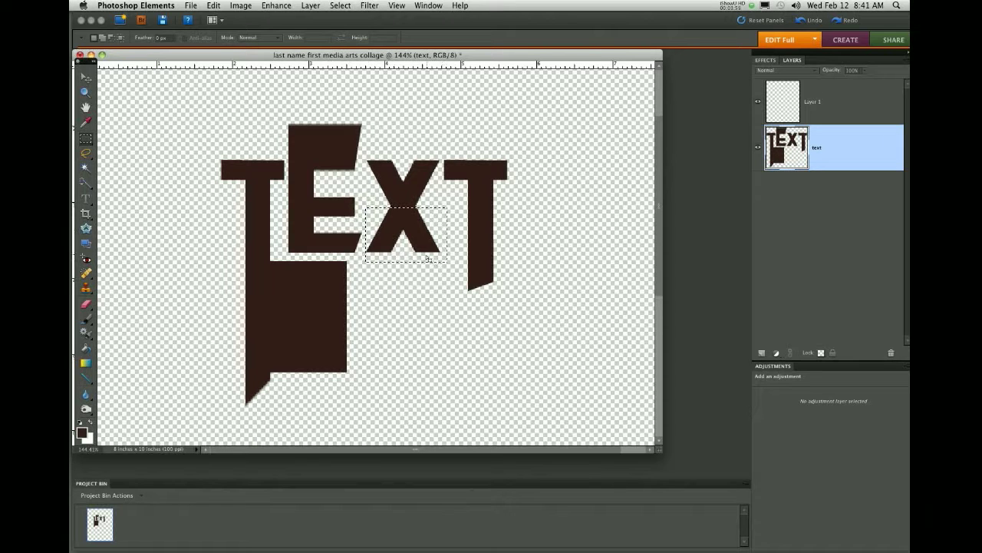
Step: Cut the X's lower half onto its own layer and shift it slightly
key("super+x")
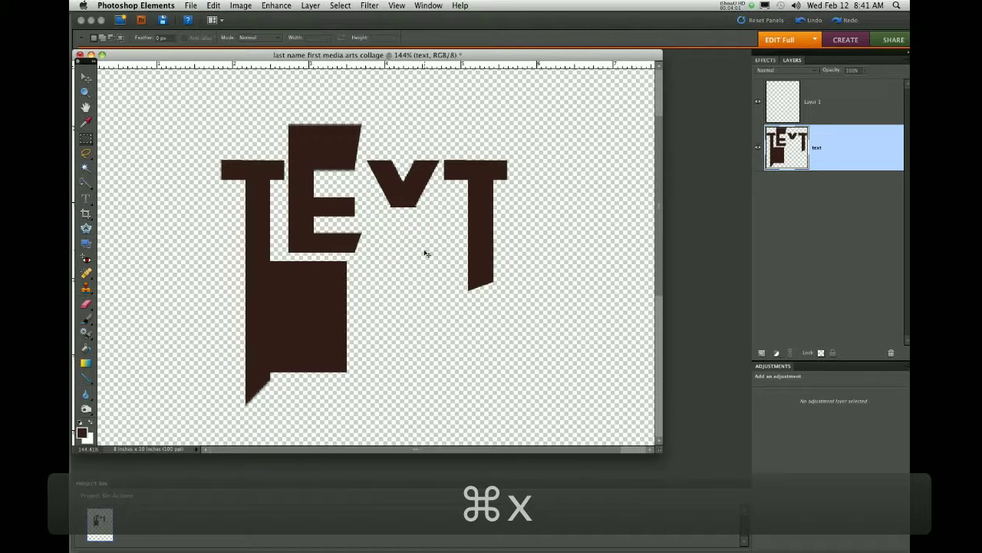
key("super+v")
left_click_drag(376, 252, 410, 227)
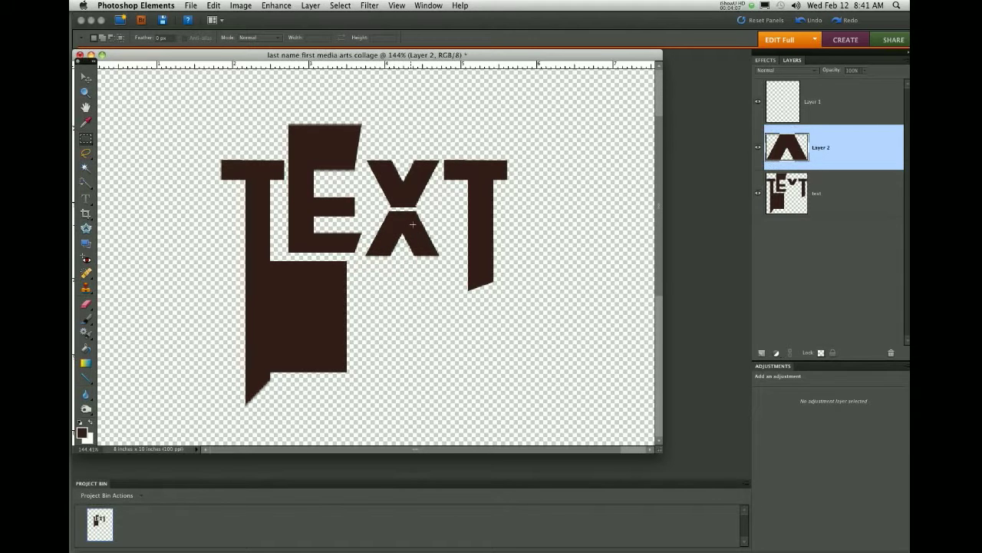
Step: Move the last T's stem from the text layer onto its own layer and nudge it down
left_click_drag(454, 209, 505, 314)
key("super+c")
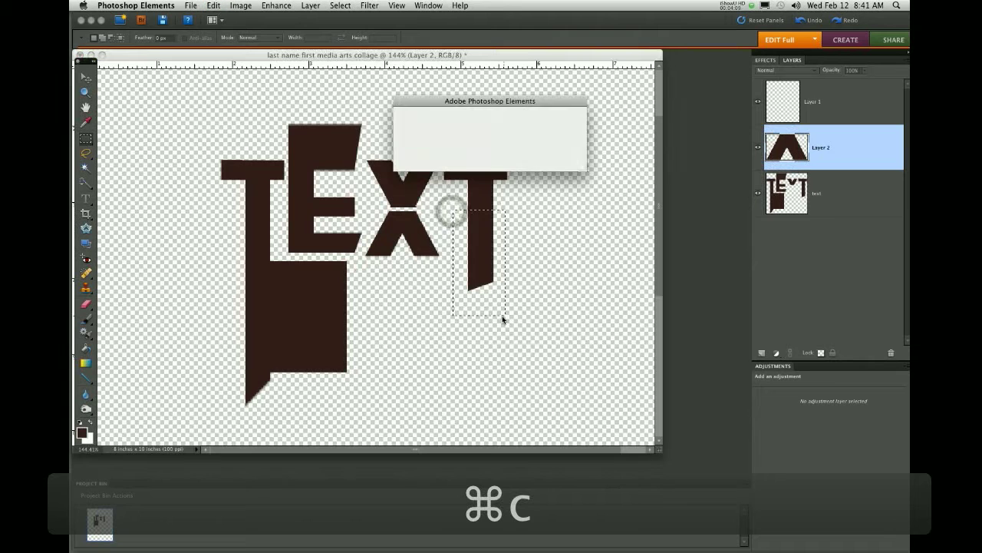
left_click(553, 159)
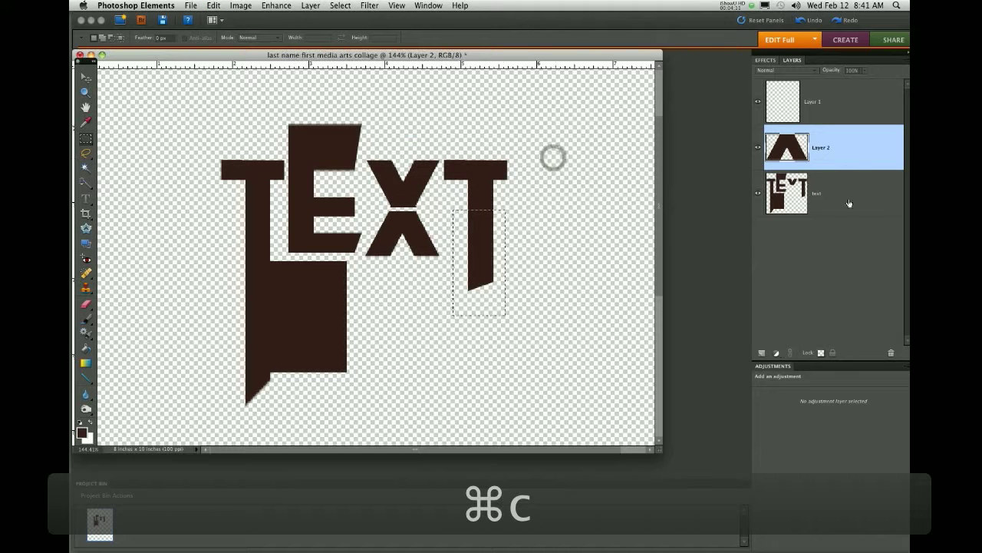
left_click(880, 204)
key("super+x")
key("super+v")
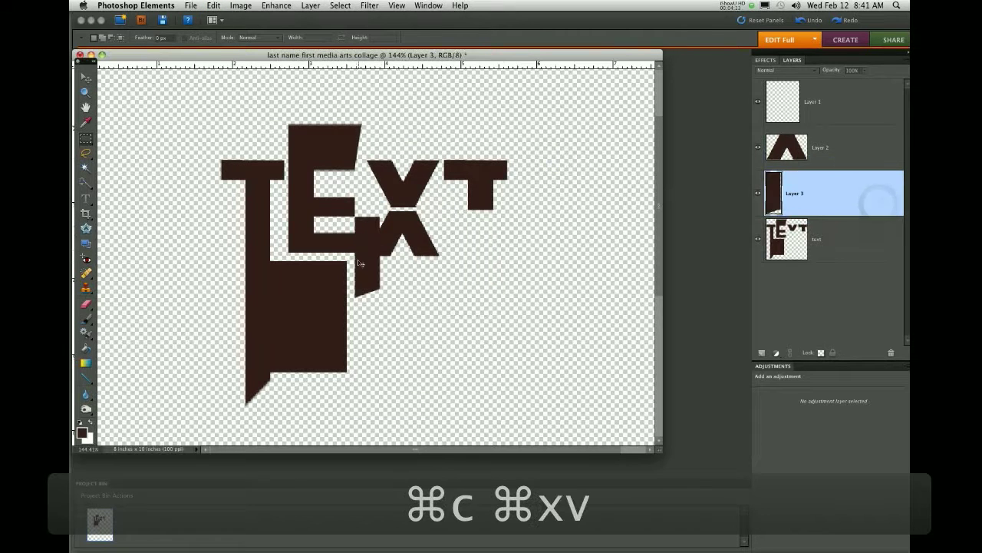
left_click_drag(378, 271, 489, 262)
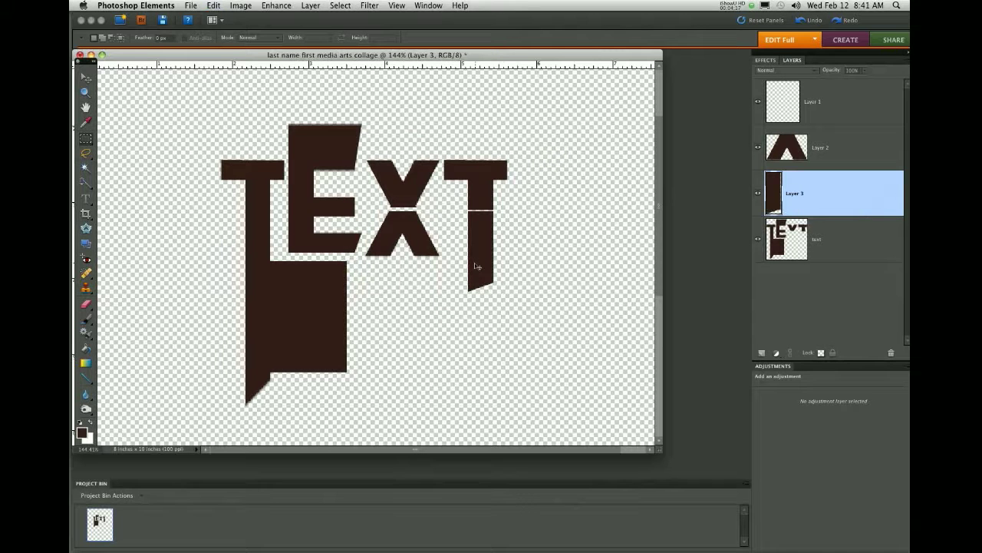
key("Down")
Step: Nudge the stem piece back up and turn the rulers off and back on
key("Up")
scroll(460, 186, "up", 5)
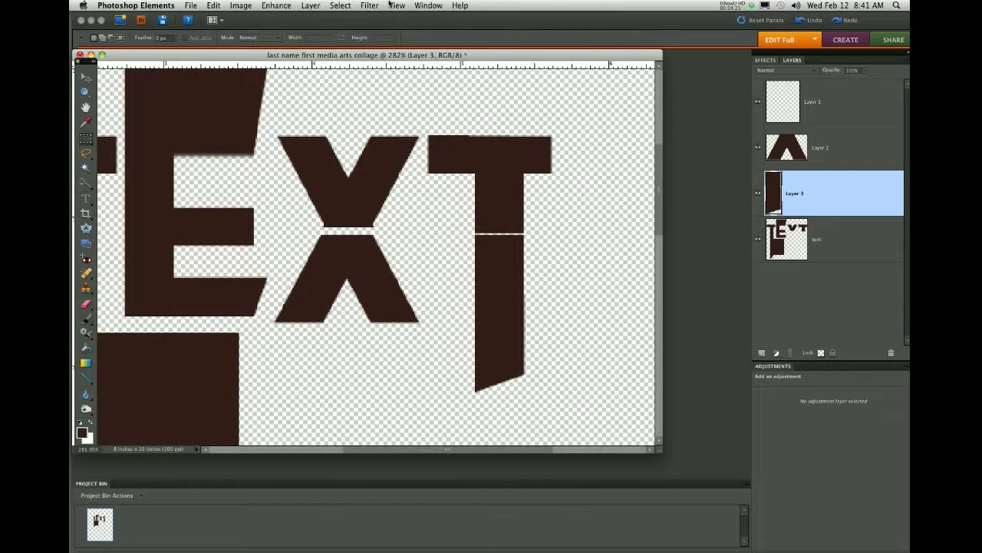
left_click(420, 5)
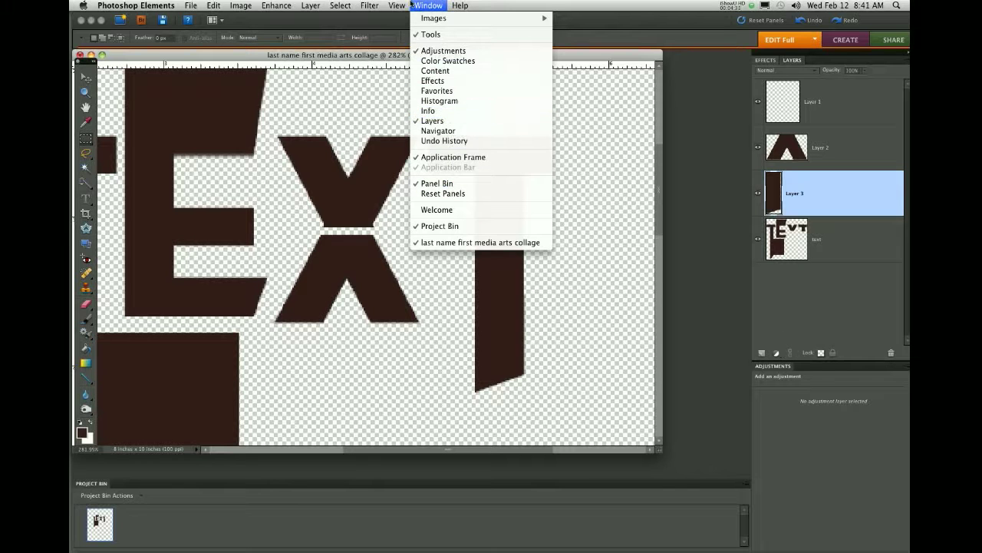
mouse_move(388, 5)
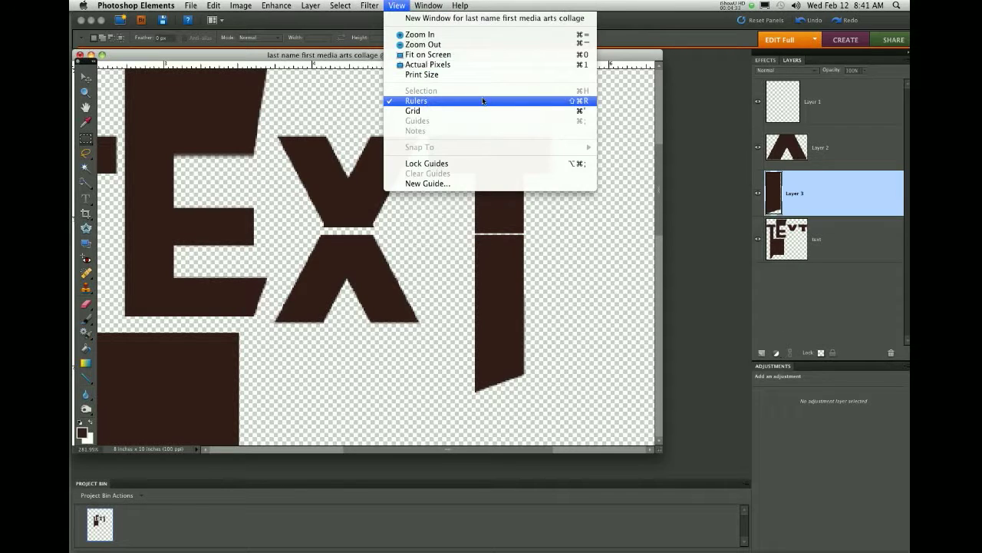
left_click(417, 100)
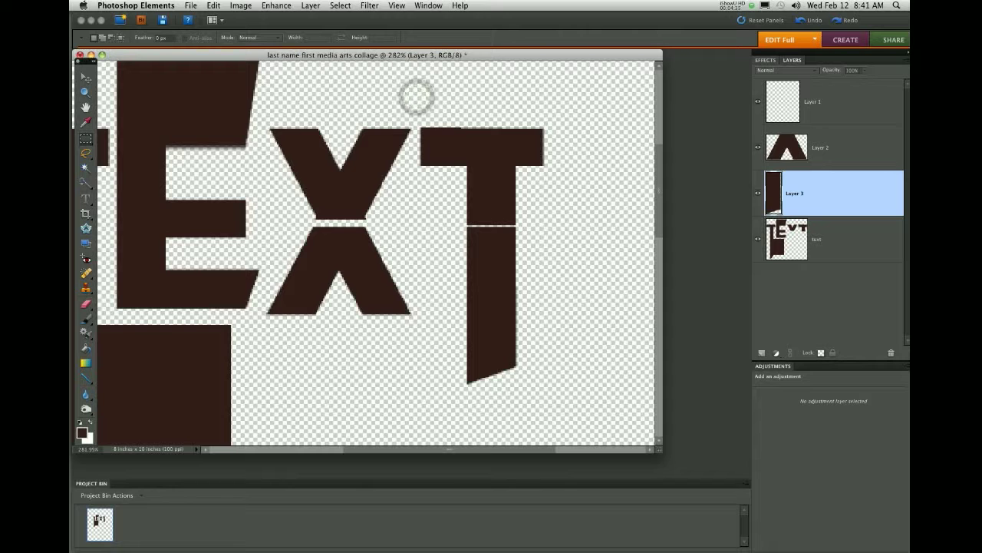
left_click(399, 4)
left_click(426, 101)
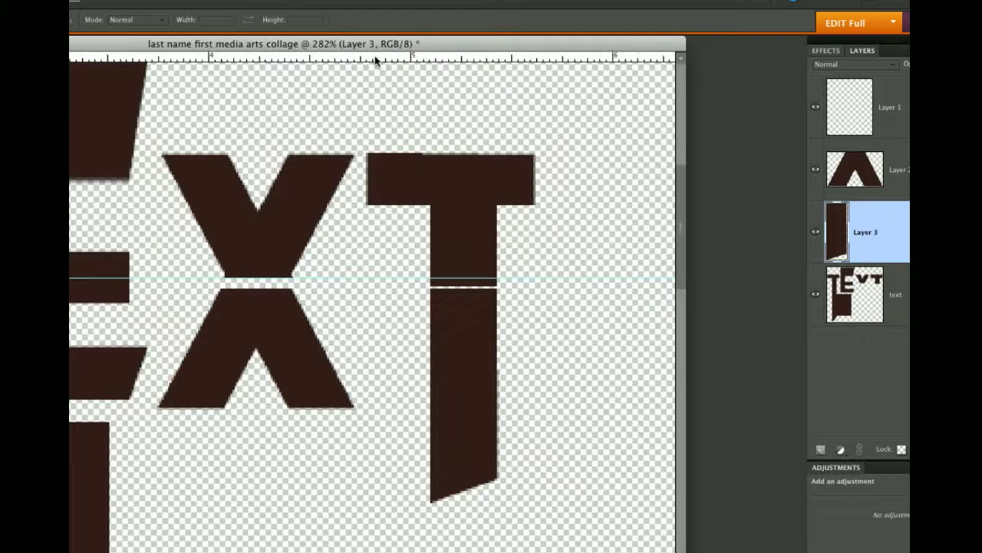
Step: Add a horizontal guide across the letters' split and nudge the pieces into line
left_click_drag(376, 60, 354, 290)
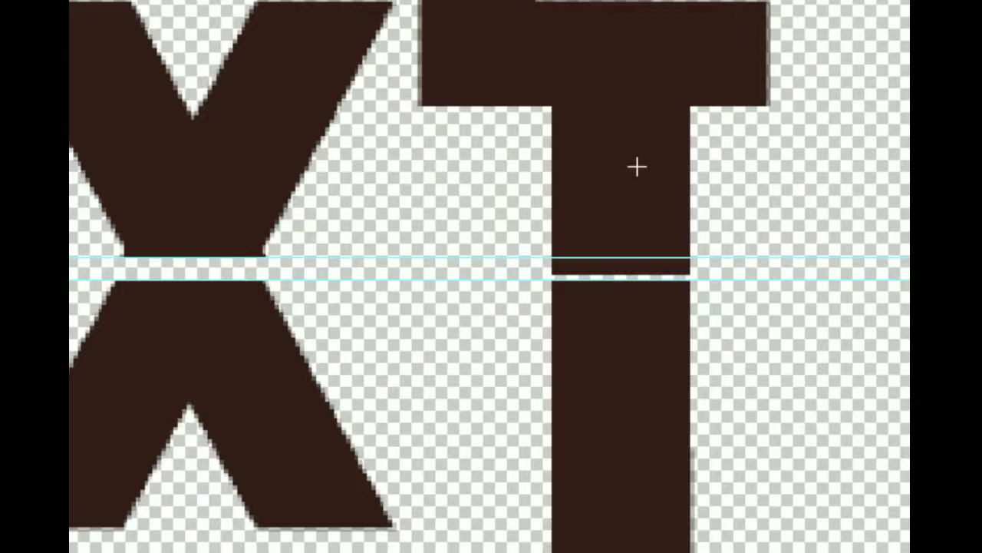
key("v")
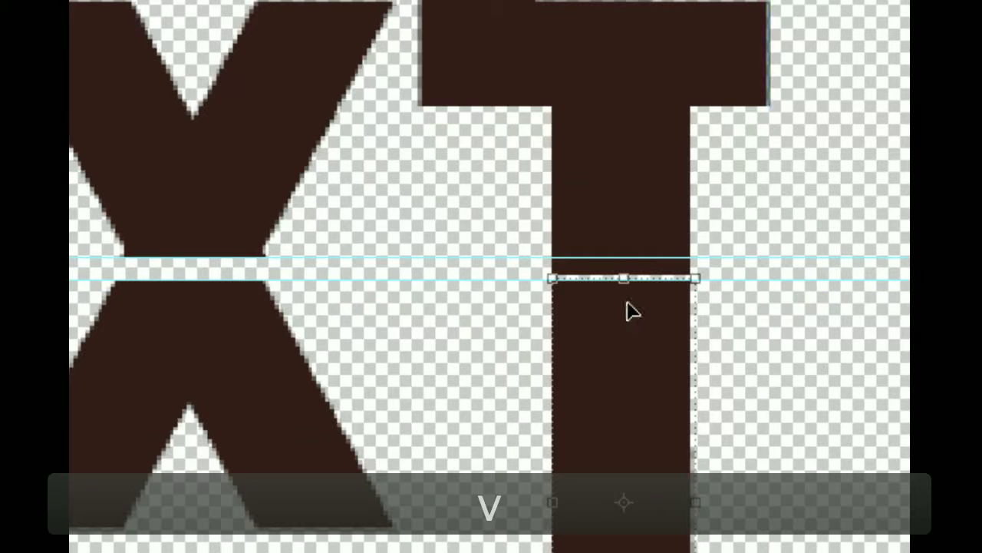
mouse_move(632, 309)
left_mouse_down()
mouse_move(629, 342)
mouse_move(630, 318)
left_mouse_up()
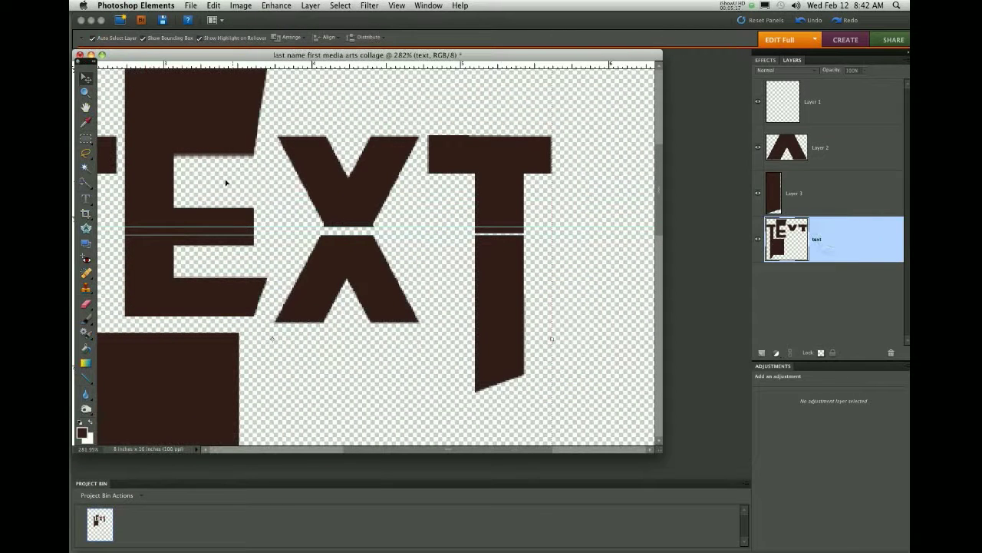
left_click_drag(174, 156, 153, 170)
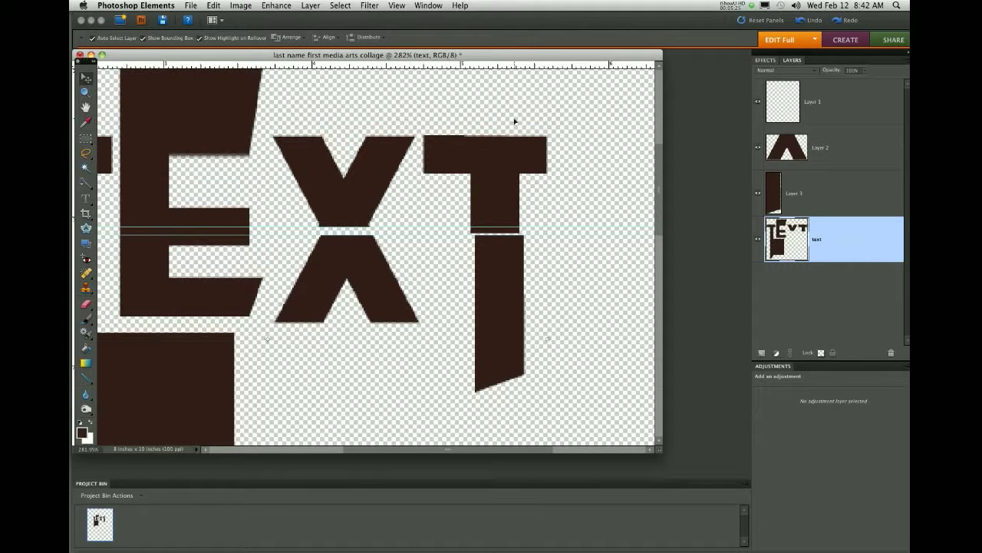
key("Right")
key("Right")
key("Right")
key("Right")
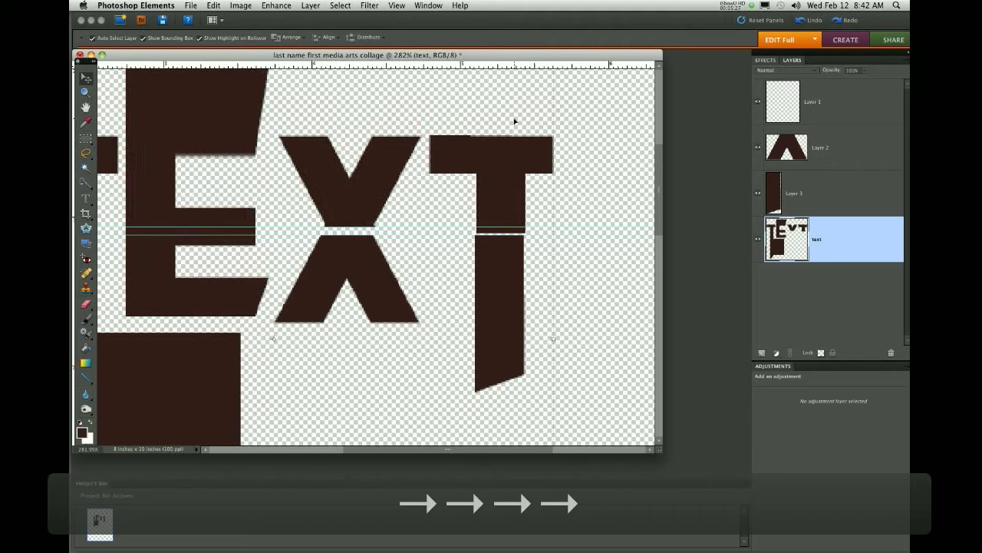
key("Left")
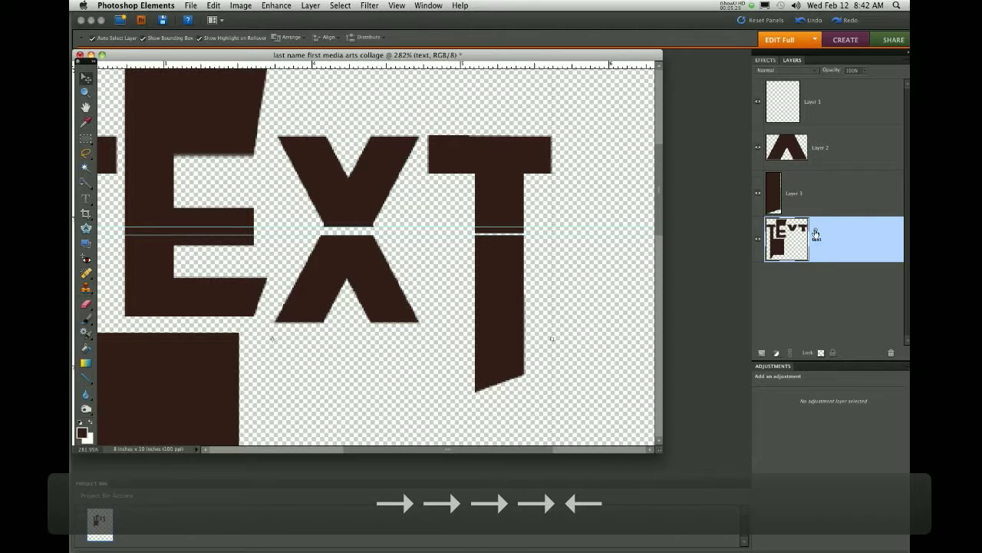
Step: Cut the last T's crossbar onto a new layer and place it above its stem
key("m")
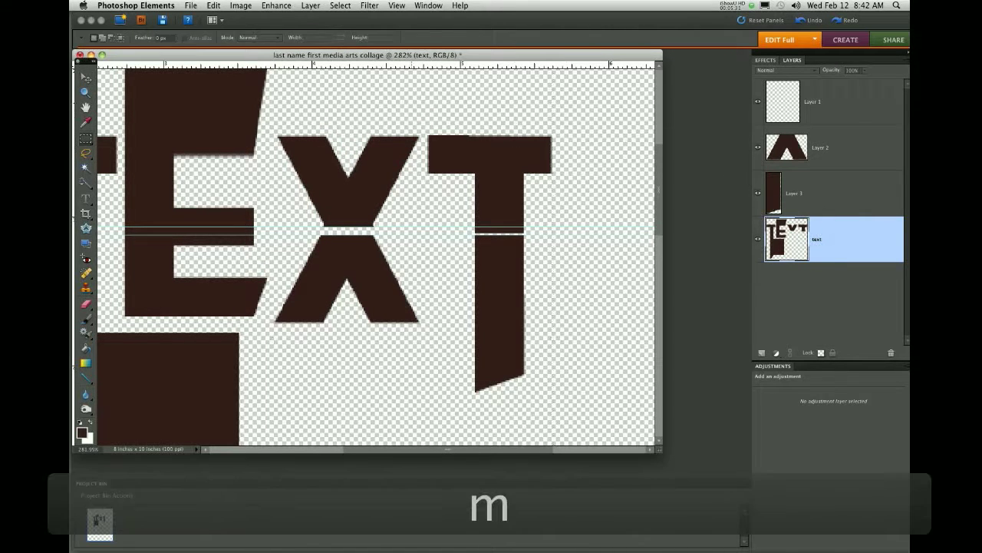
left_click_drag(419, 113, 585, 238)
key("super+x")
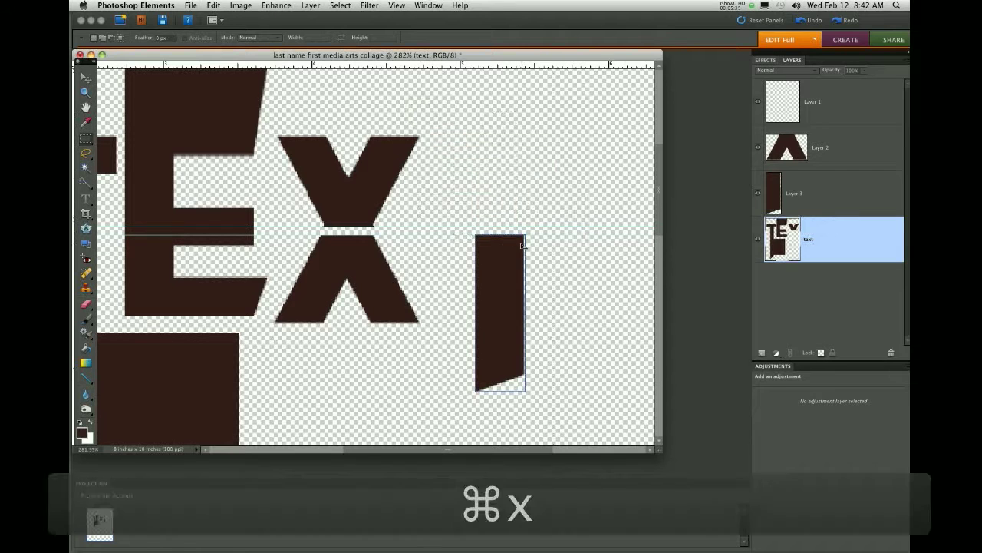
key("super+v")
left_click_drag(388, 257, 513, 176)
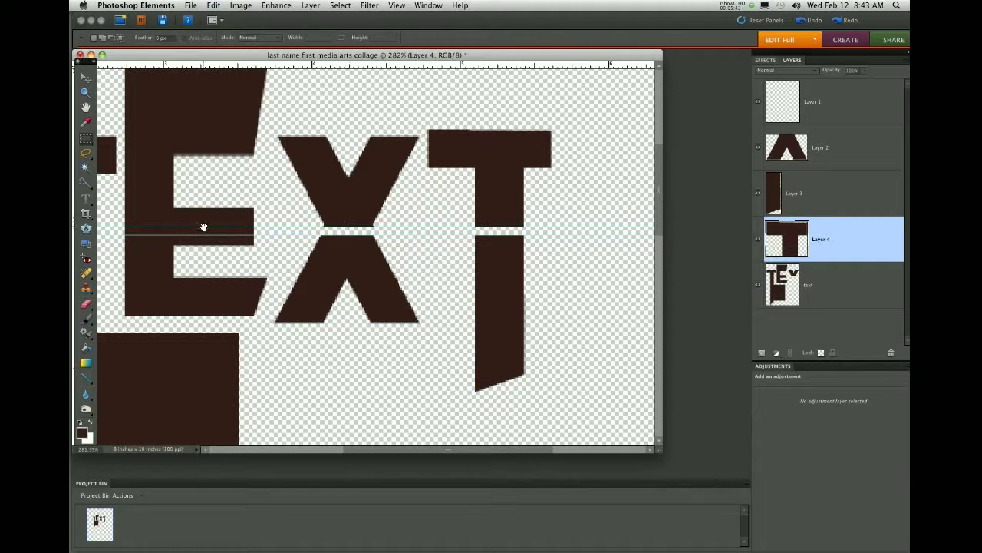
Step: Delete a thin strip across the left T and E on the text layer along the guide
left_click_drag(204, 227, 378, 224)
left_click(858, 288)
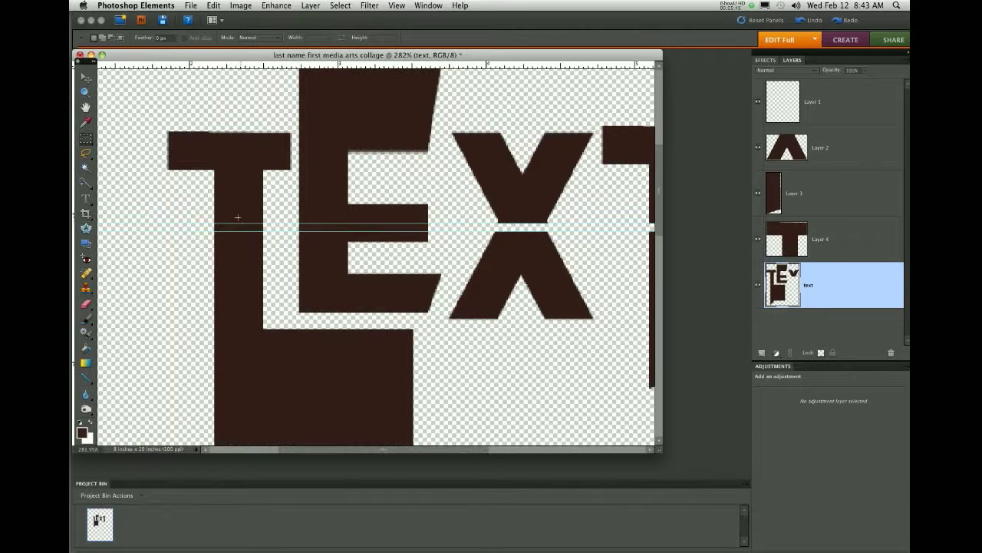
scroll(238, 215, "up", 5)
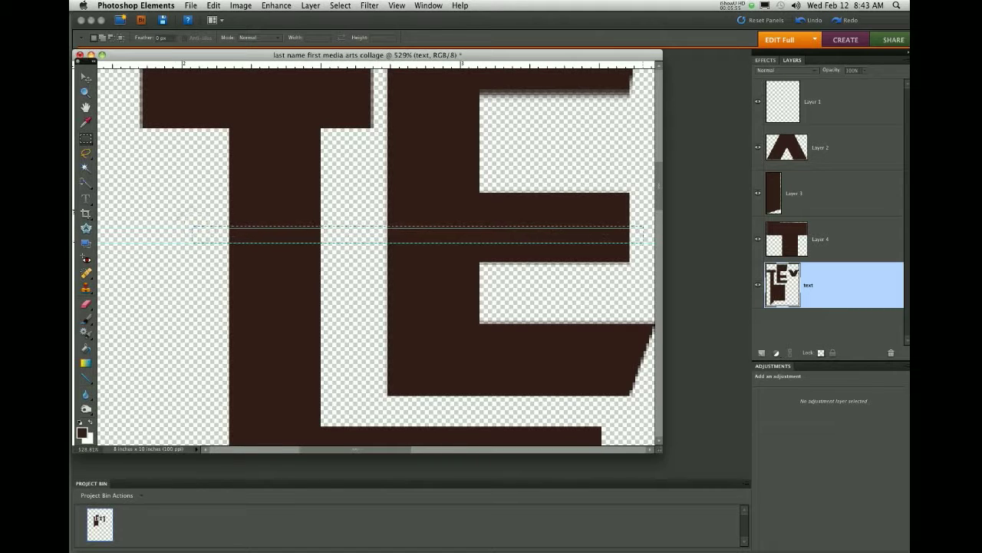
scroll(302, 223, "up", 2)
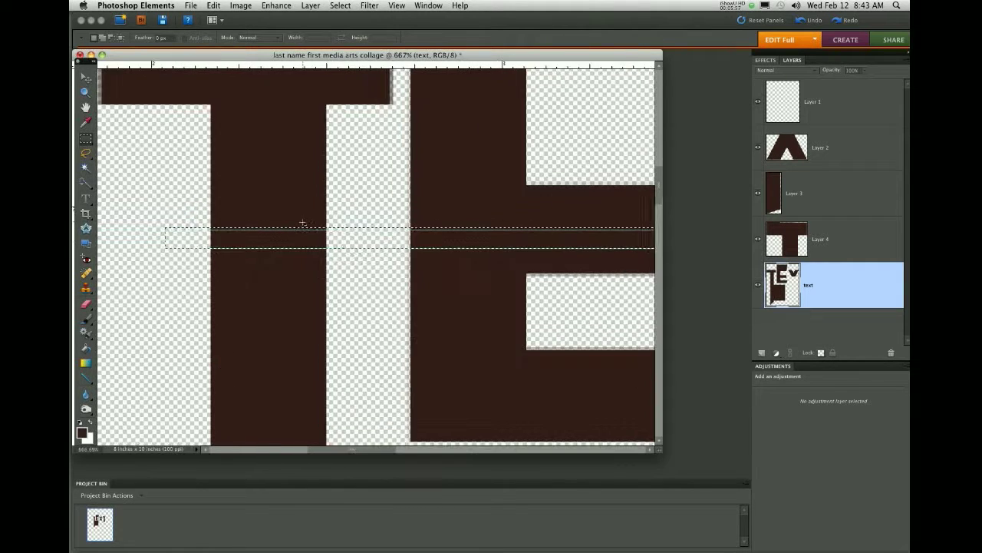
scroll(435, 265, "right", 5)
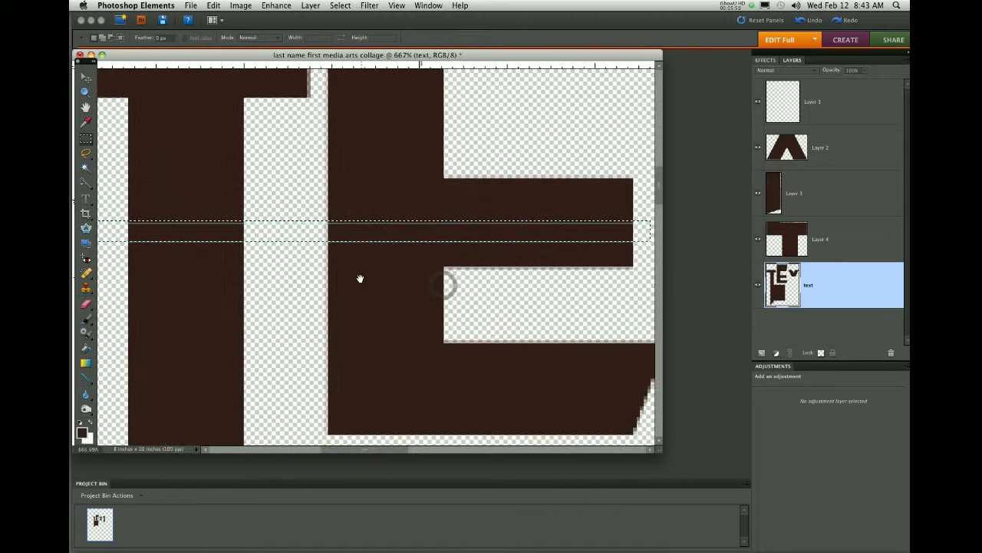
scroll(355, 277, "down", 2)
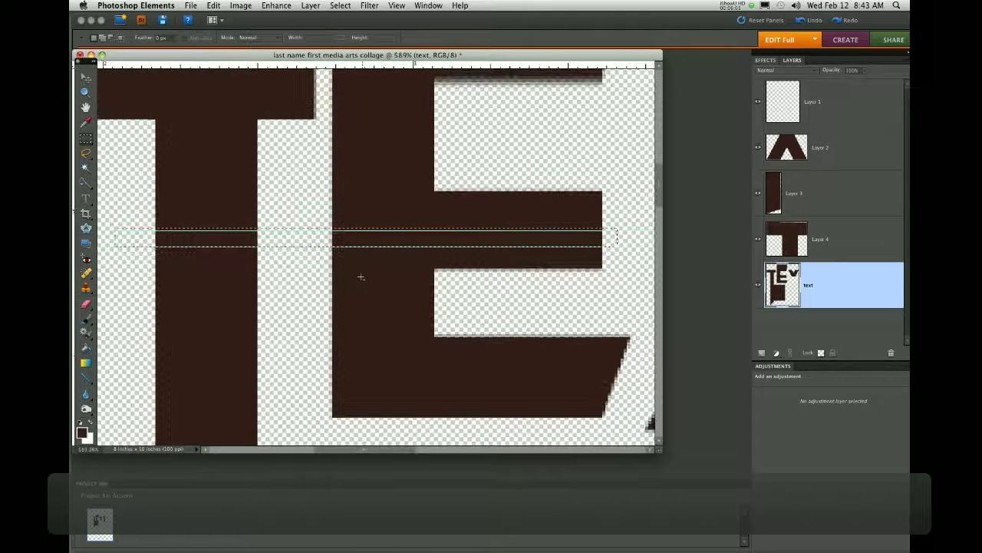
left_click(106, 206)
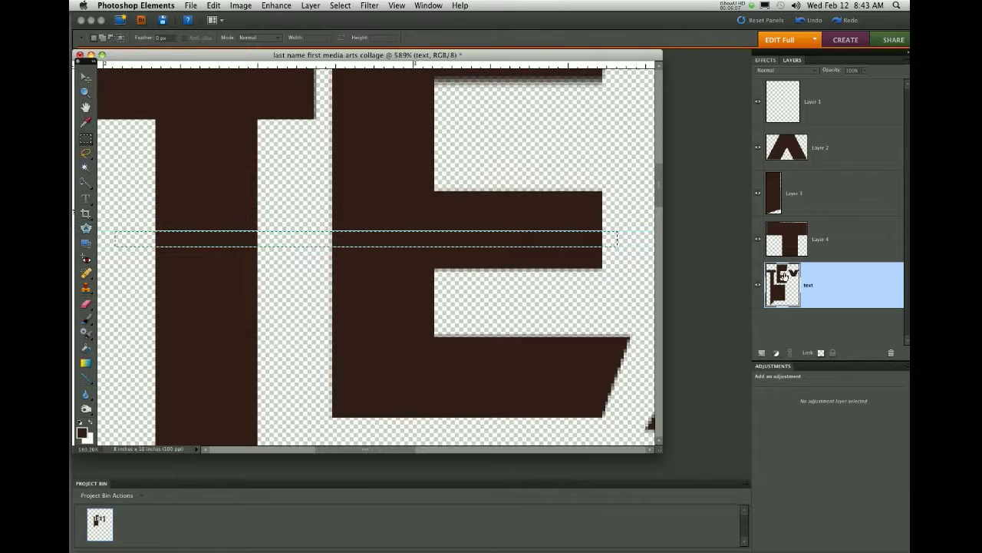
key("Delete")
key("super+d")
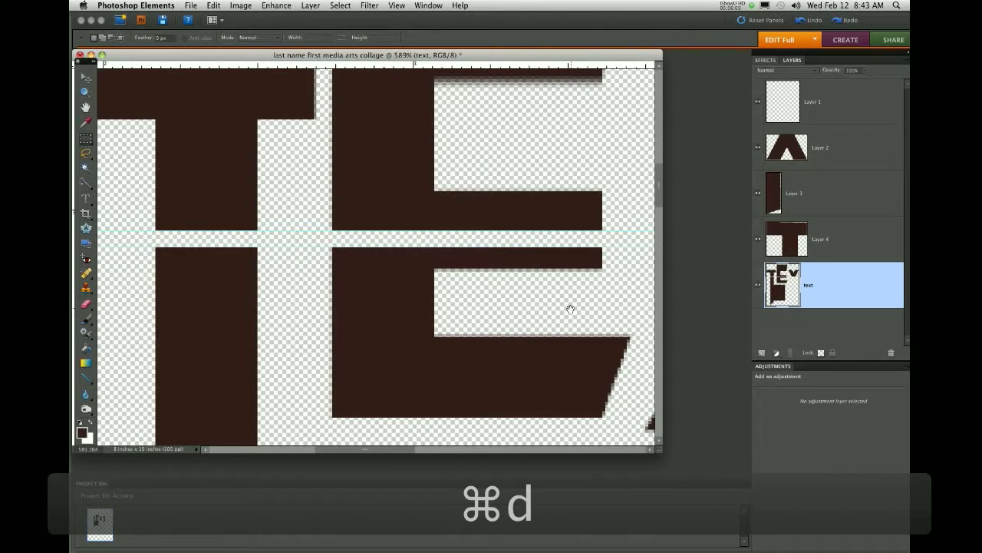
left_click_drag(570, 307, 323, 302)
scroll(325, 305, "down", 5)
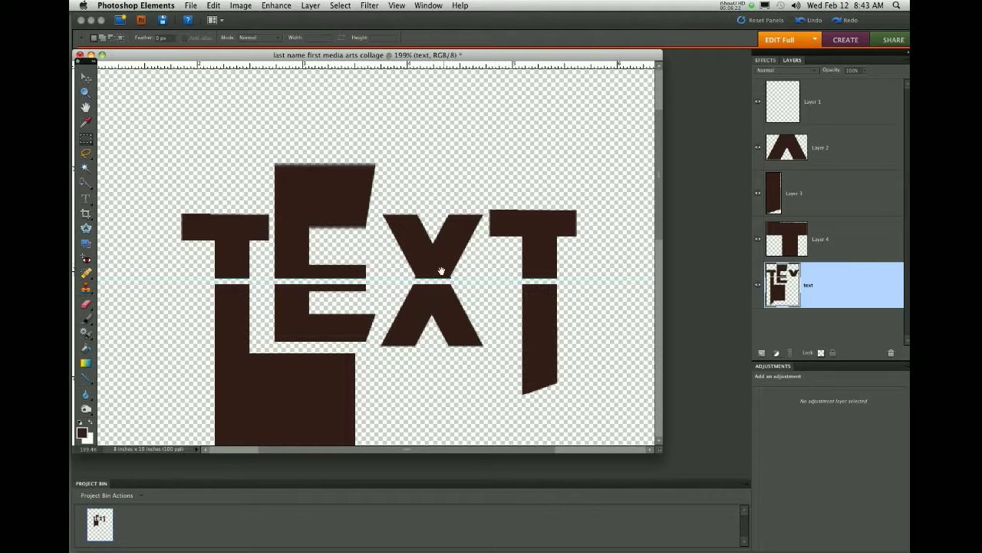
Step: Erase the solid block below the E, leaving only the first T's thin stem
left_click_drag(380, 264, 392, 125)
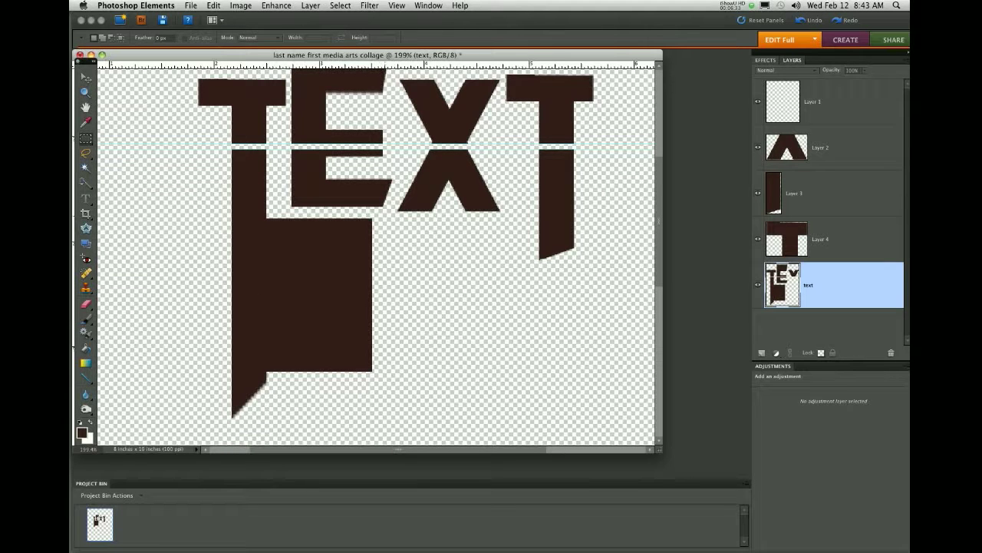
left_click(382, 215)
key("Delete")
key("super+d")
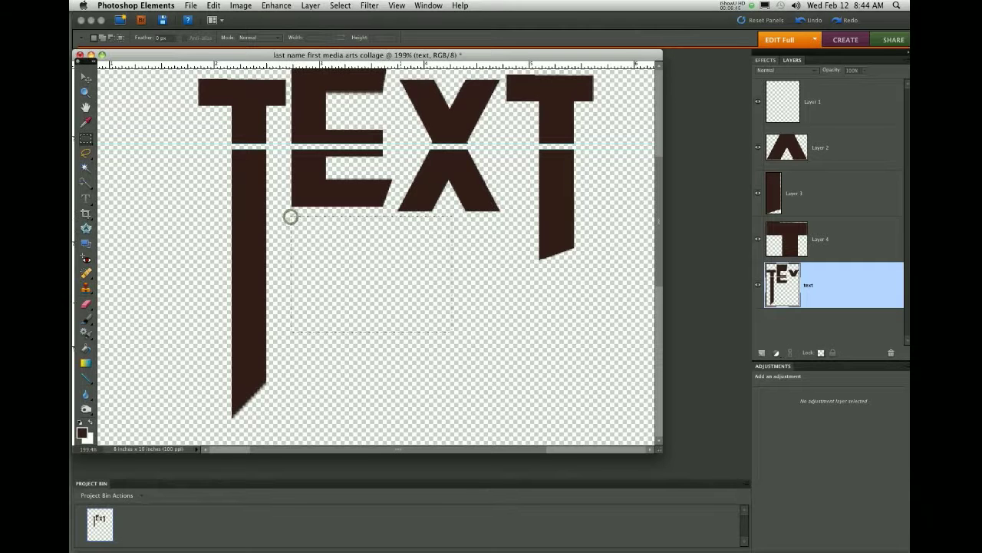
Step: Fill a strip under the E and X with dark brown on a new layer
left_click_drag(504, 319, 519, 292)
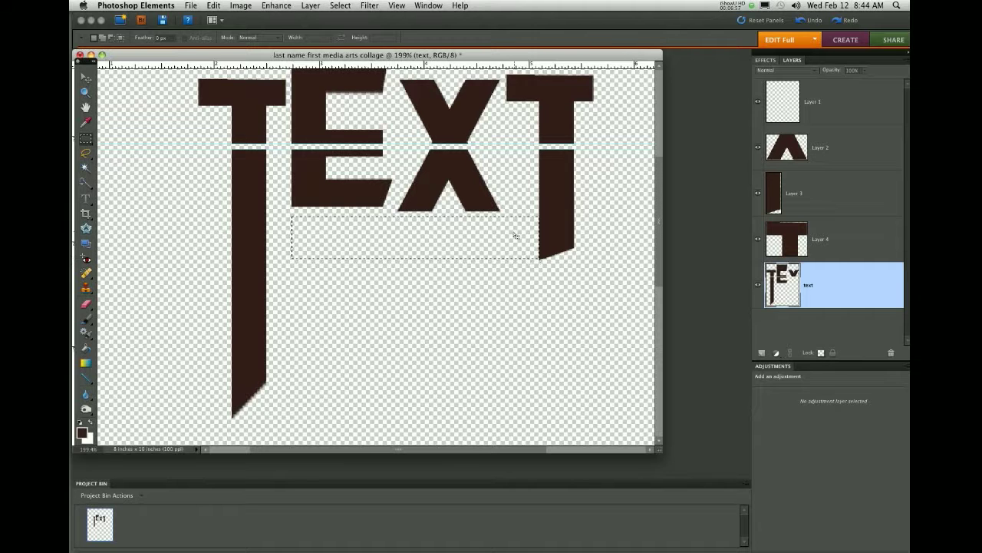
left_click(761, 352)
left_click(86, 350)
left_click(451, 243)
key("super+d")
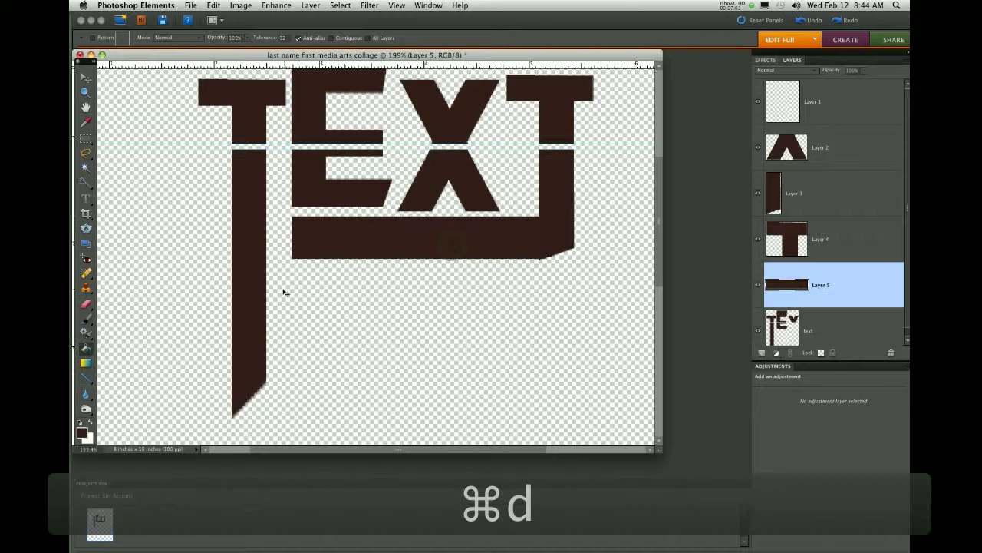
Step: Trim the bar's right end, narrow it to about 87% width, and copy it below
key("m")
left_click_drag(590, 202, 532, 274)
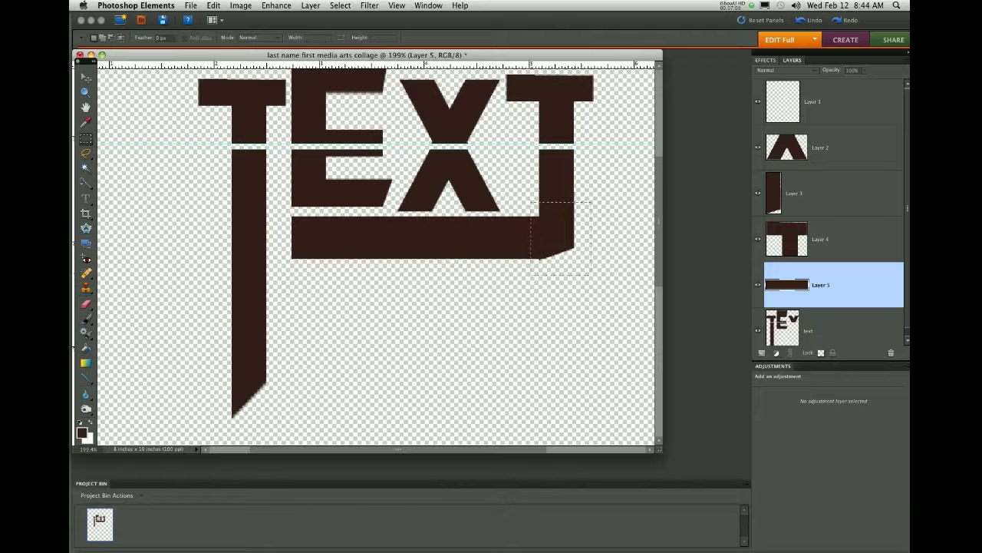
key("Delete")
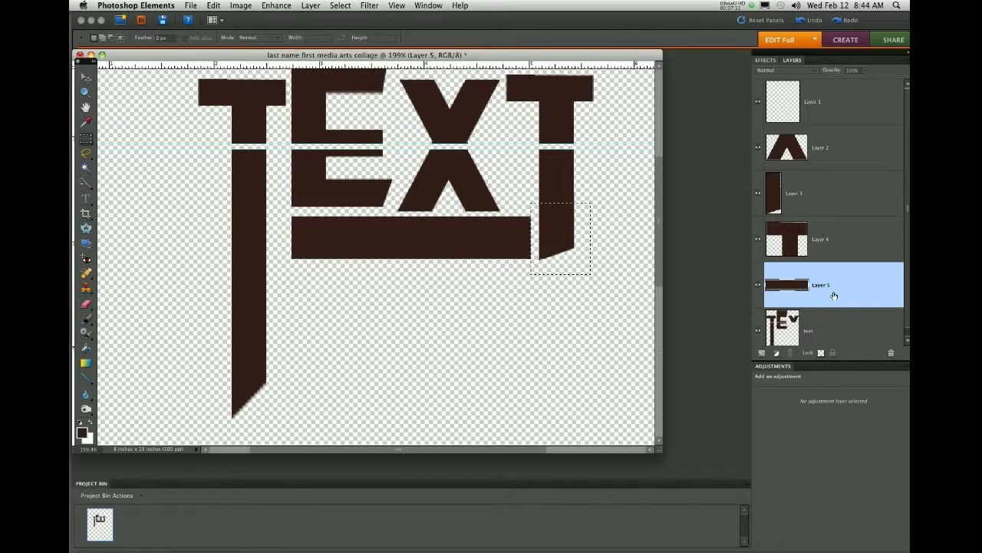
key("super+d")
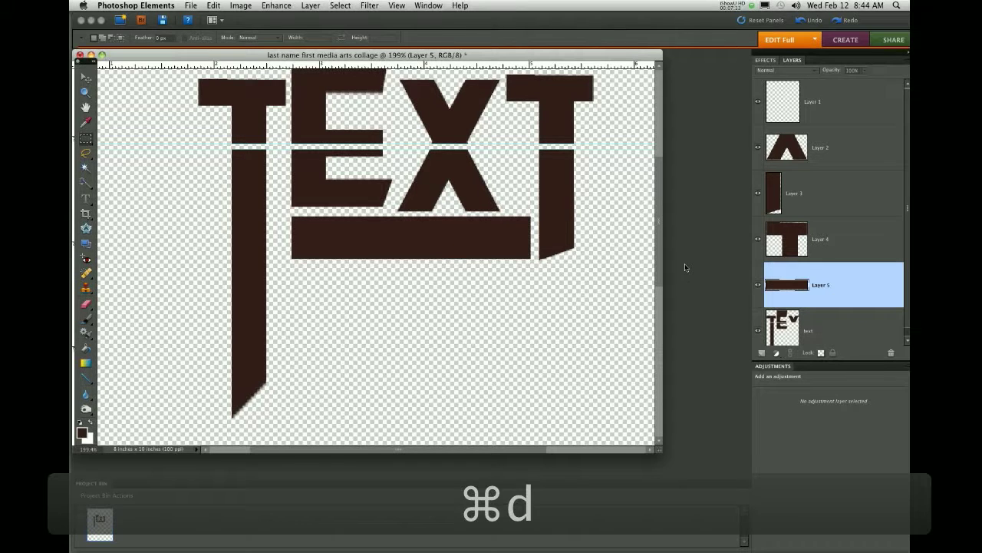
key("super+t")
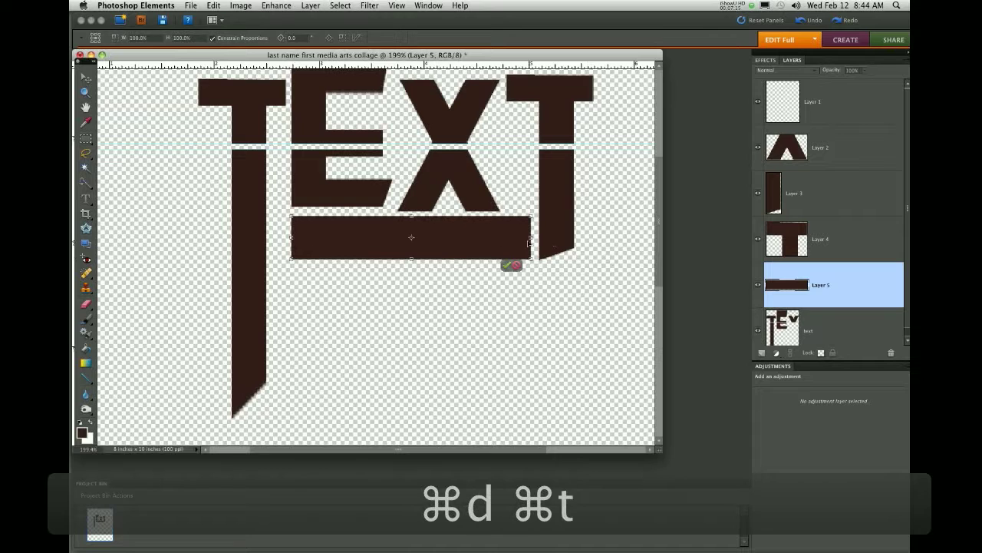
left_click_drag(530, 238, 499, 237)
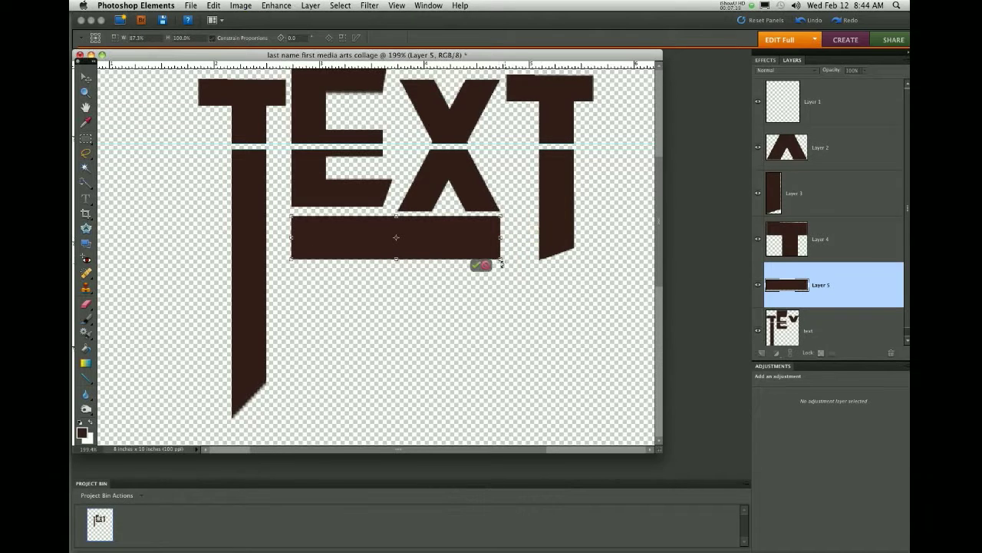
left_click(477, 267)
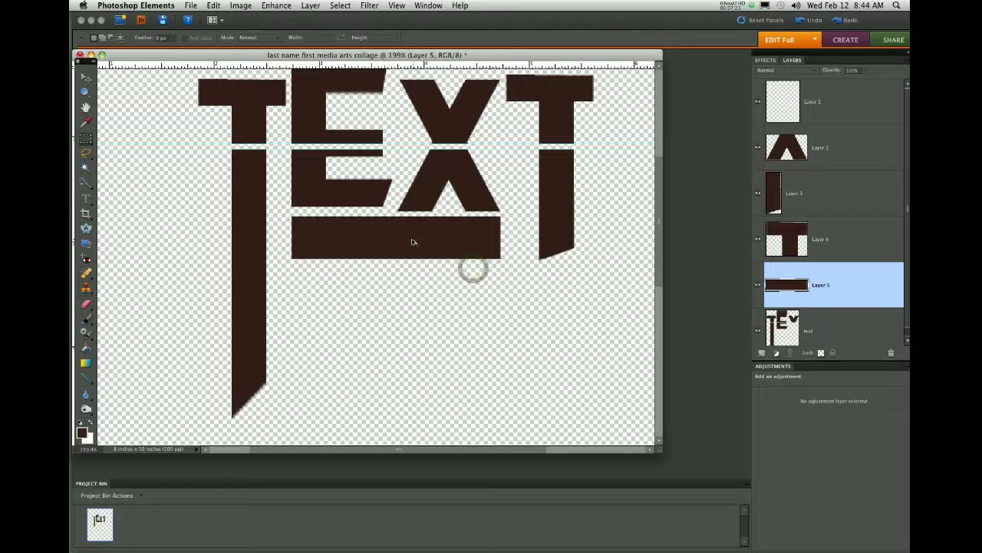
left_click_drag(404, 247, 399, 290)
Step: Position the copied bars beneath the E, adding a third and a fourth bar
key("Down")
key("Down")
key("Down")
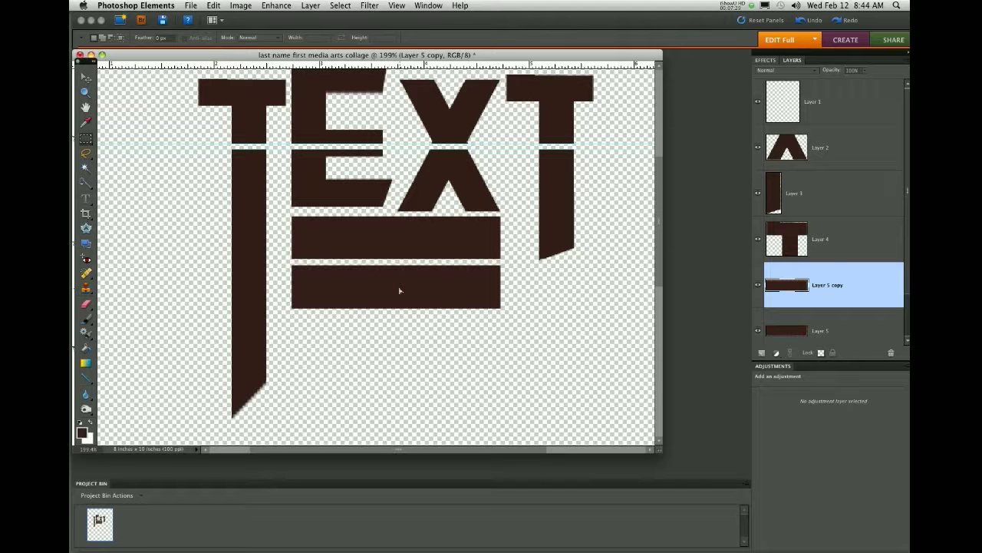
key("Down")
key("Down")
key("Down")
key("Down")
key("Down")
key("Down")
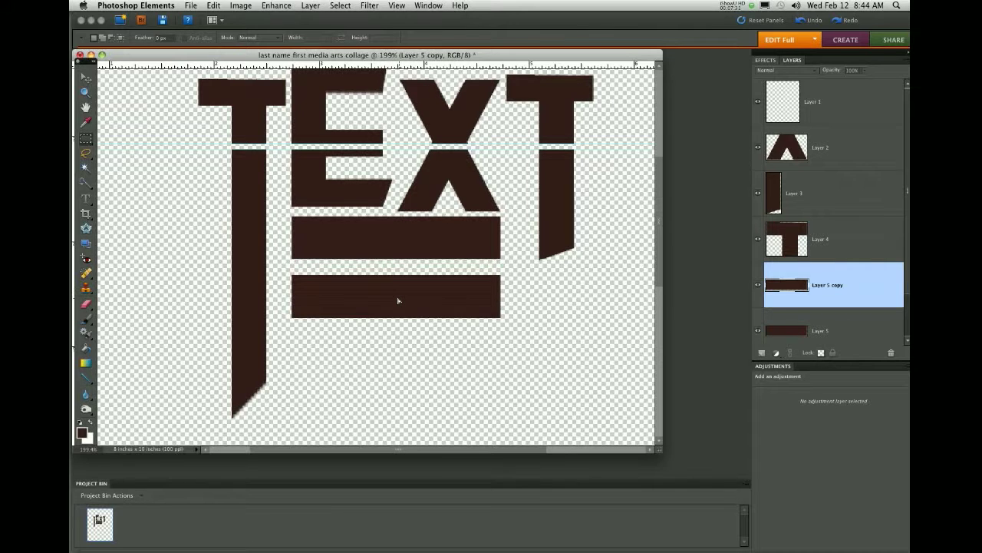
left_click_drag(398, 302, 398, 350)
key("shift+Up")
key("shift+Down")
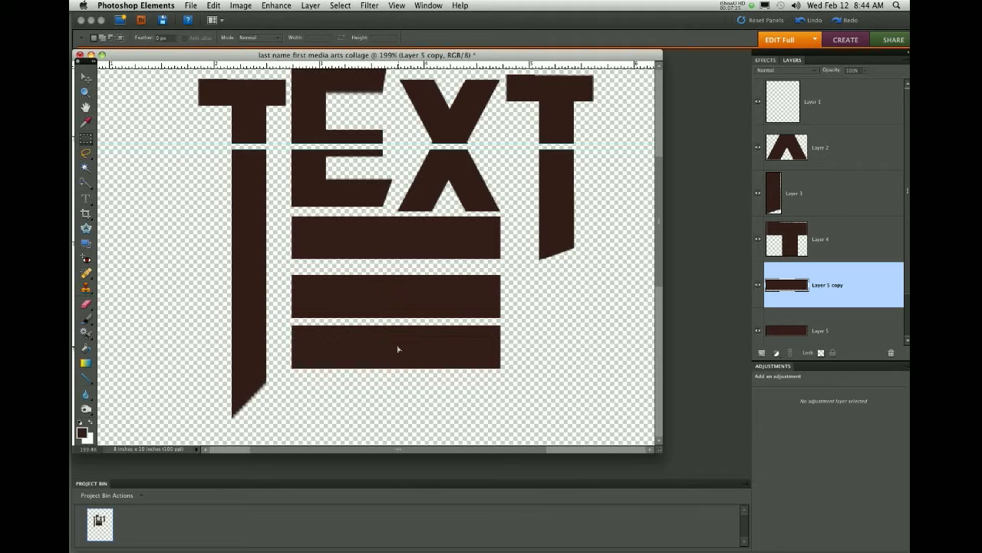
key("alt+Up")
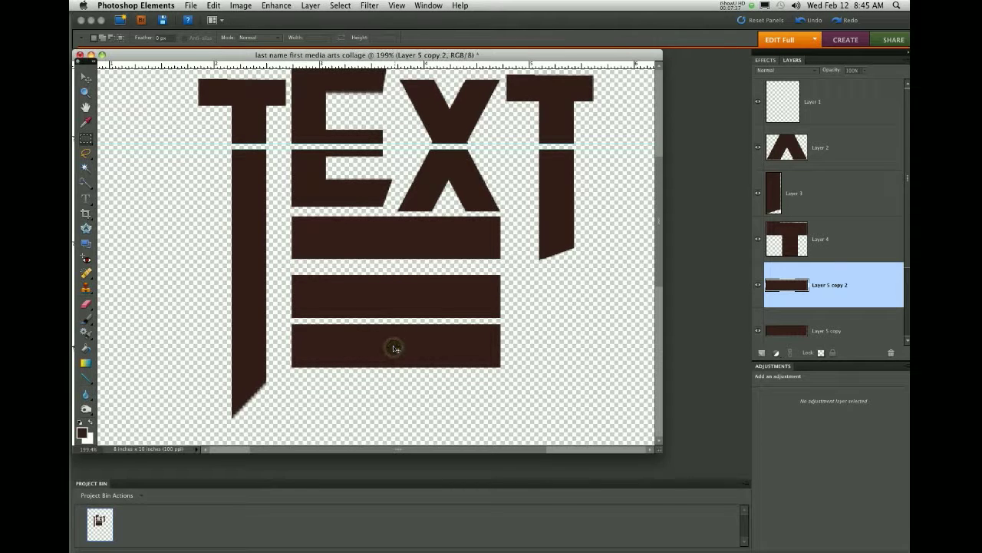
key("super+Up")
key("super+Up")
left_click_drag(395, 349, 390, 400)
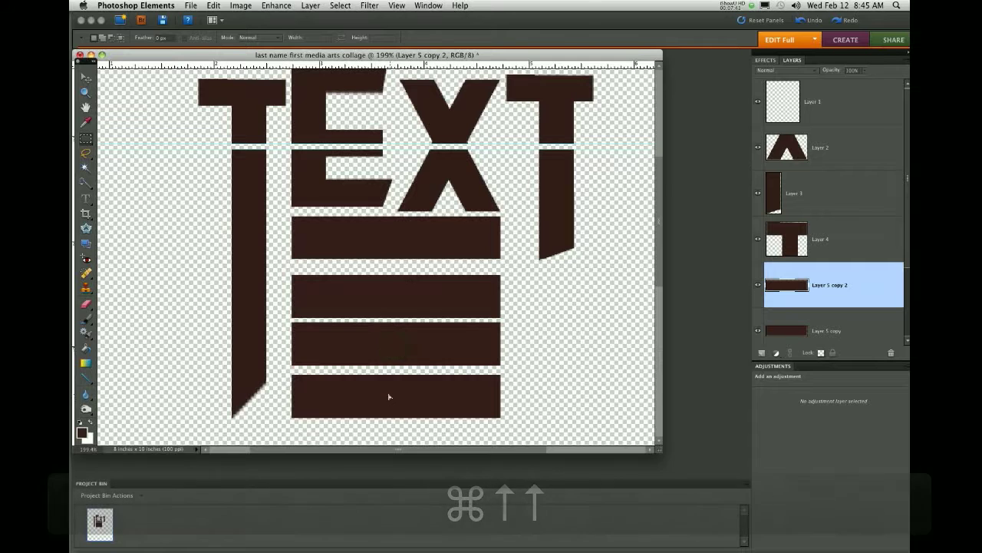
key("super+Up")
key("super+Up")
key("super+Up")
key("super+Up")
key("super+Up")
key("super+Up")
key("super+Up")
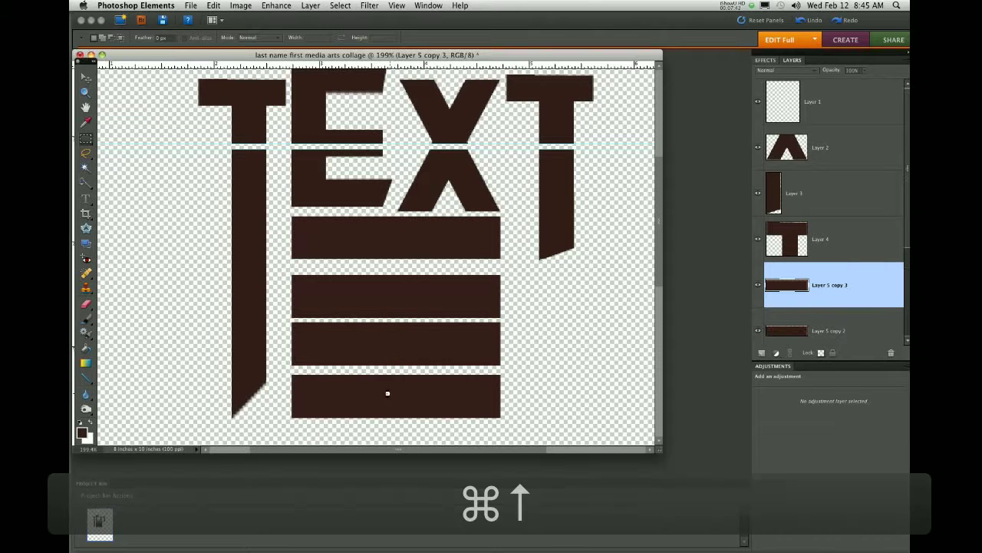
Step: Squash the fourth bar to a thinner height
key("super+t")
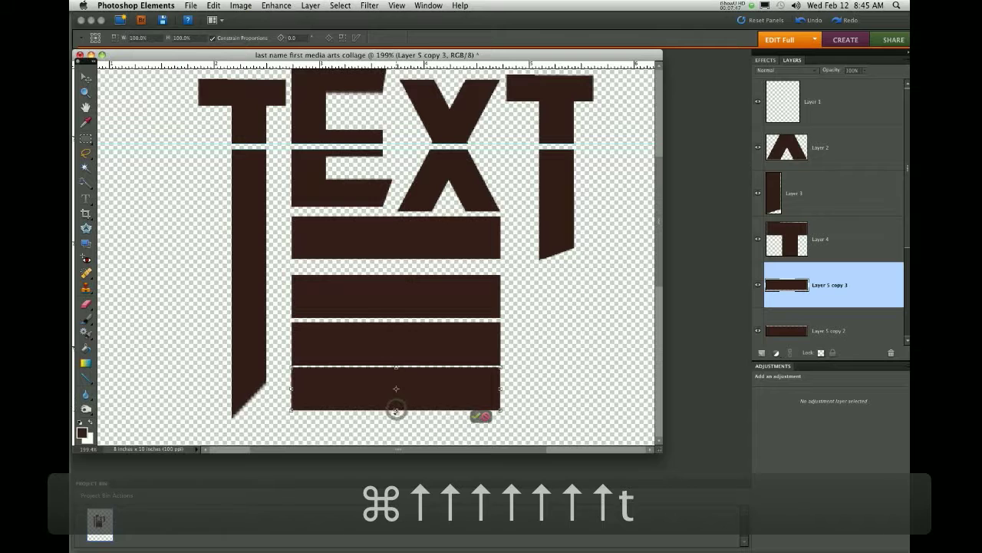
left_click_drag(396, 411, 394, 377)
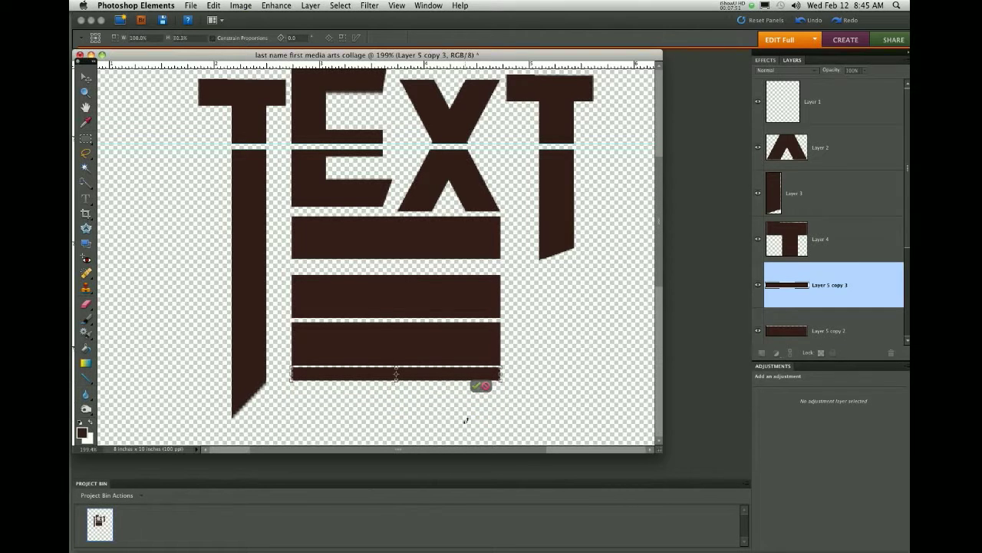
key("Return")
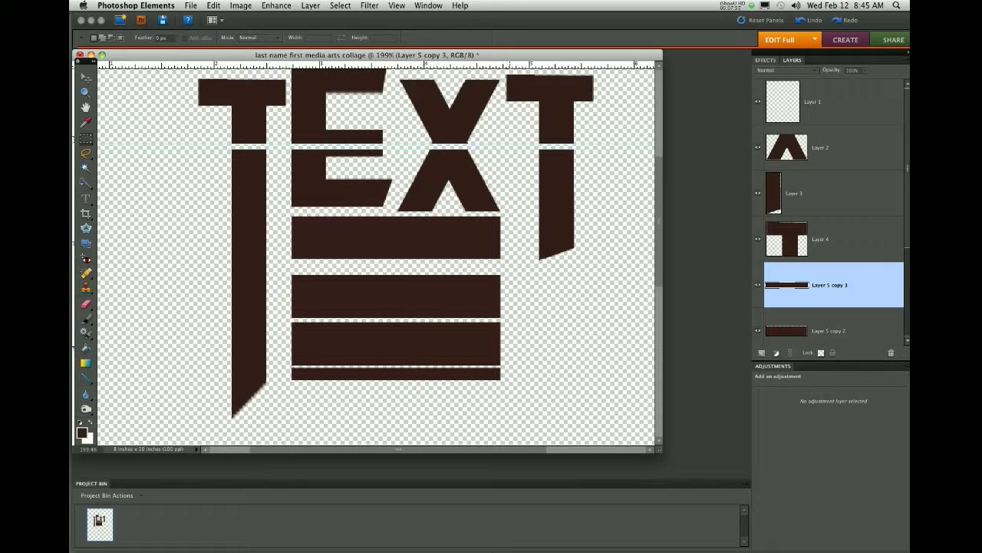
scroll(364, 196, "down", 5)
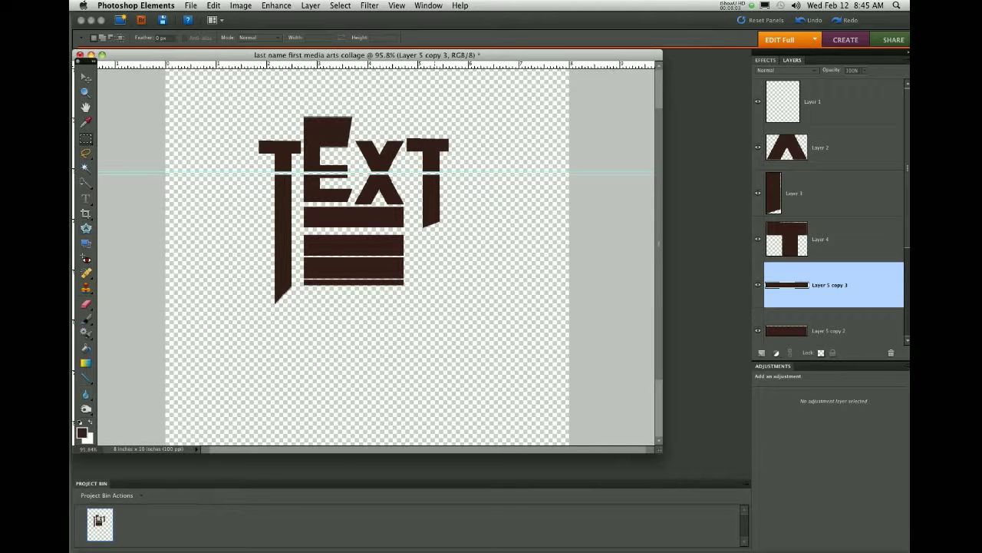
Step: Type the word 'strange' below the TEXT artwork
key("t")
left_click(290, 367)
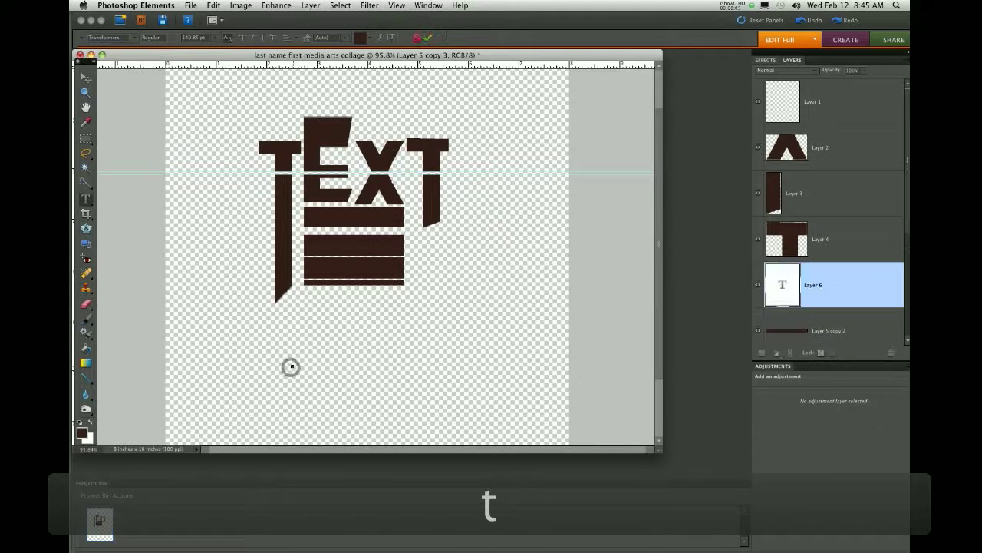
type("strange")
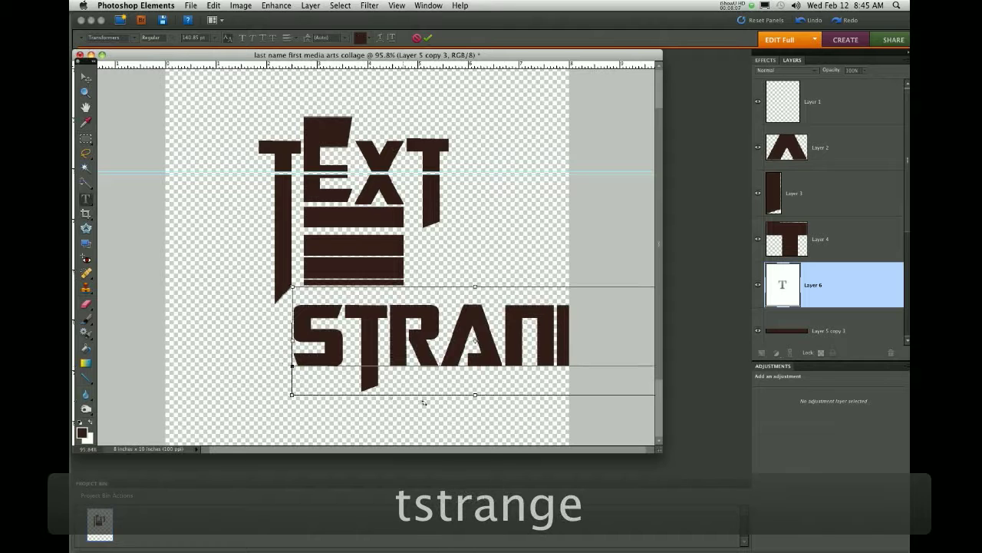
left_click(432, 40)
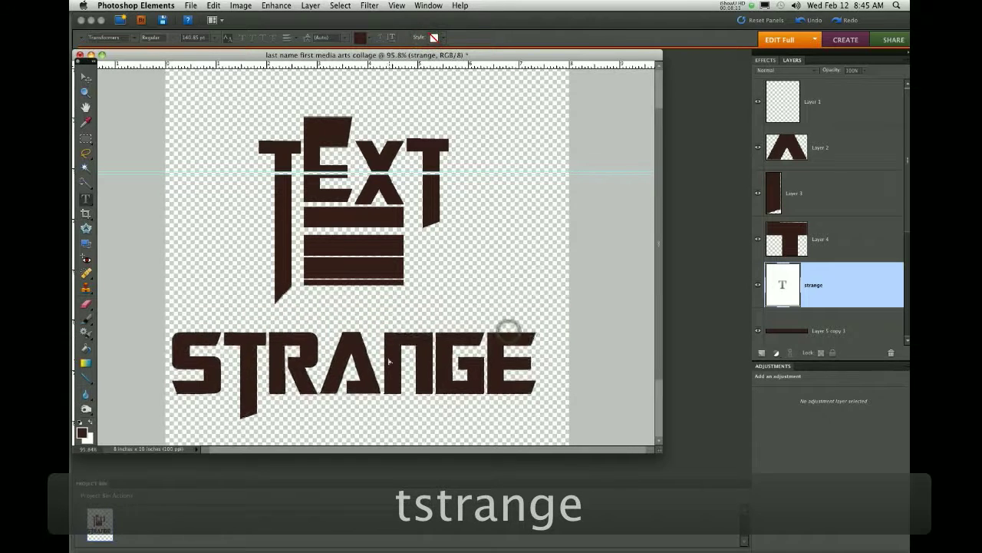
Step: Scale STRANGE to about 69% and move it up and left under TEXT
key("super+t")
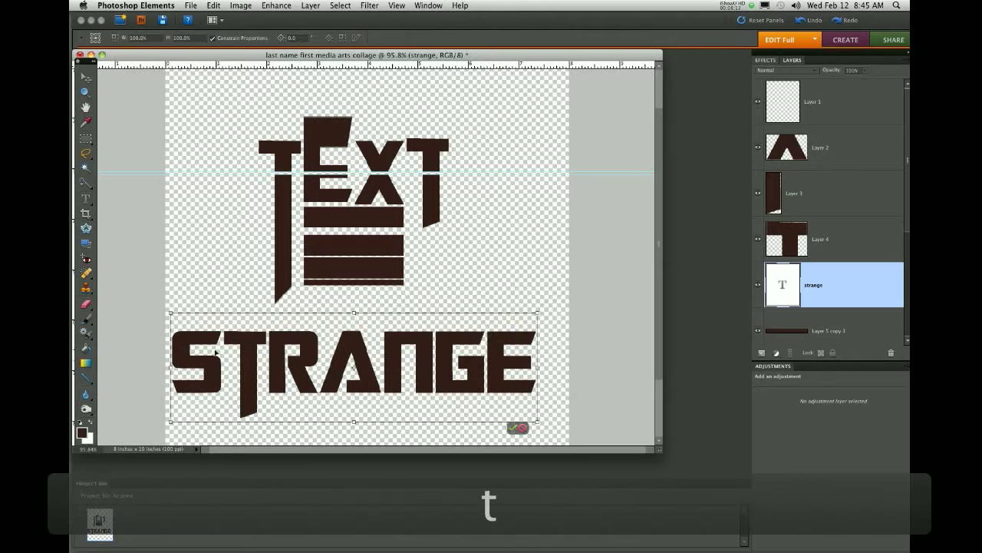
left_click_drag(170, 313, 273, 330)
left_click_drag(407, 382, 388, 369)
left_click(513, 428)
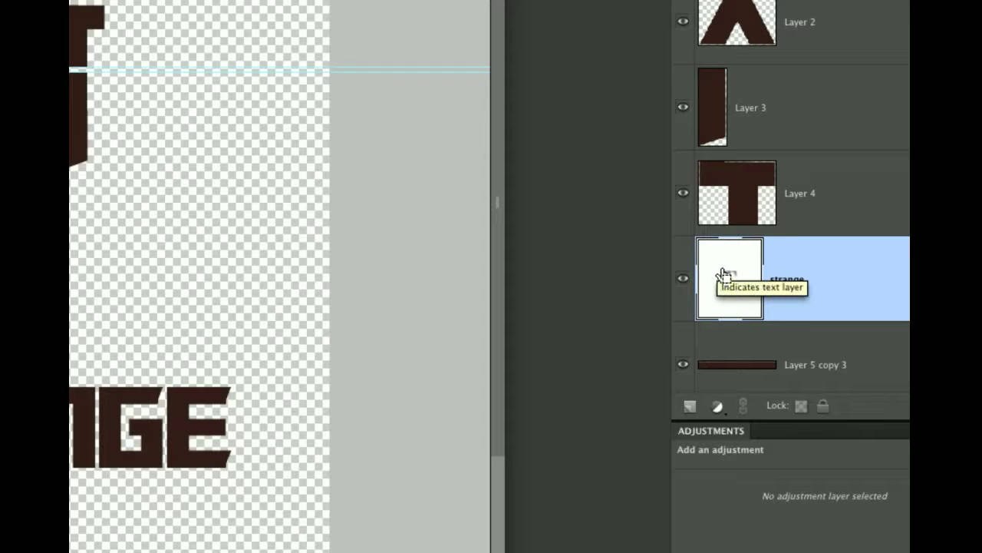
Step: Load the STRANGE letters as a selection on a new layer and hide the text layer
left_click(725, 274, "super")
key("Tab")
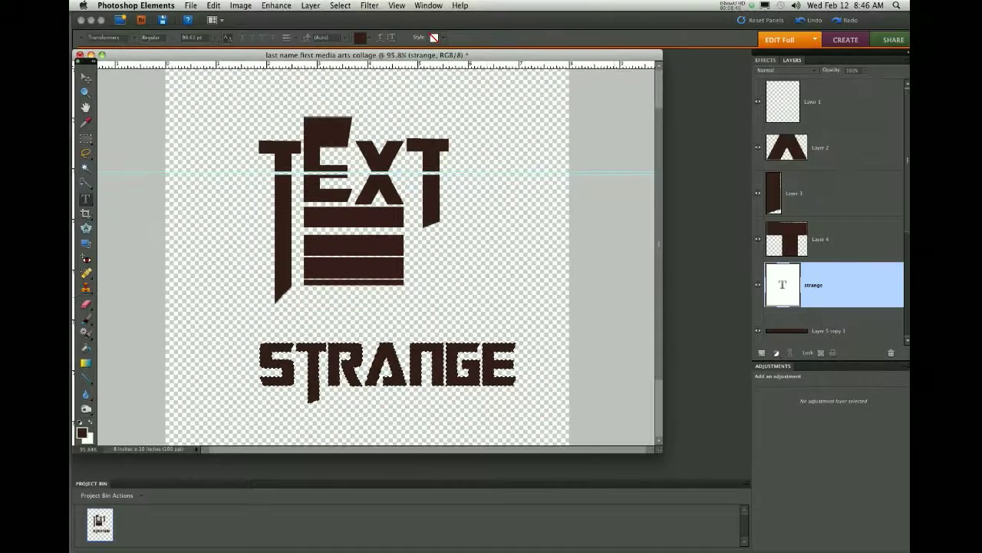
left_click(761, 352)
left_click(758, 330)
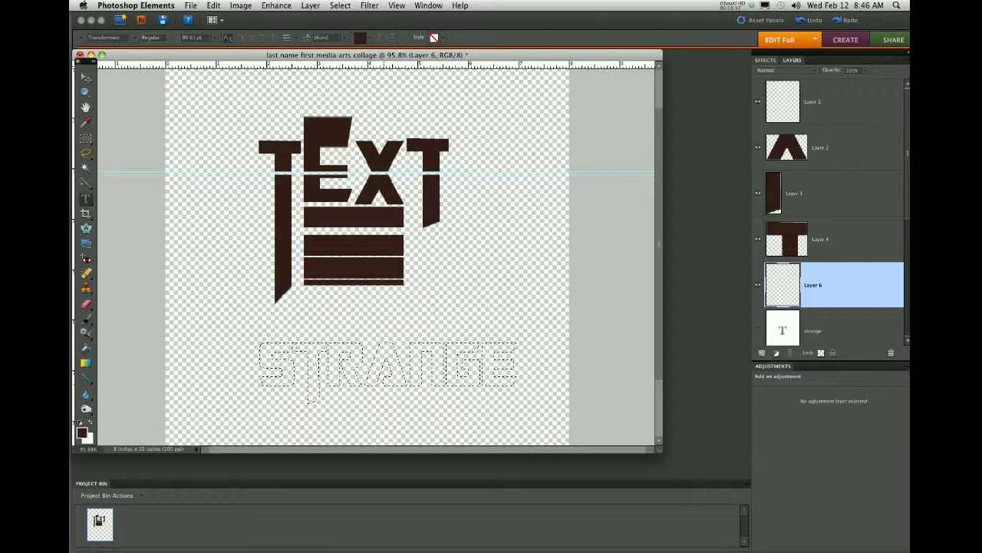
Step: Fill the selection with an orange-to-pale gradient across the whole word, then deselect
key("g")
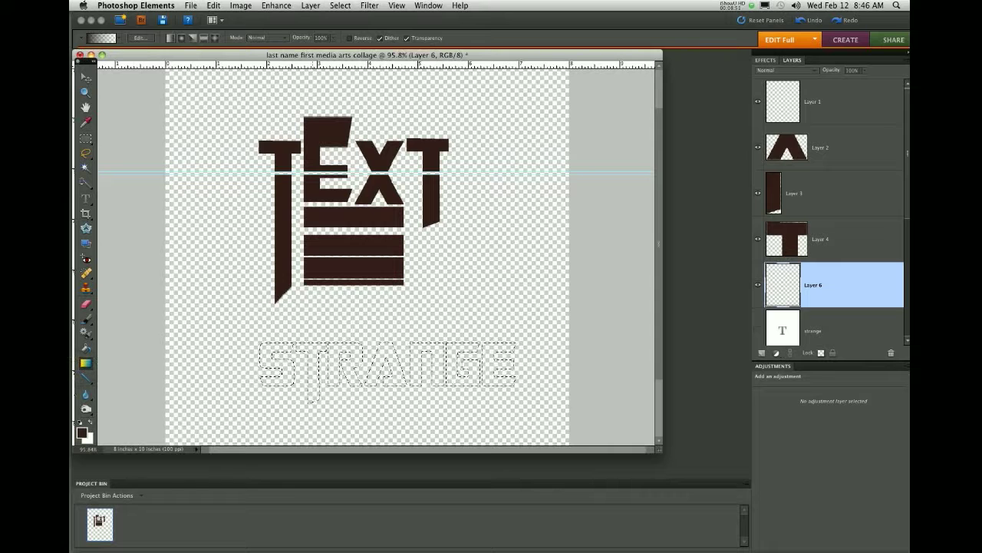
left_click(83, 434)
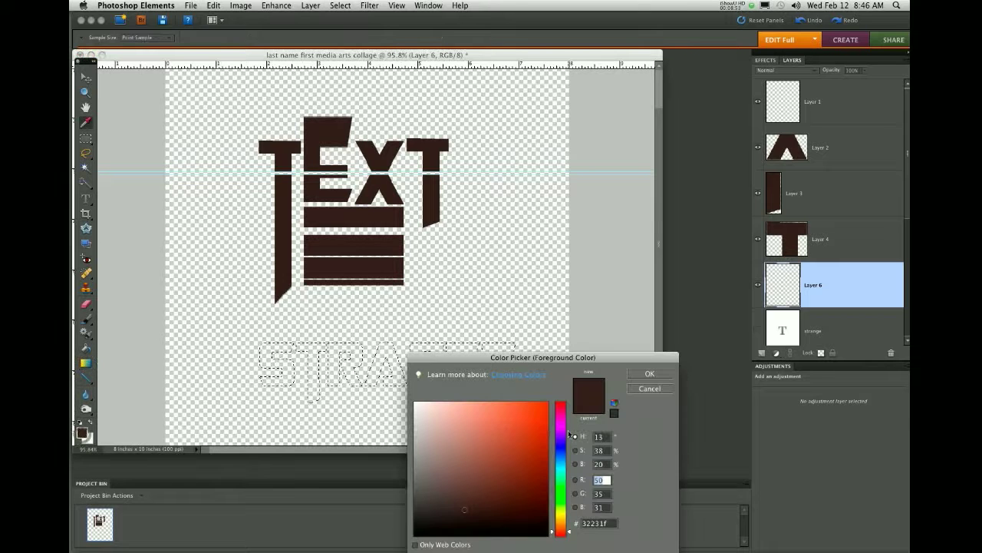
left_click(523, 430)
left_click(638, 374)
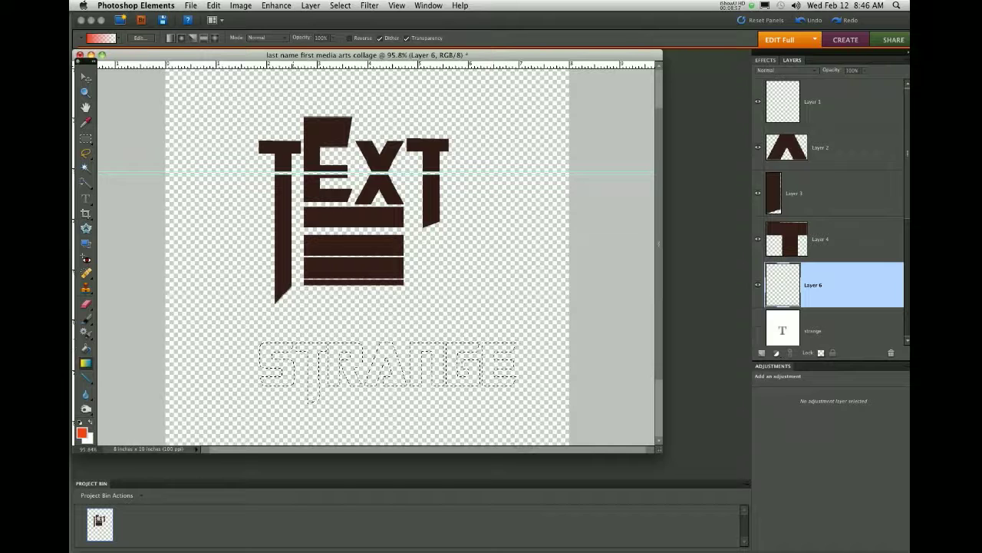
left_click_drag(361, 383, 360, 384)
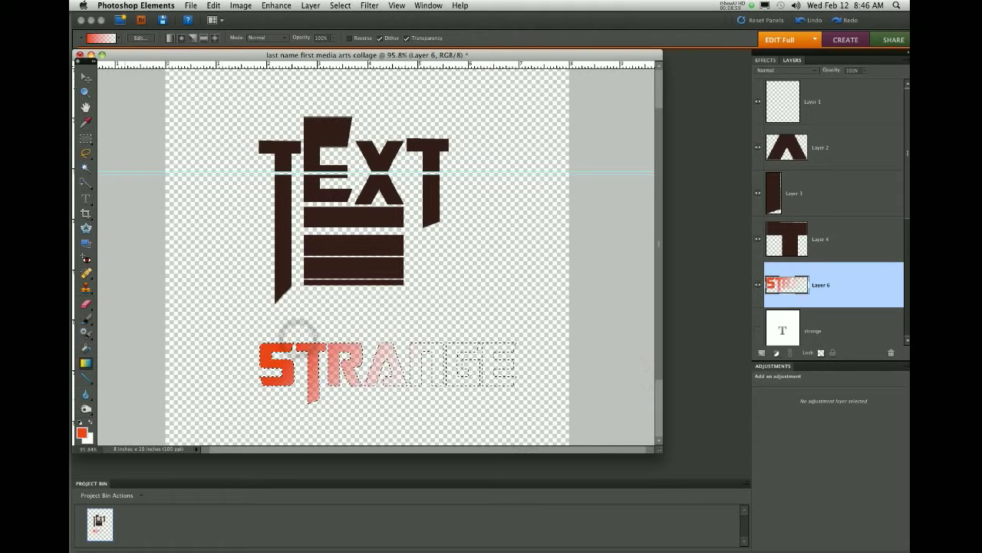
left_click(117, 38)
left_click(116, 37)
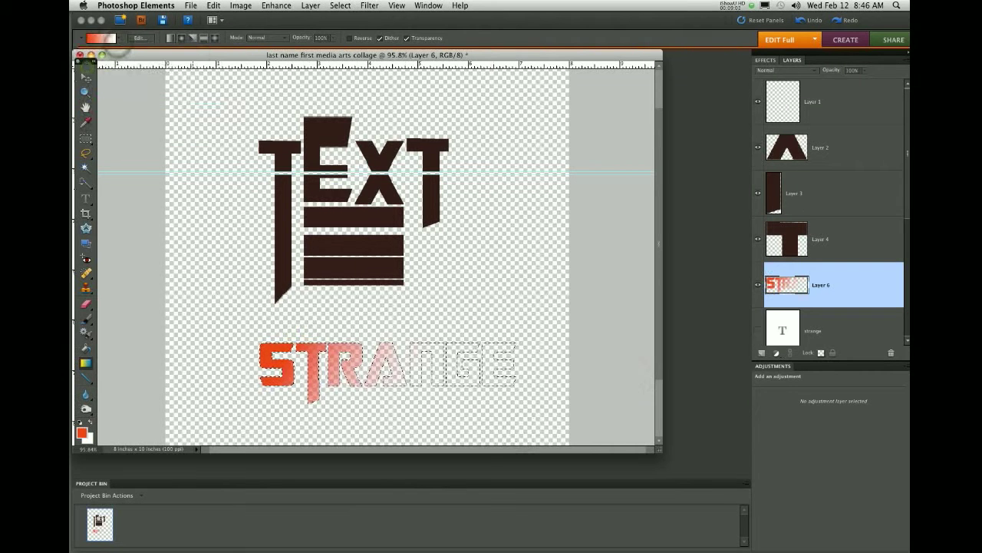
left_click_drag(261, 365, 514, 364)
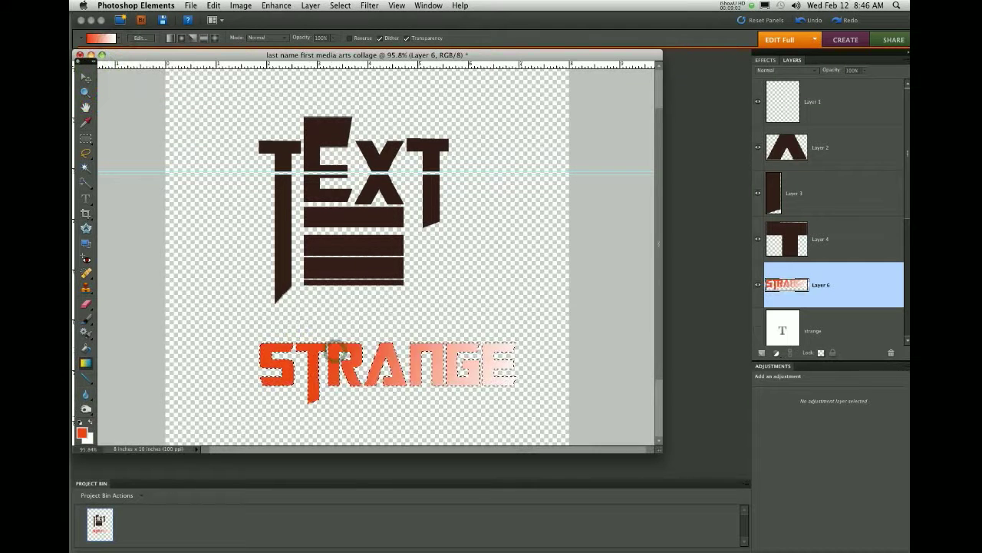
key("super+d")
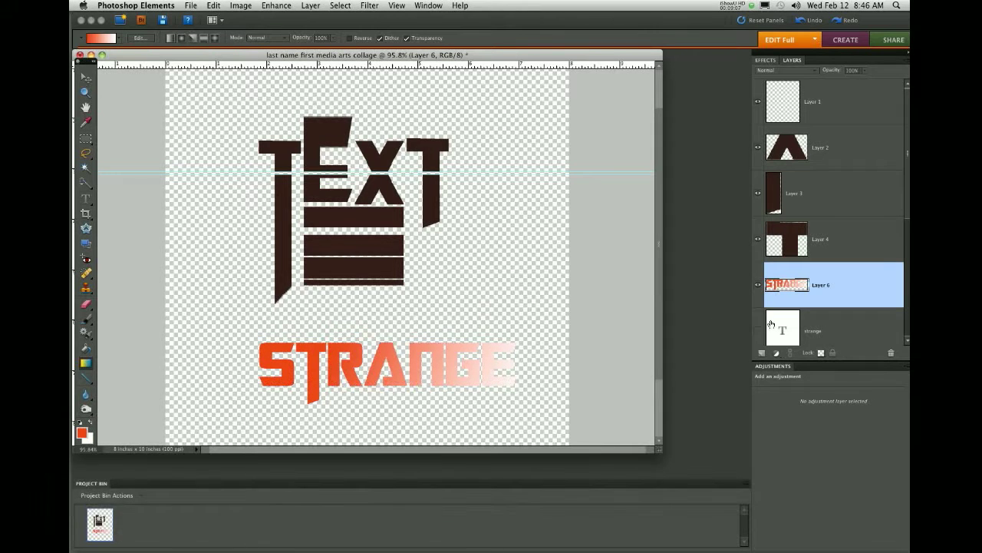
Step: Fill the STRANGE shape on a new layer with a right-to-left gradient
left_click(796, 287, "super")
left_click(762, 353)
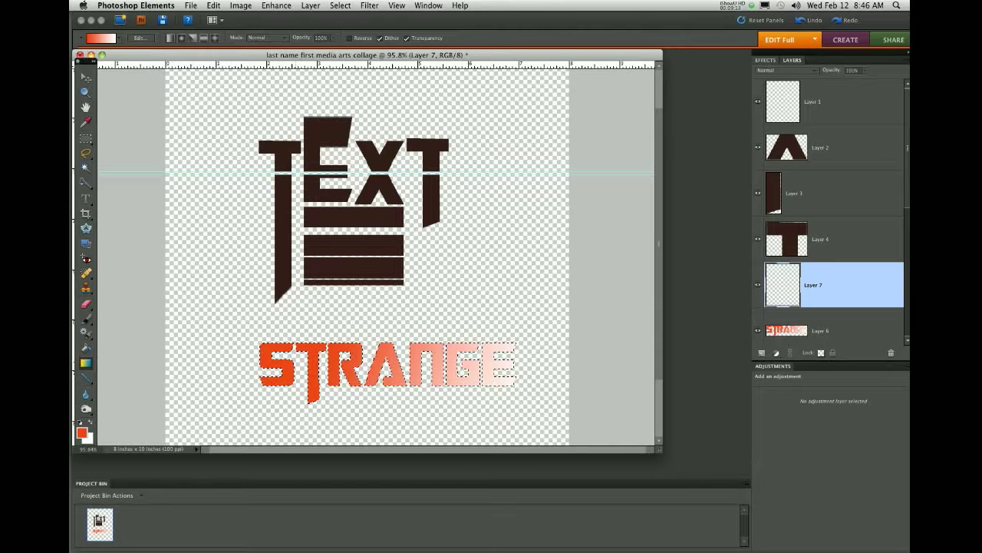
left_click_drag(480, 328, 236, 423)
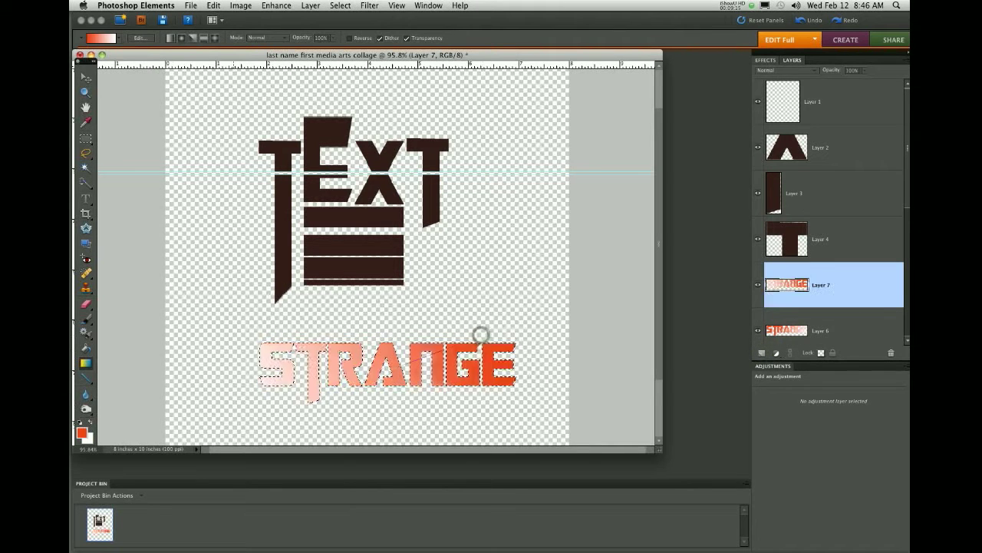
key("super+d")
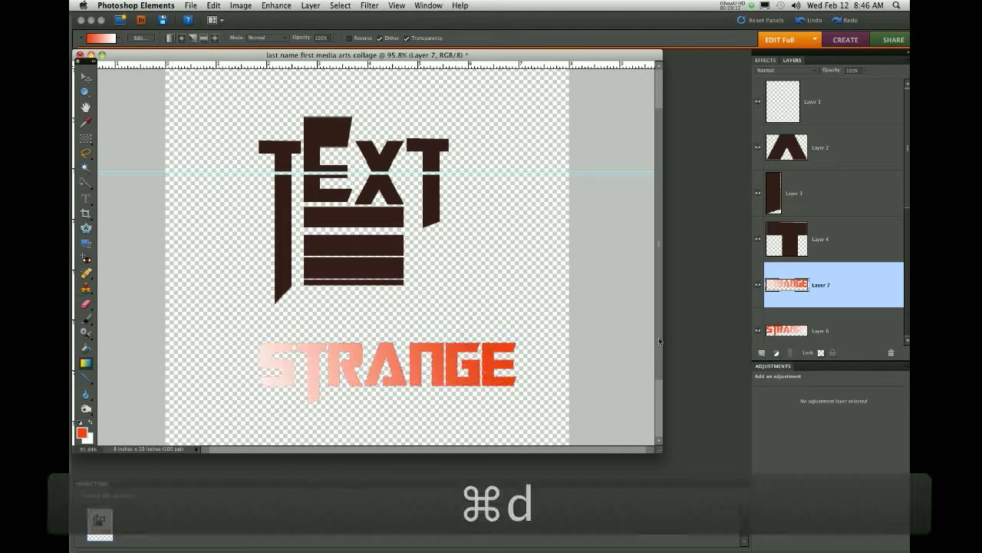
Step: Nudge the new STRANGE copy down and left for an offset edge
key("Down")
key("Down")
key("Down")
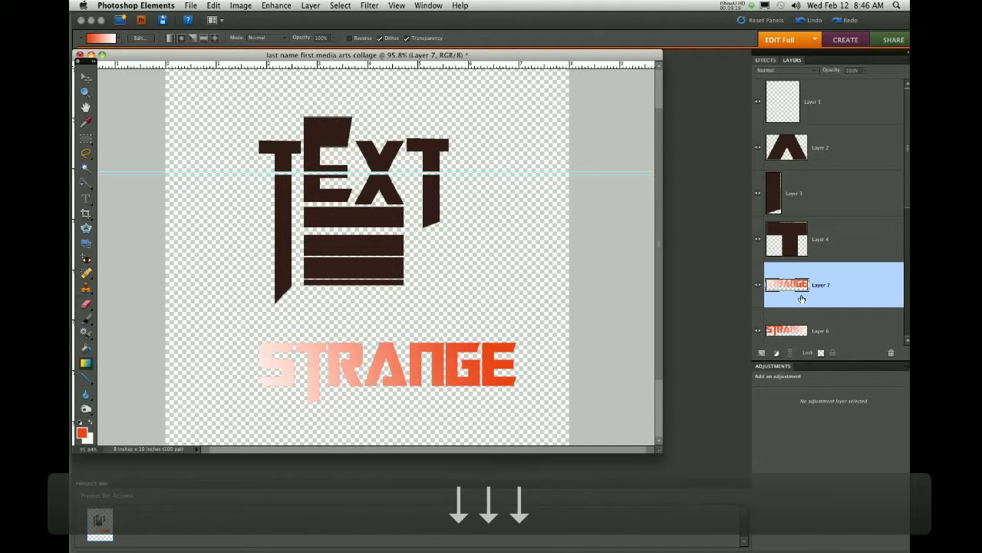
key("v")
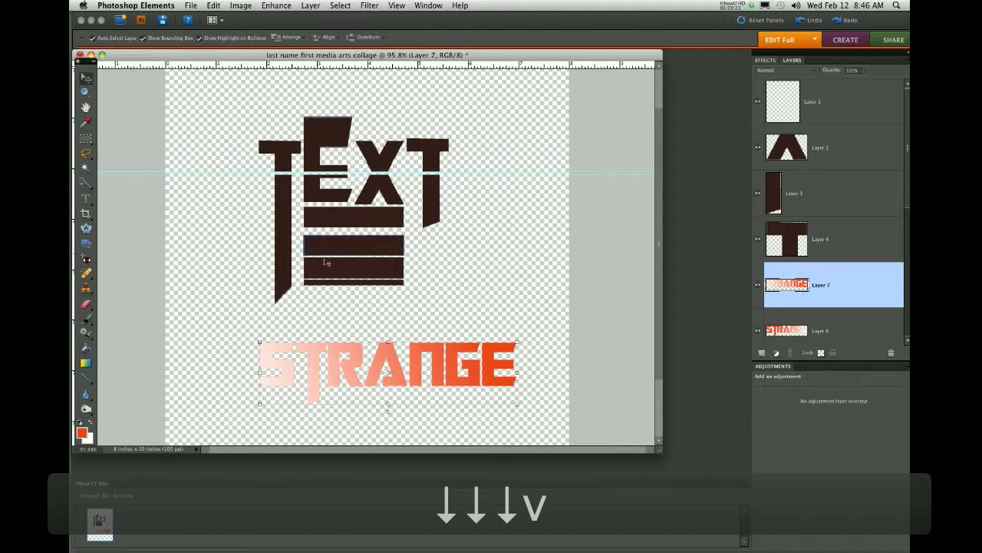
key("Down")
key("Down")
key("Down")
key("Down")
key("Down")
key("Down")
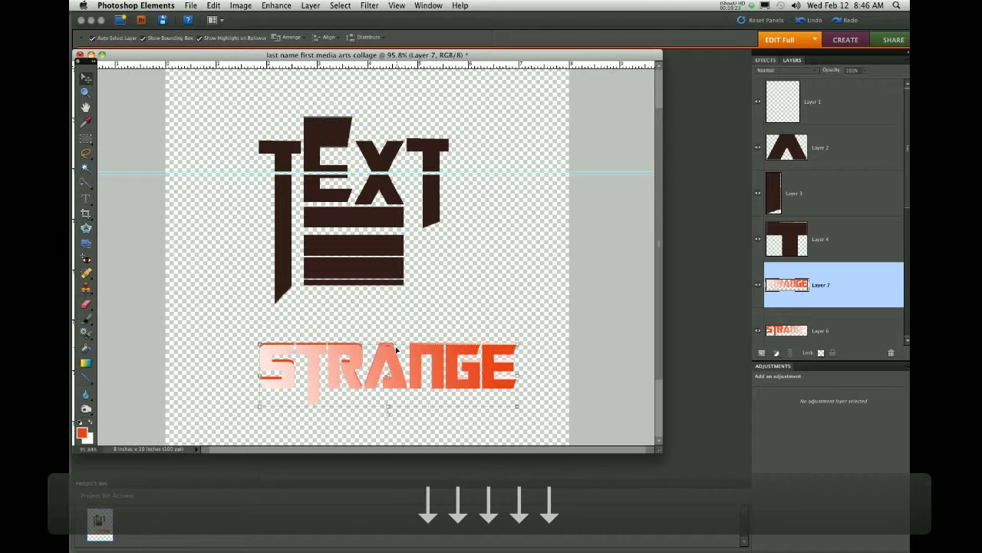
key("Left")
key("Left")
key("Left")
key("Left")
key("Left")
key("Left")
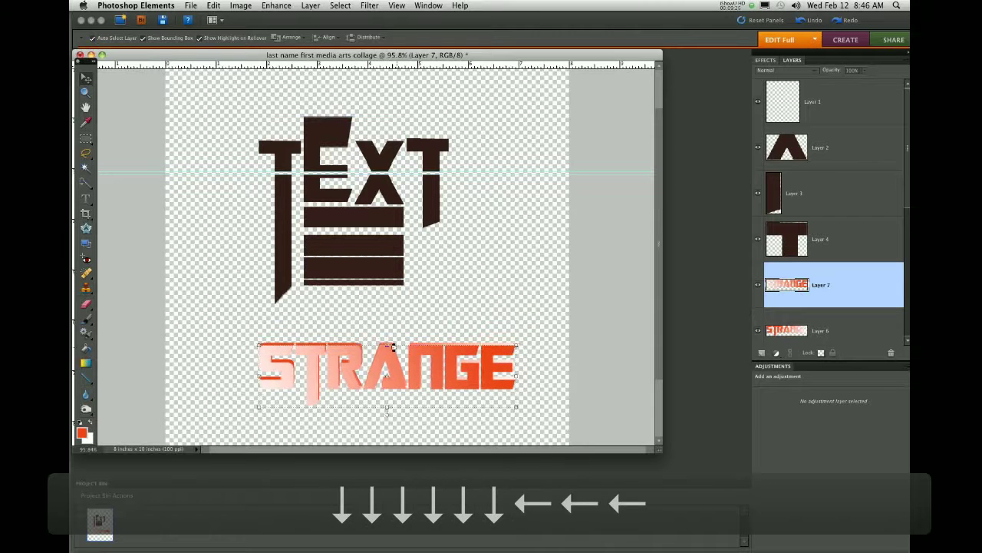
key("Down")
key("Down")
key("Down")
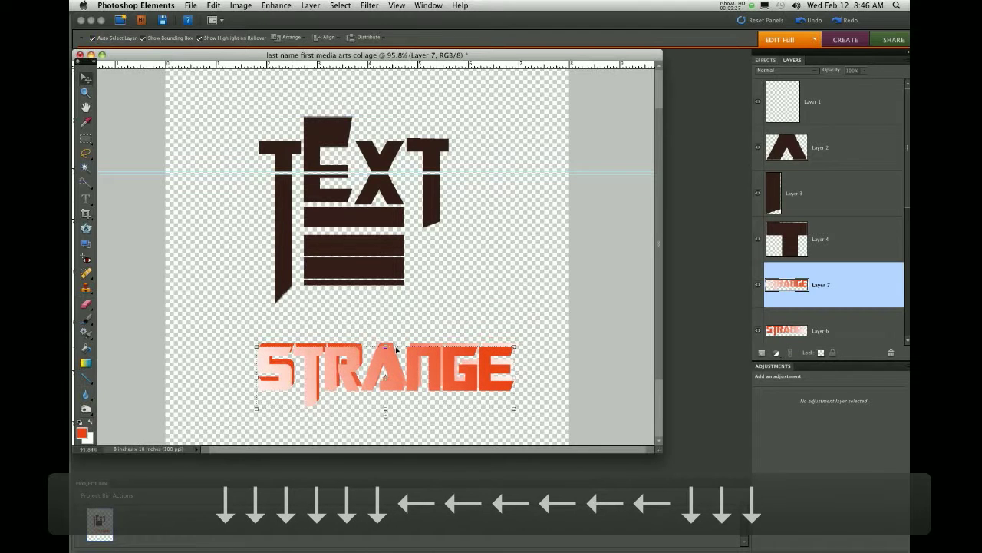
left_click(471, 293)
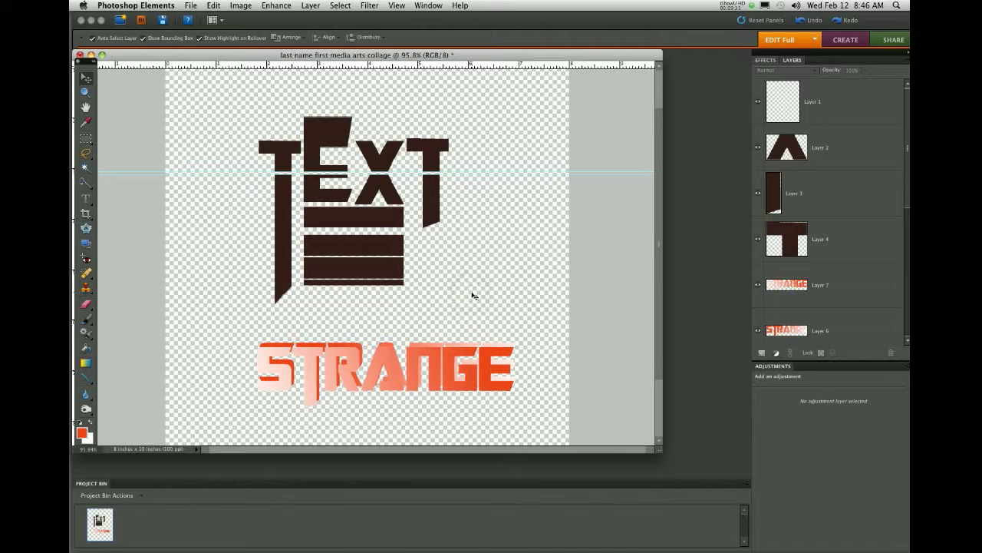
Step: Add a new layer at the bottom and fill it with dark grey #706d6d
scroll(798, 315, "down", 5)
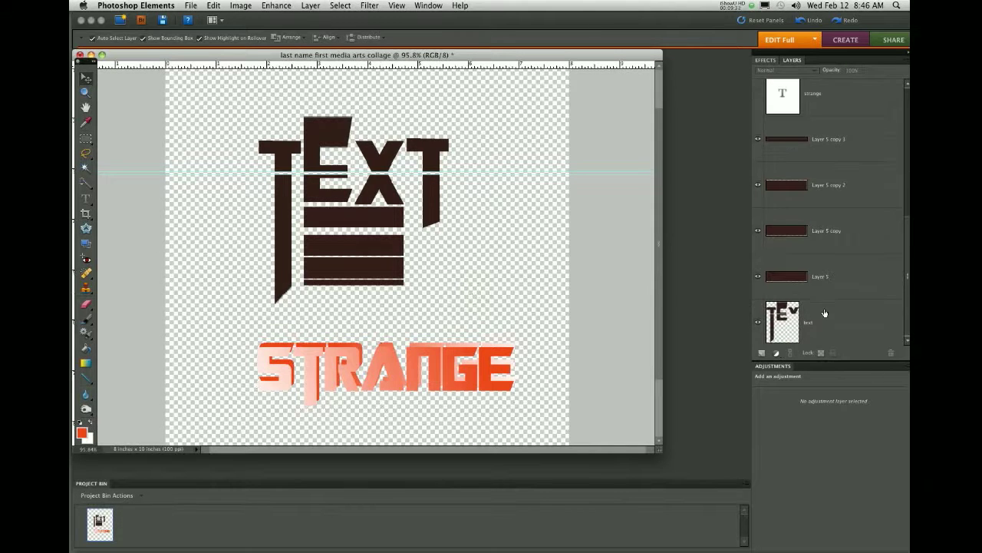
left_click(840, 327)
left_click(761, 354)
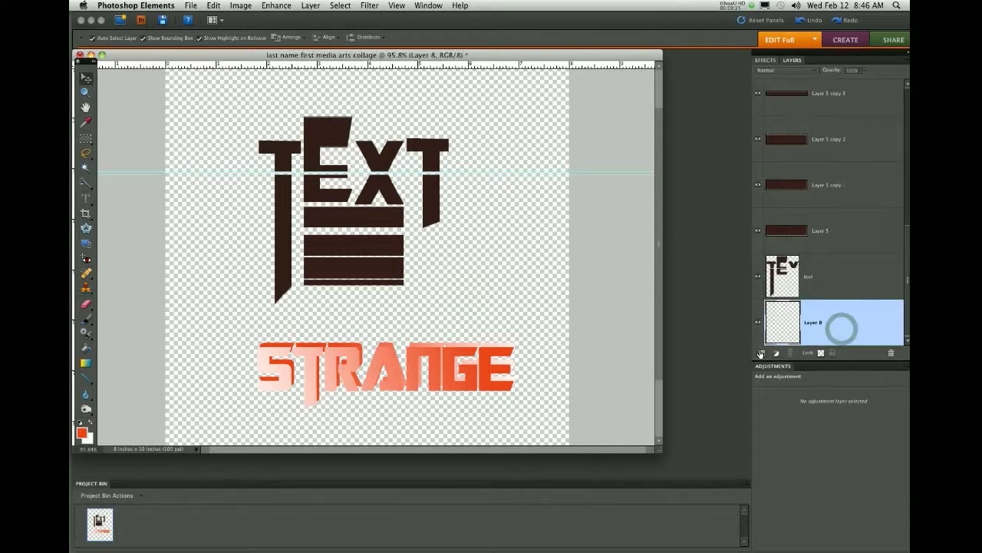
left_click(77, 422)
left_click(81, 432)
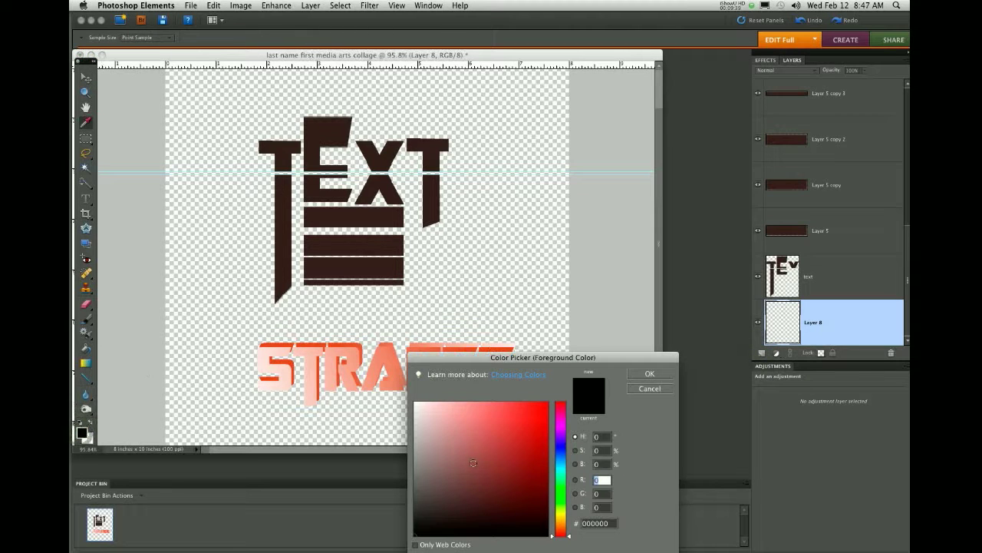
left_click(416, 477)
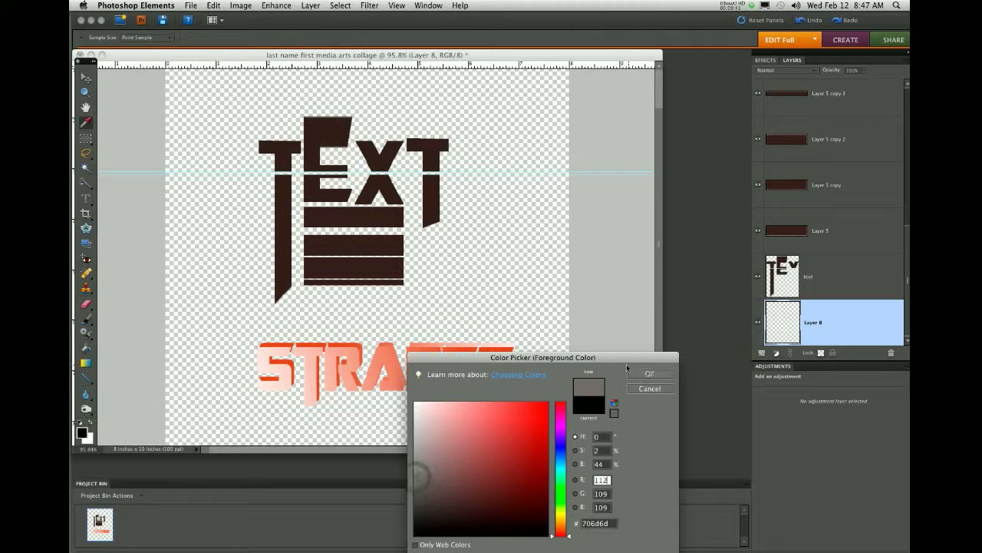
left_click(650, 375)
key("k")
left_click(477, 302)
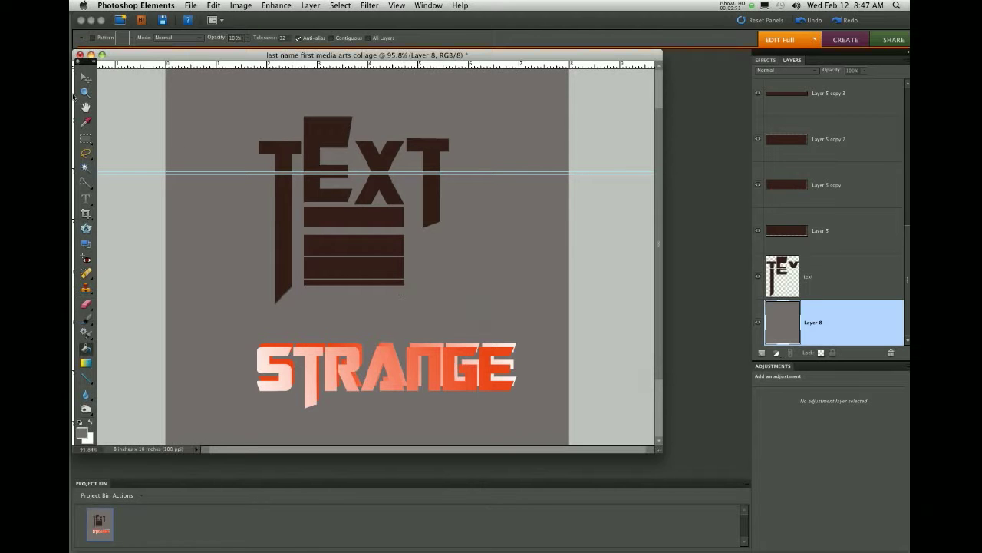
Step: Hide the two orange STRANGE gradient layers, Layers 6 and 7
left_click(85, 78)
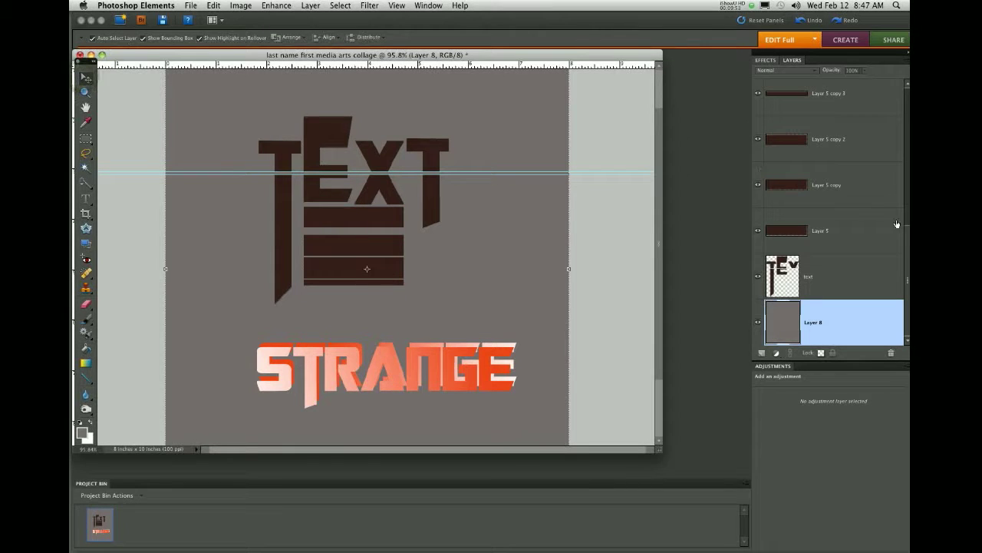
left_click_drag(907, 258, 905, 132)
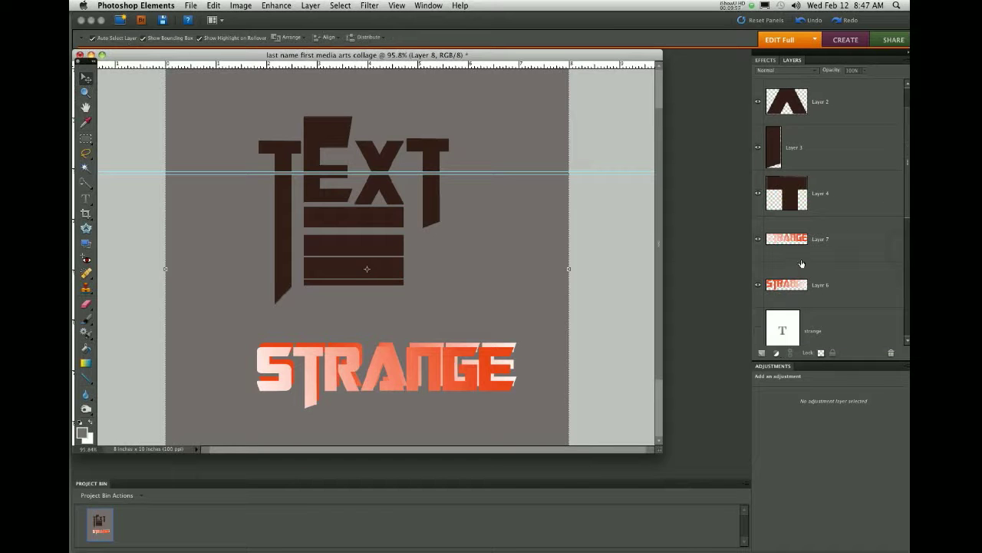
scroll(832, 264, "down", 3)
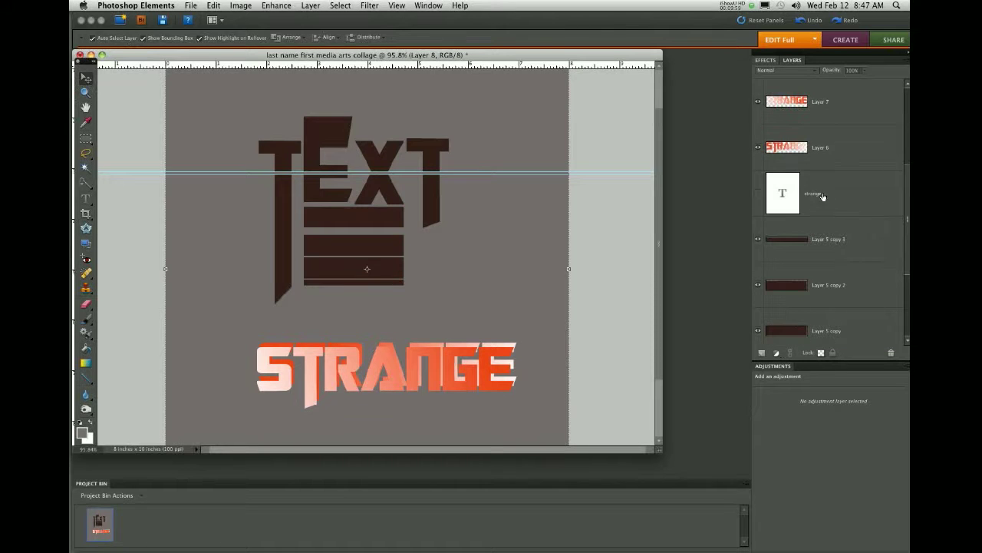
left_click(822, 195)
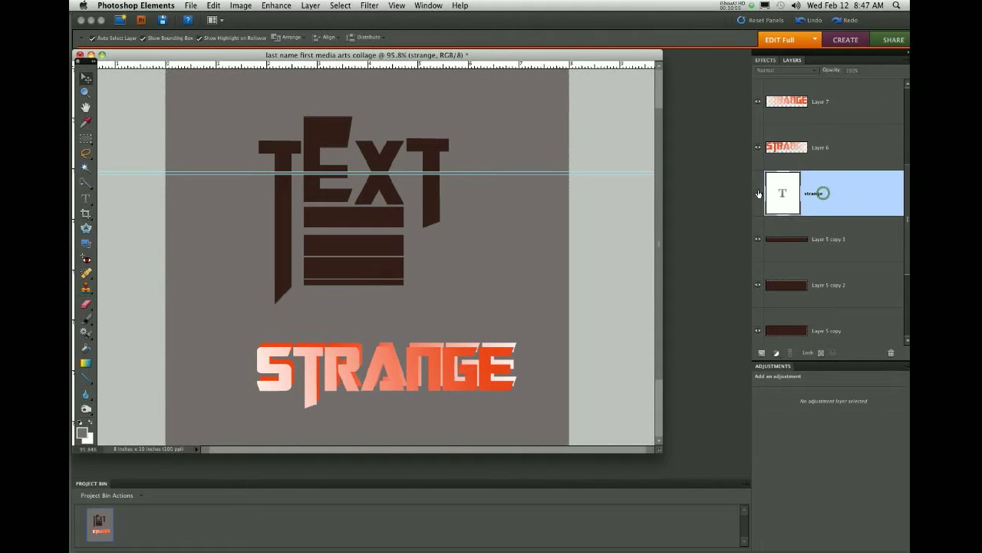
left_click(755, 148)
left_click(755, 98)
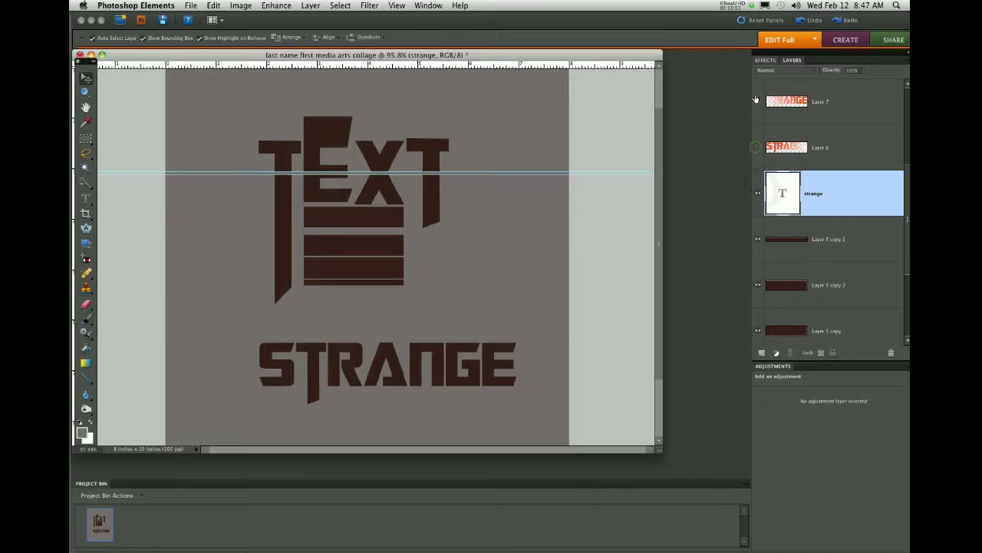
Step: Hide the stripe bars, the X and T pieces, and the TEX text layer
left_click(755, 238)
scroll(778, 280, "up", 3)
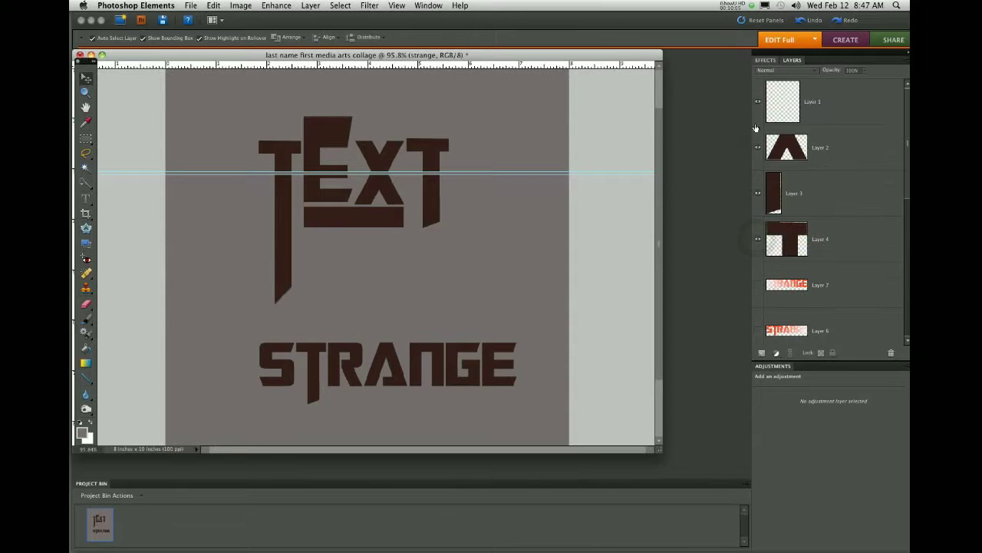
left_click_drag(756, 147, 758, 271)
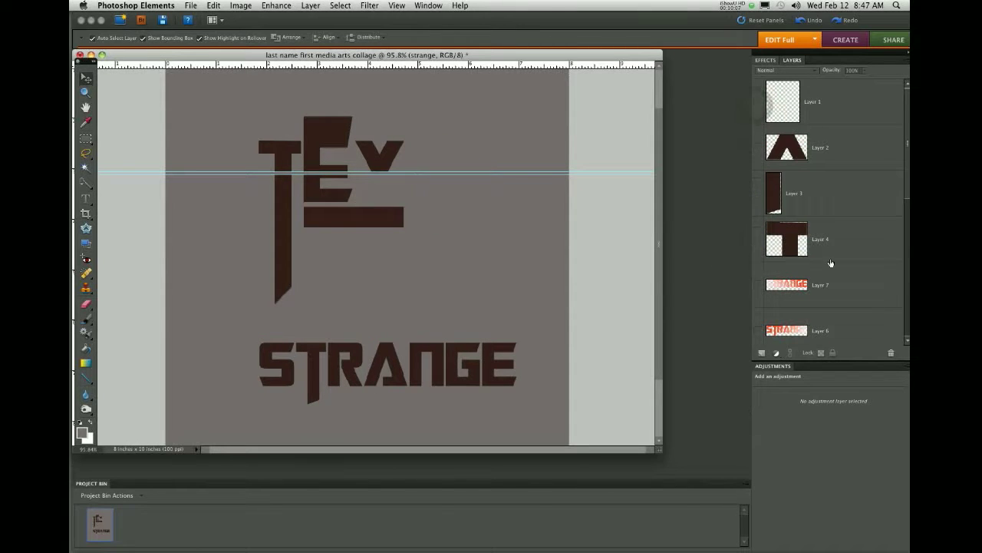
scroll(783, 169, "down", 8)
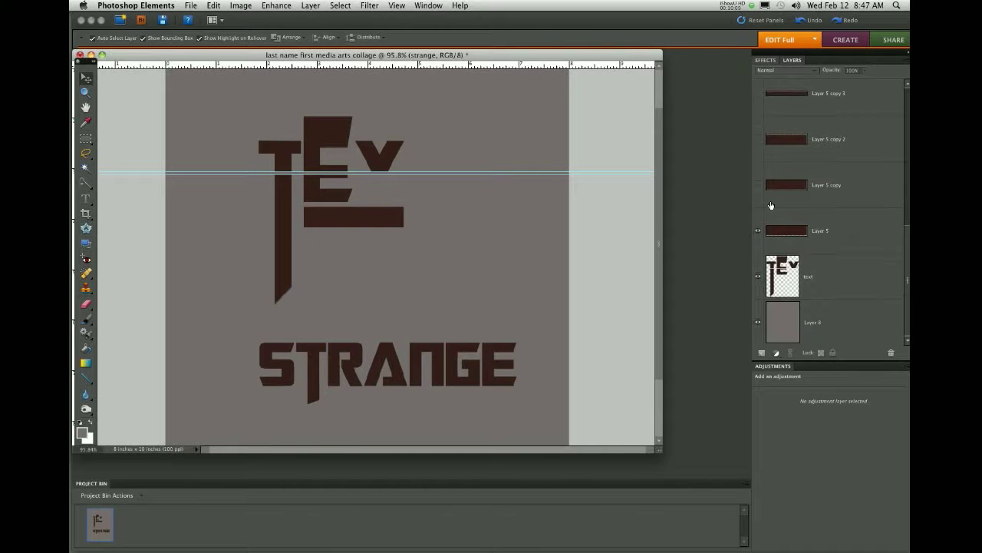
left_click(756, 281)
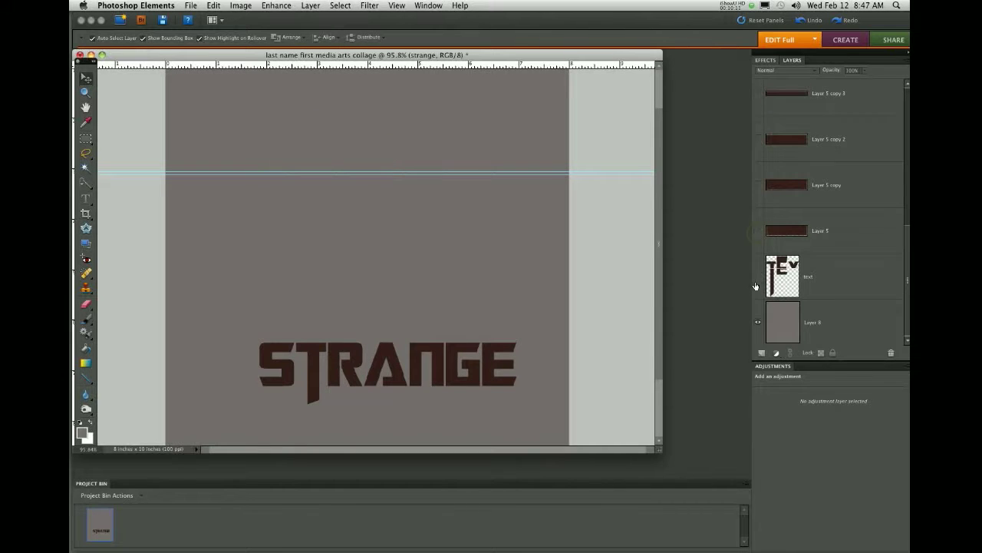
scroll(814, 269, "up", 4)
left_click(838, 246)
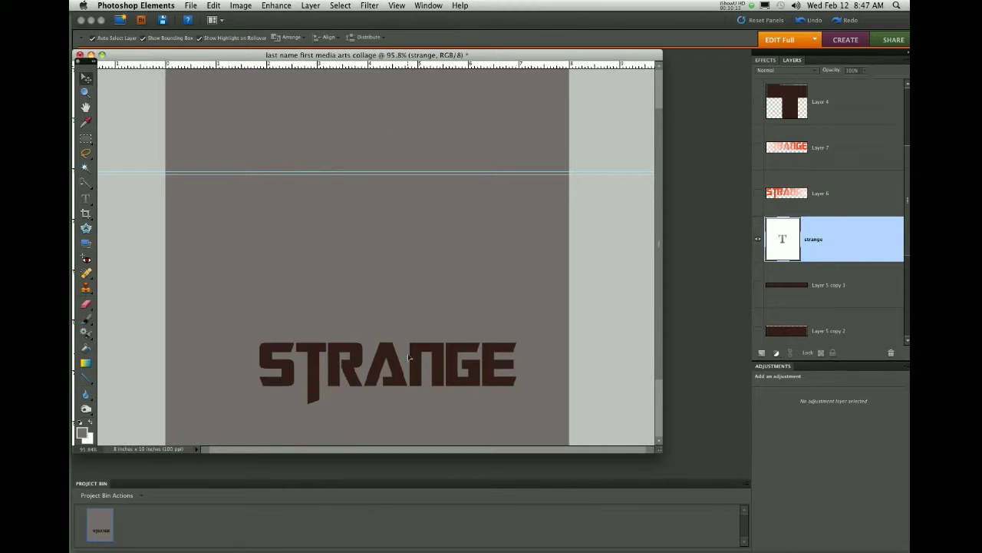
Step: Drag STRANGE up toward the page middle and drag the horizontal guide onto the ruler
left_click_drag(416, 360, 400, 226)
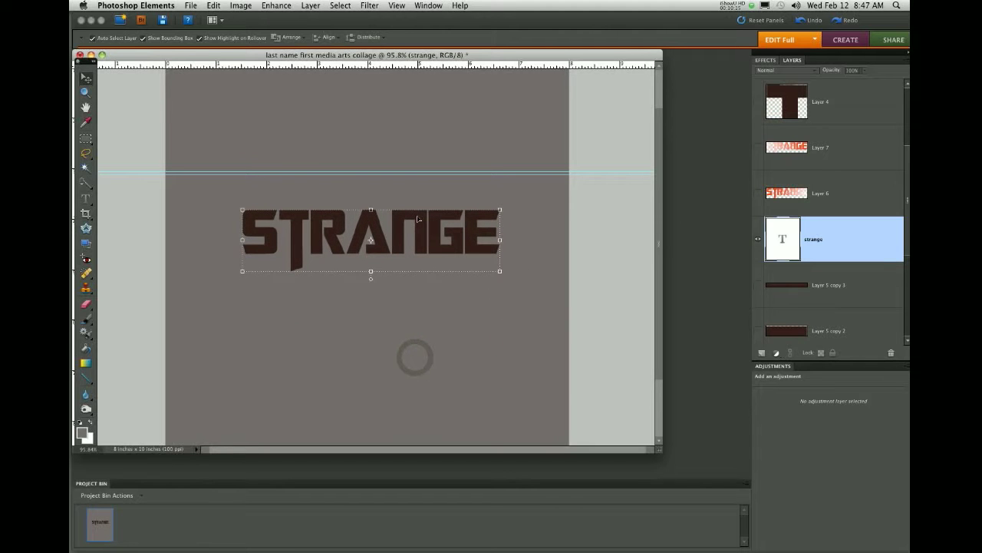
left_click(410, 176)
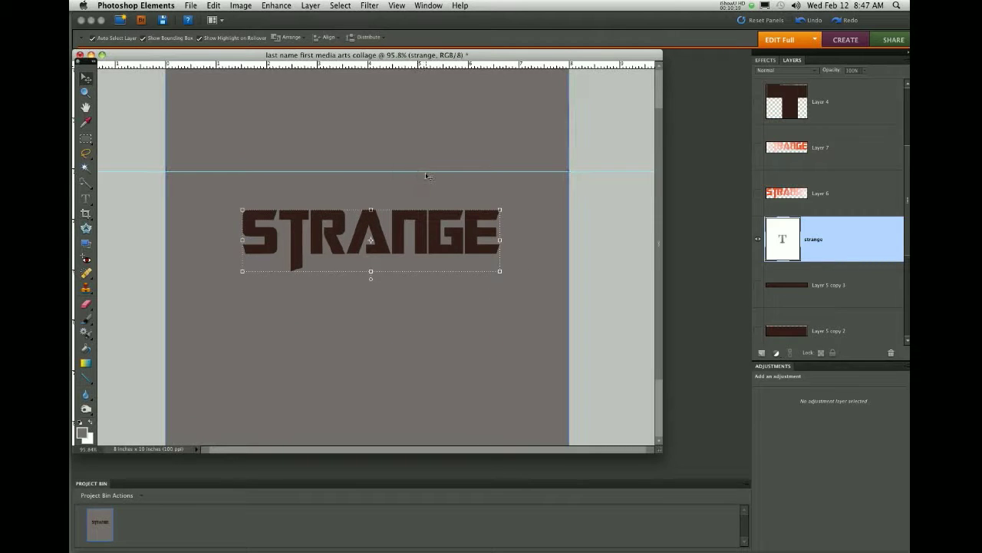
left_click_drag(426, 172, 428, 65)
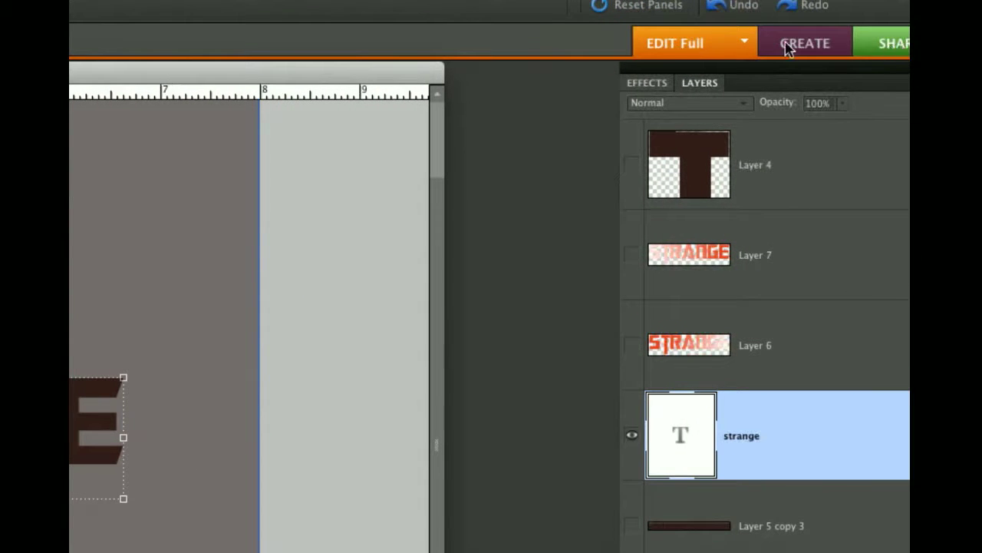
Step: Re-show the Effects panel from the Window menu and pick Layer Styles > Bevels
left_click(647, 84)
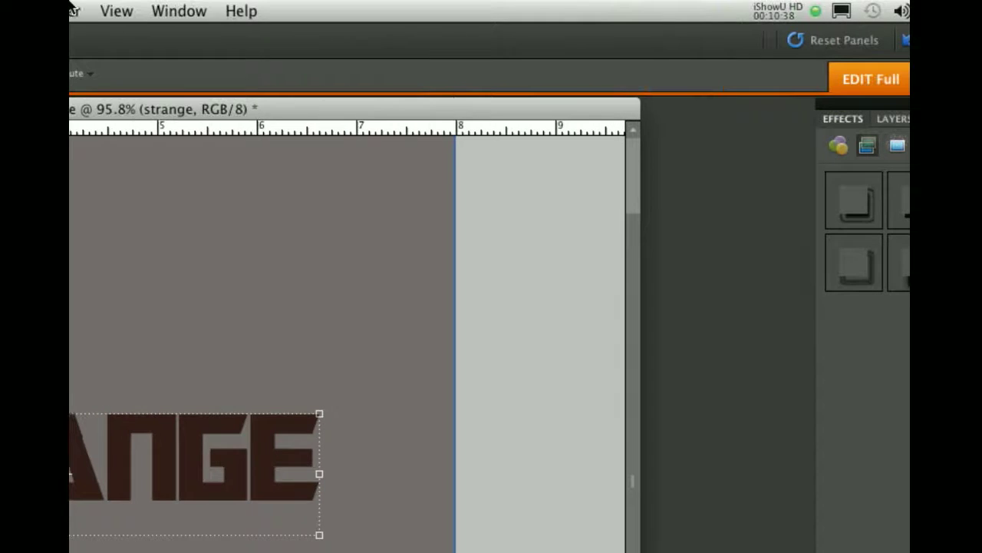
left_click(188, 11)
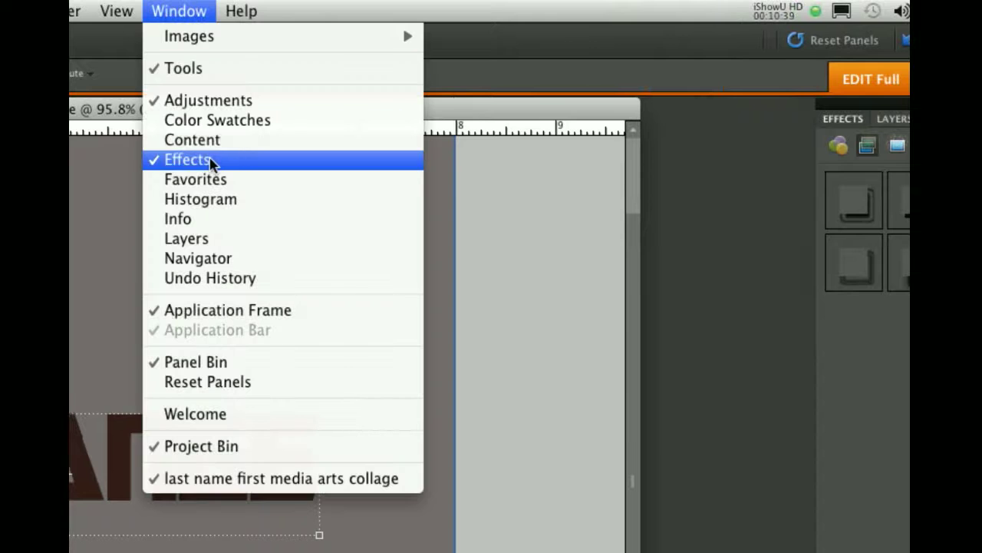
left_click(193, 160)
left_click(180, 10)
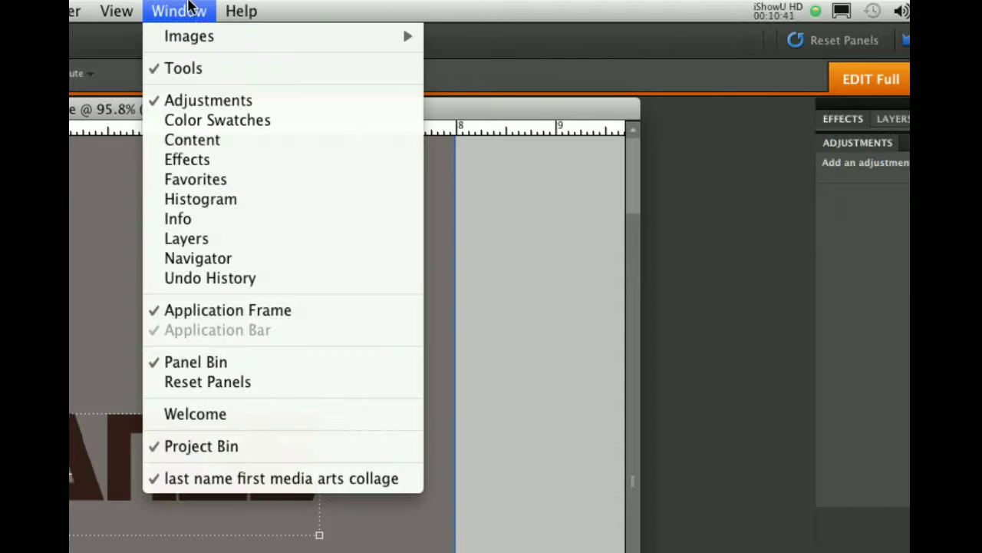
left_click(201, 159)
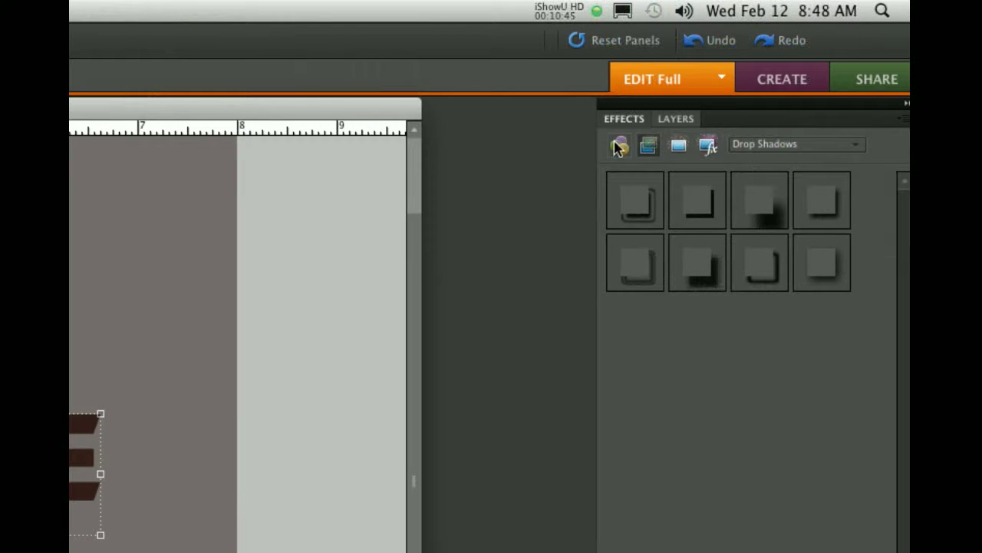
left_click(620, 145)
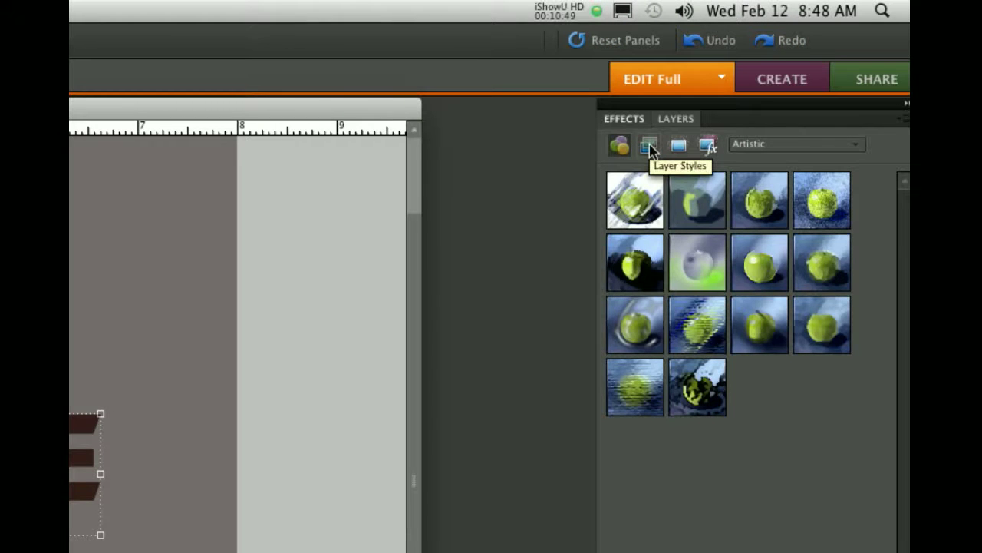
left_click(649, 146)
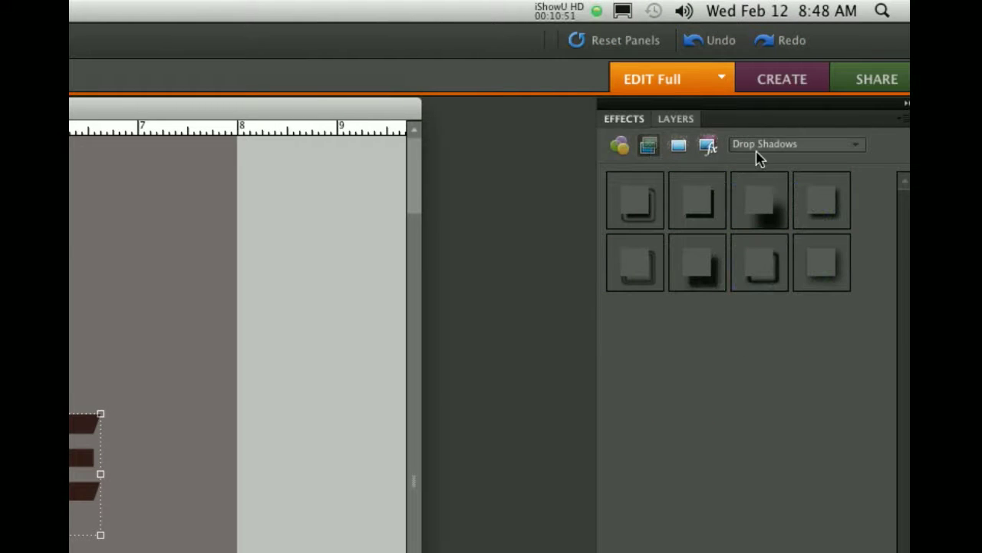
left_click(856, 151)
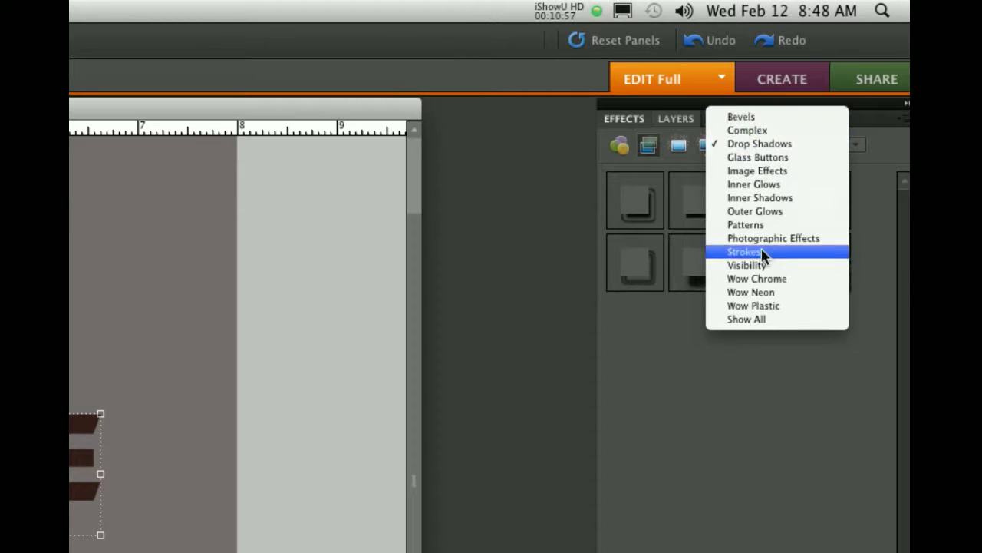
left_click(750, 118)
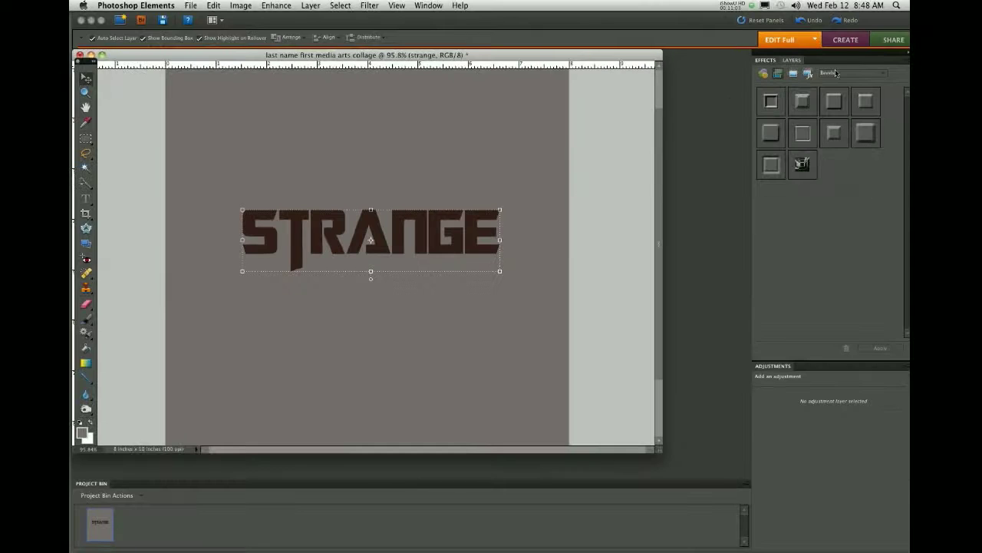
Step: Apply the Inner Ridge bevel to STRANGE and increase its Bevel Size
double_click(771, 103)
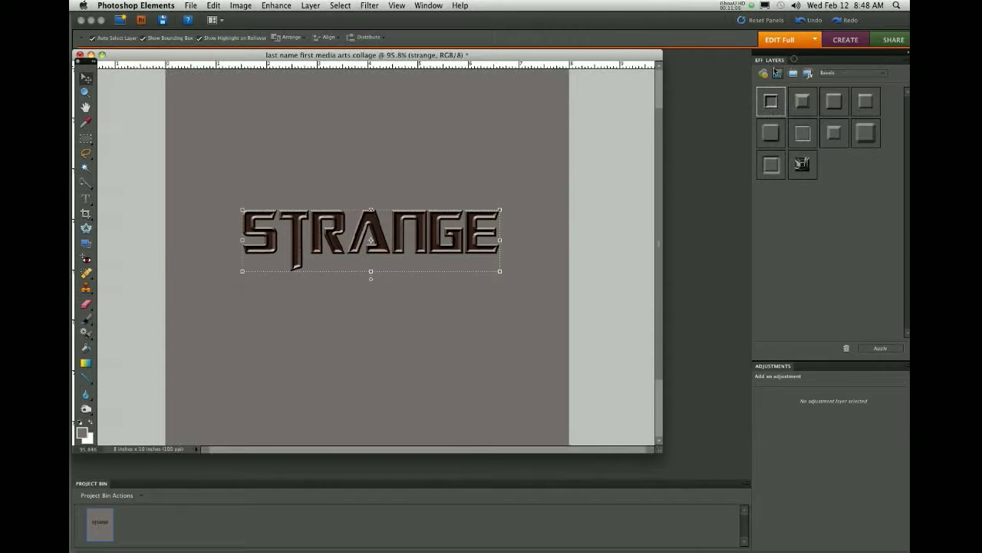
left_click_drag(792, 60, 579, 81)
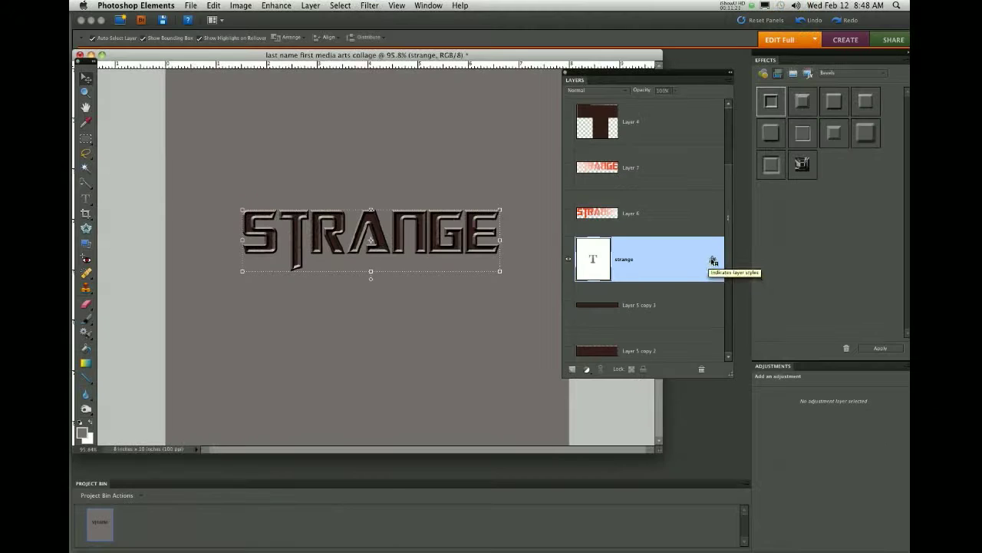
double_click(715, 257)
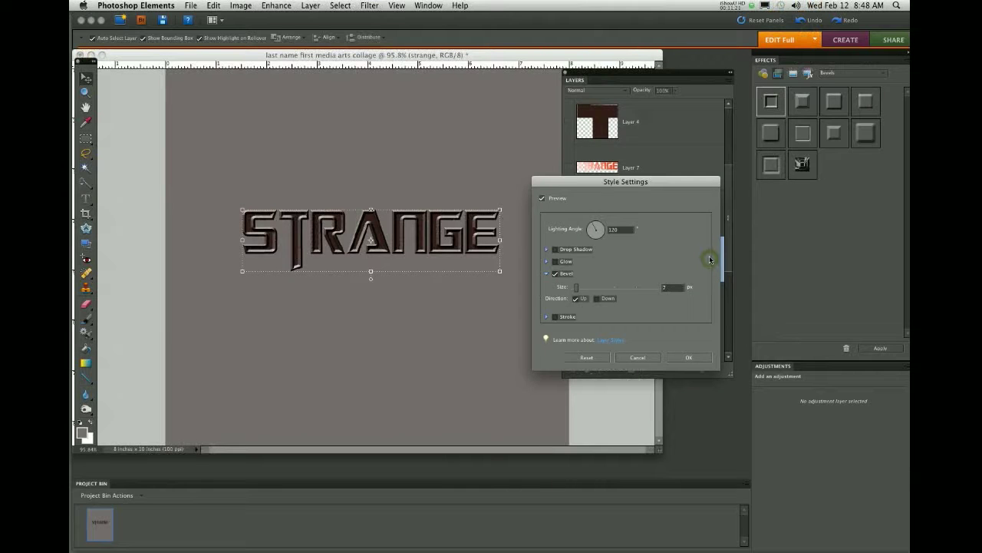
mouse_move(575, 287)
left_mouse_down()
mouse_move(588, 287)
mouse_move(560, 290)
mouse_move(592, 288)
left_mouse_up()
Step: Confirm the bevel, add a drop shadow to STRANGE, and raise its size and distance to 29 px
left_click(679, 357)
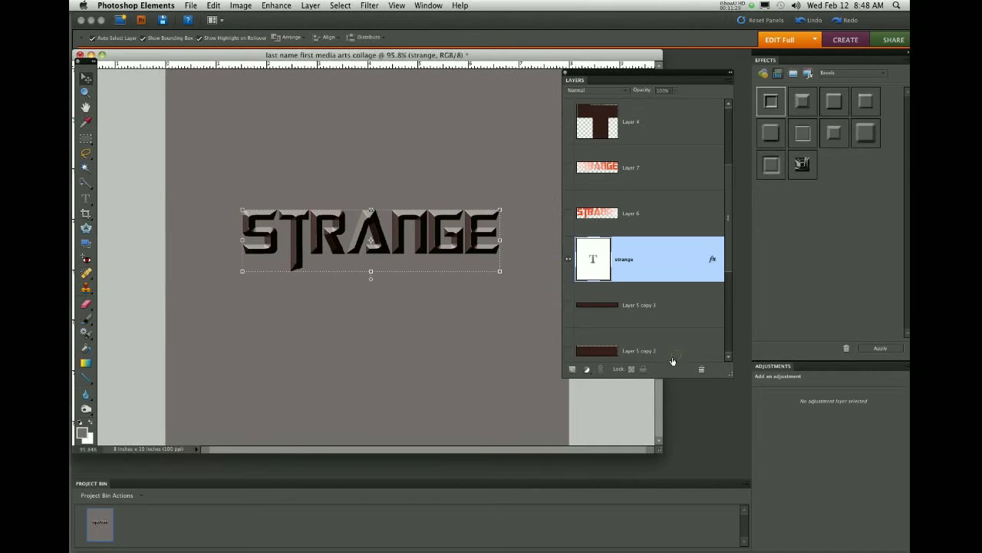
left_click(882, 74)
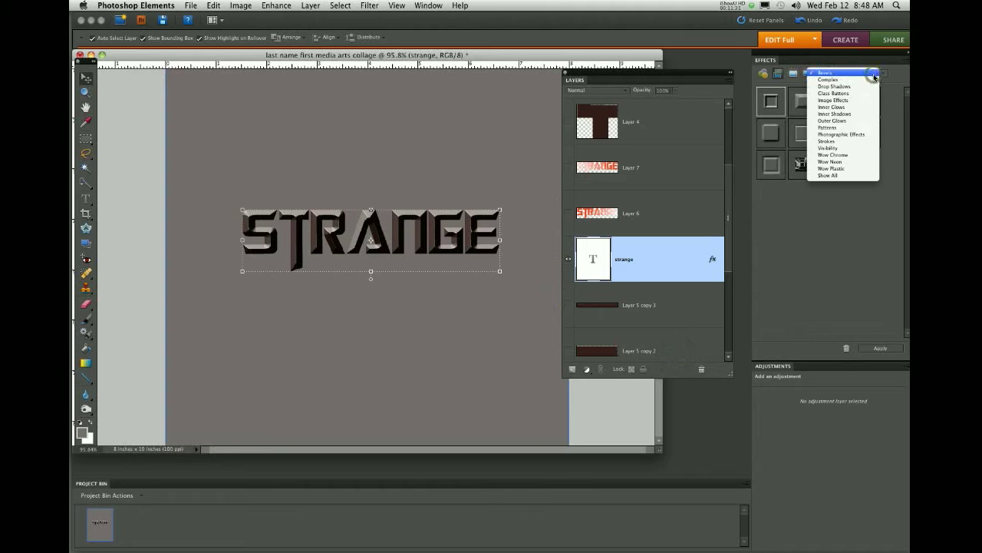
left_click(864, 86)
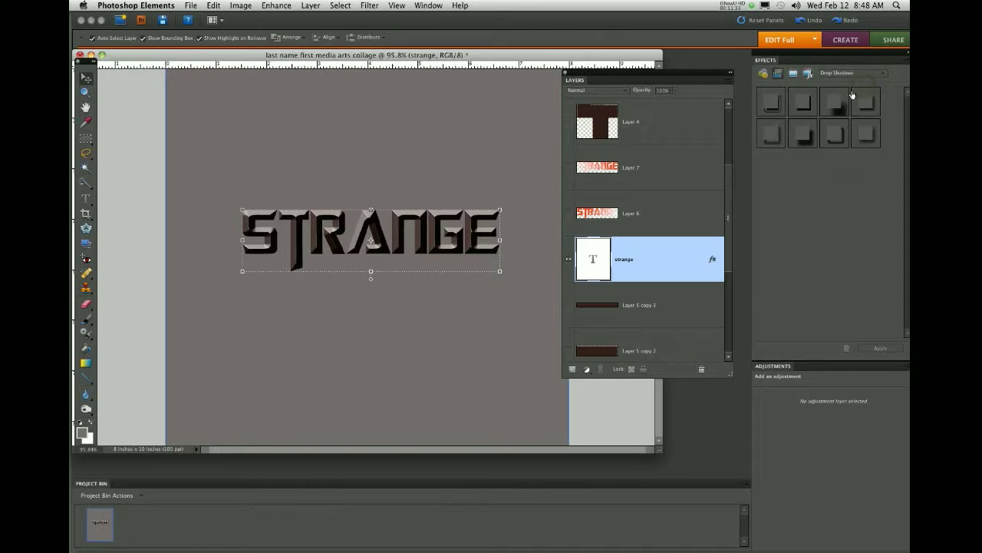
double_click(803, 106)
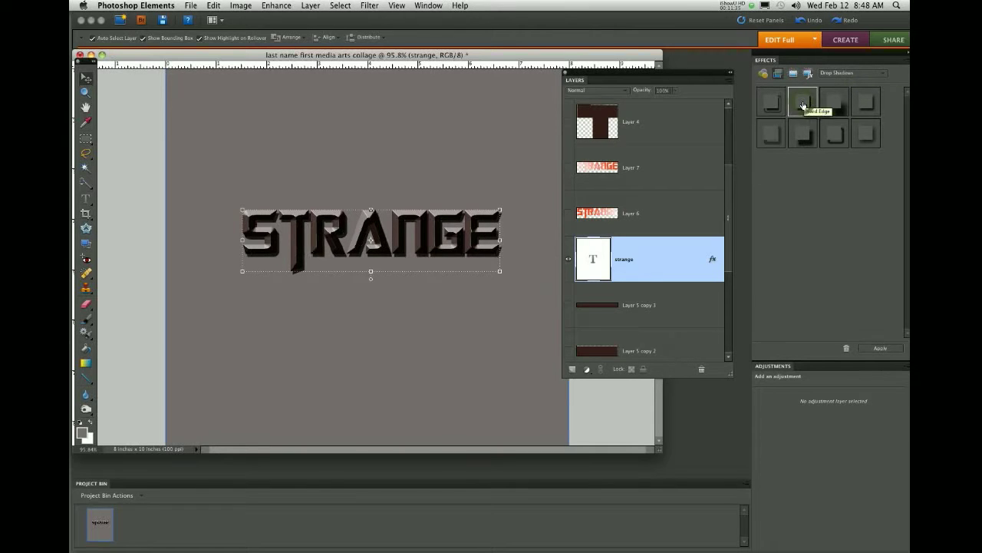
double_click(712, 262)
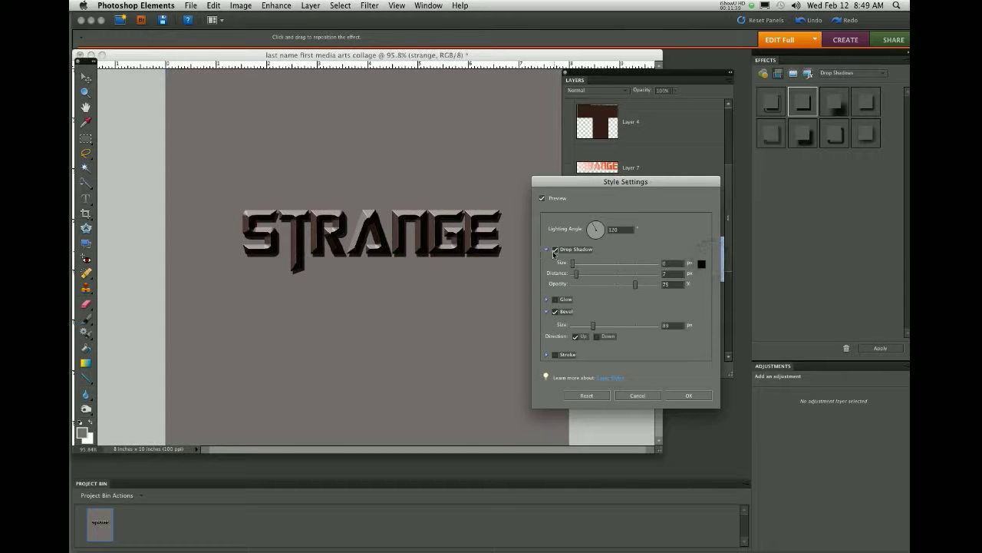
left_click_drag(576, 264, 619, 286)
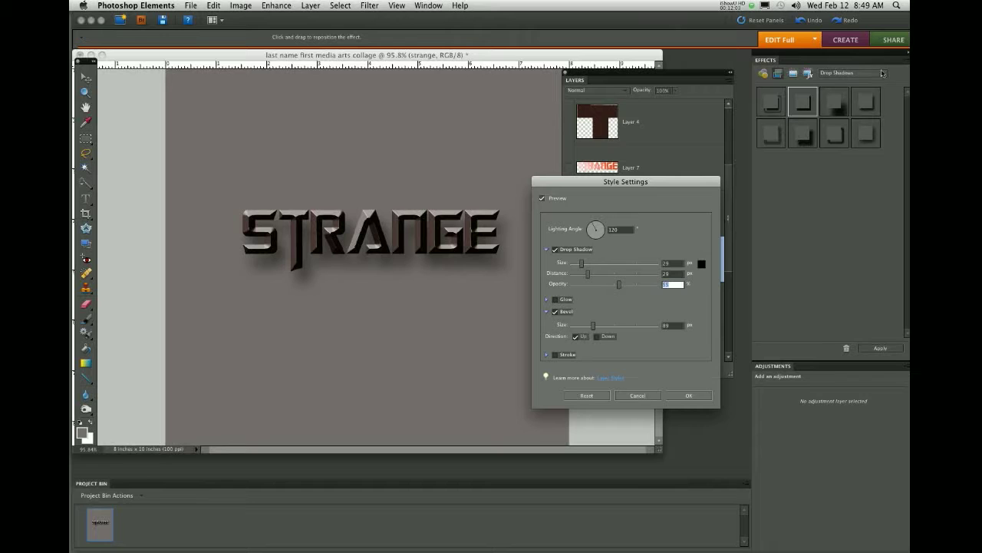
Step: Add a light orange outer glow around STRANGE and widen it to 13 px
left_click(555, 300)
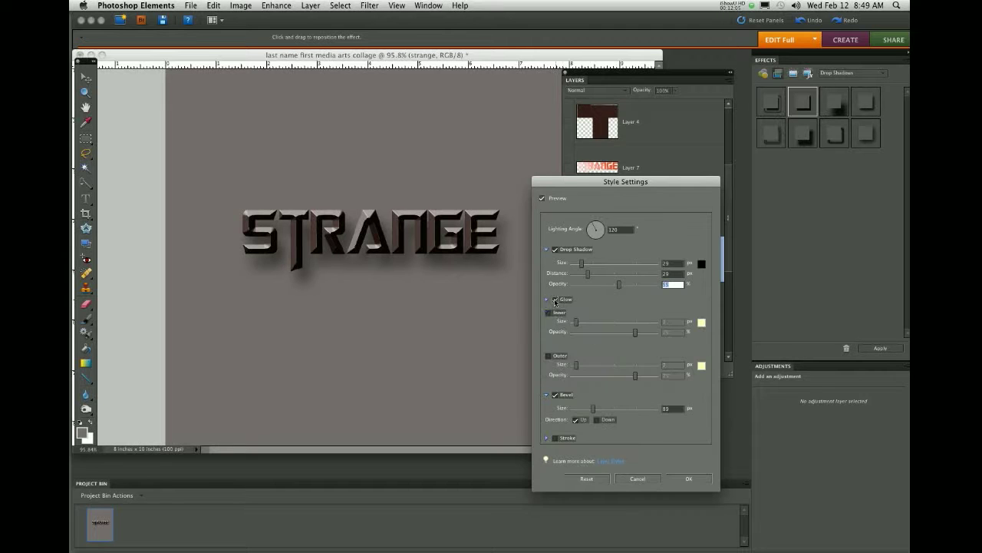
left_click(549, 355)
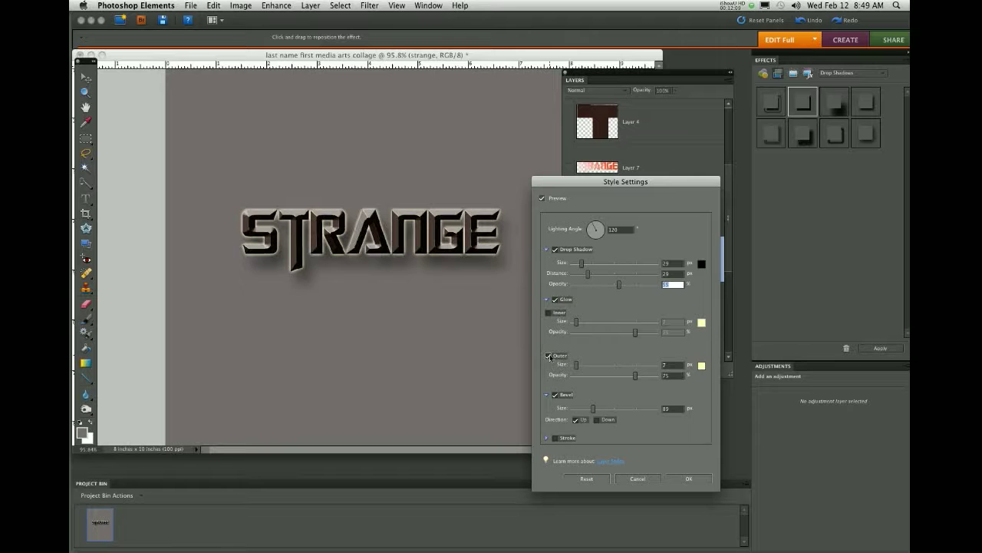
left_click(701, 366)
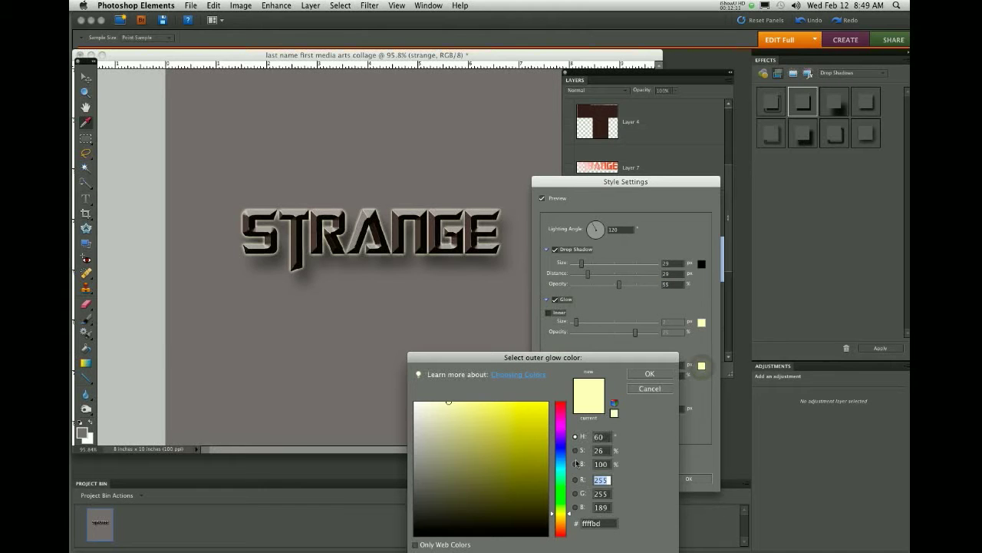
left_click(560, 531)
left_click(500, 438)
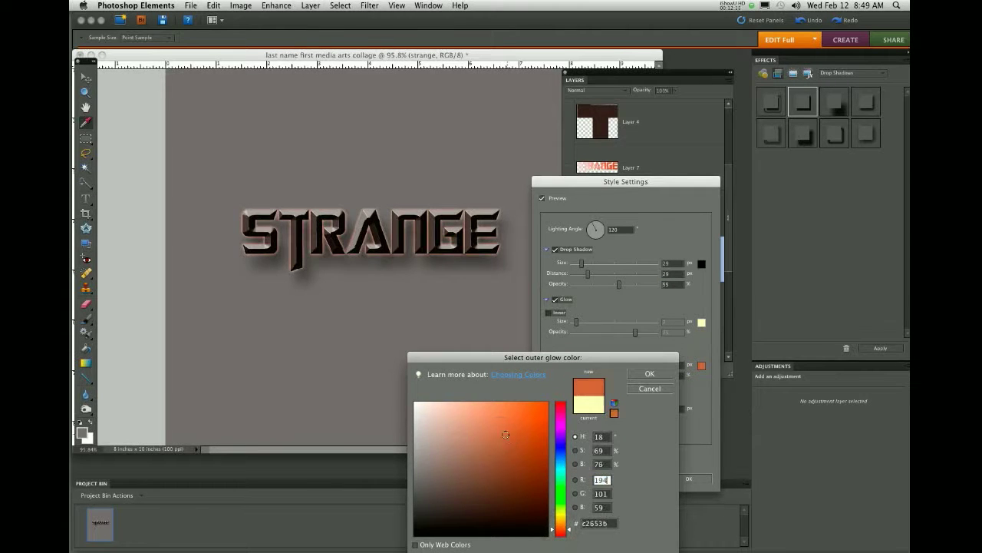
left_click(505, 432)
left_click(650, 374)
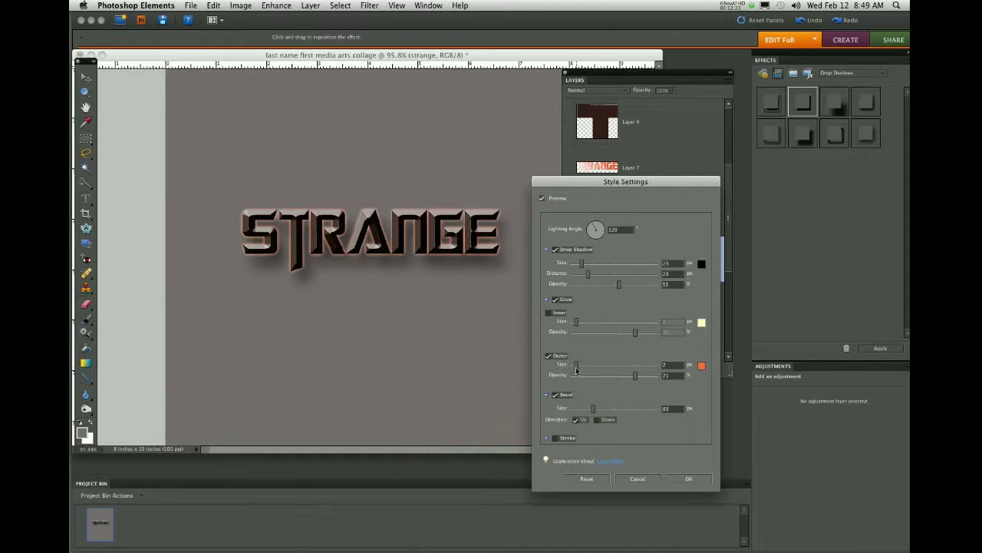
mouse_move(577, 370)
left_mouse_down()
mouse_move(588, 370)
mouse_move(578, 369)
left_mouse_up()
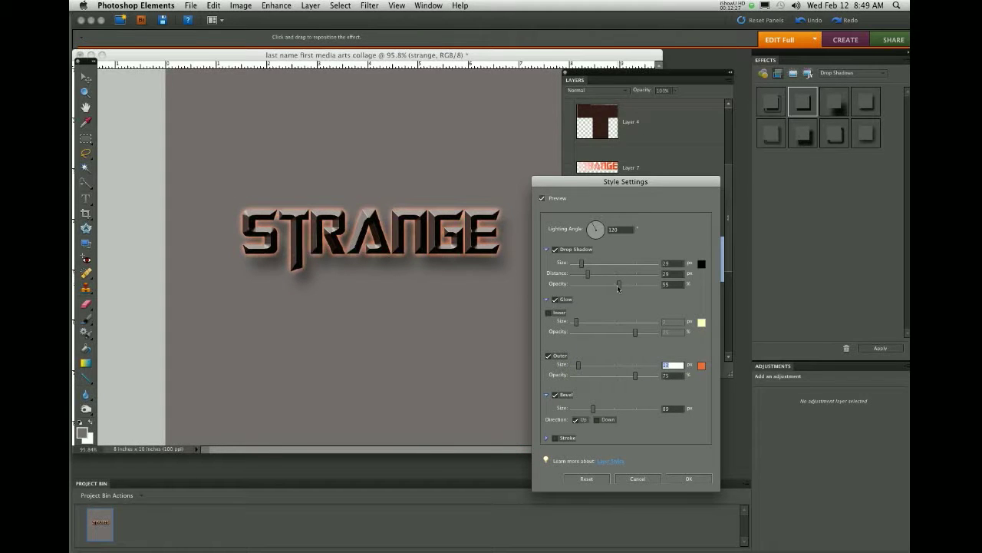
Step: Push the drop shadow out to 41 px, shrink its size for a hard edge, and apply
mouse_move(588, 277)
left_mouse_down()
mouse_move(603, 273)
mouse_move(596, 277)
left_mouse_up()
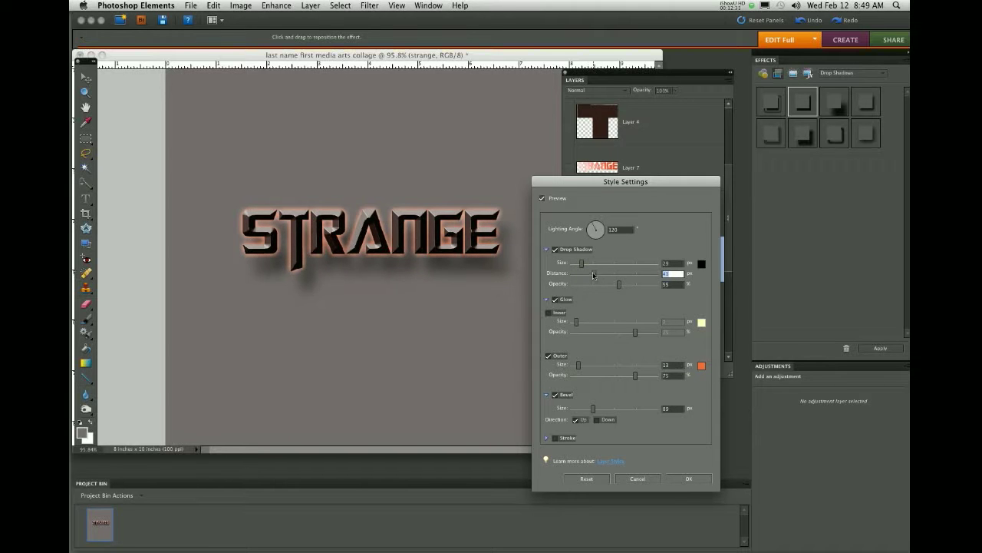
left_click_drag(583, 266, 574, 263)
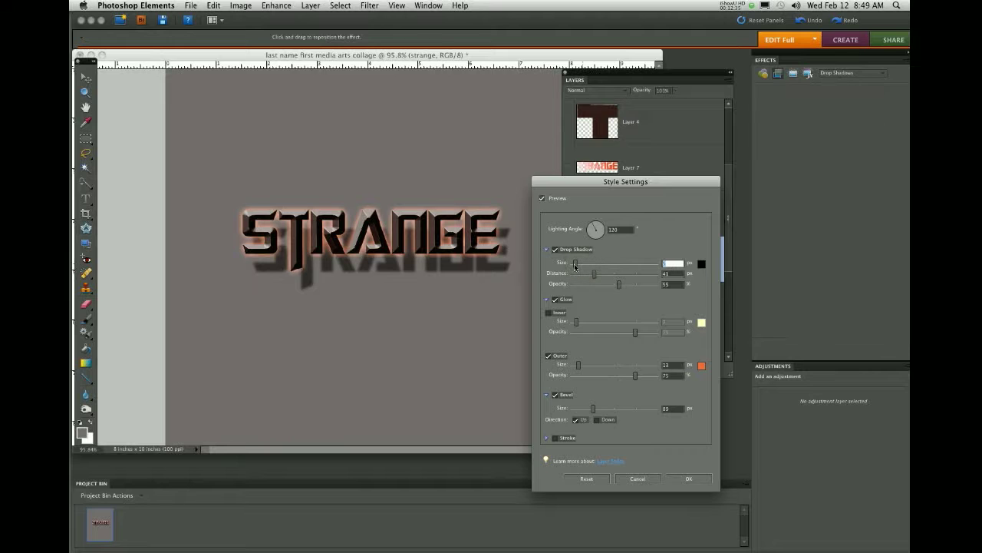
left_click(688, 478)
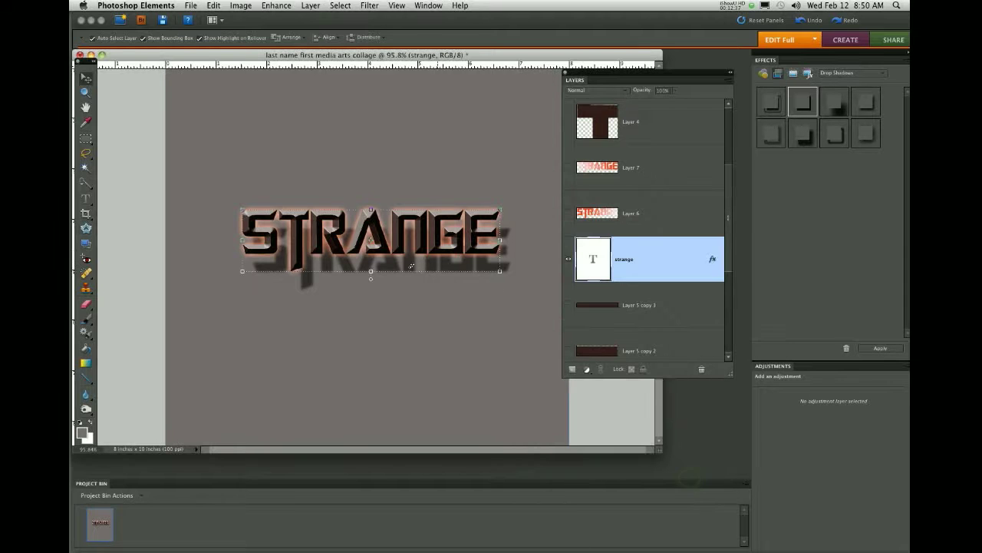
Step: Replace the opening letters of STRANGE with 'ch' so the styled word reads CHANGE
scroll(353, 238, "down", 5)
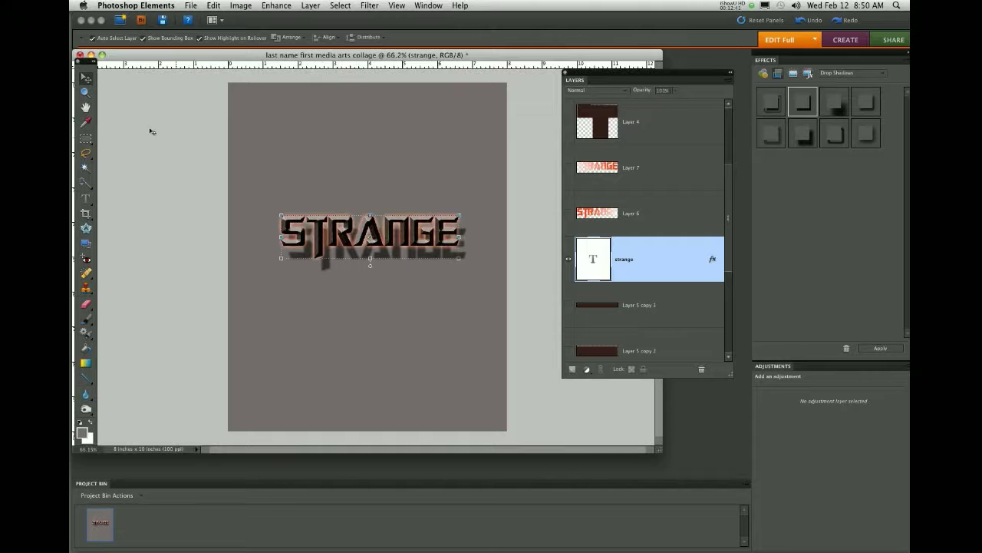
left_click(85, 198)
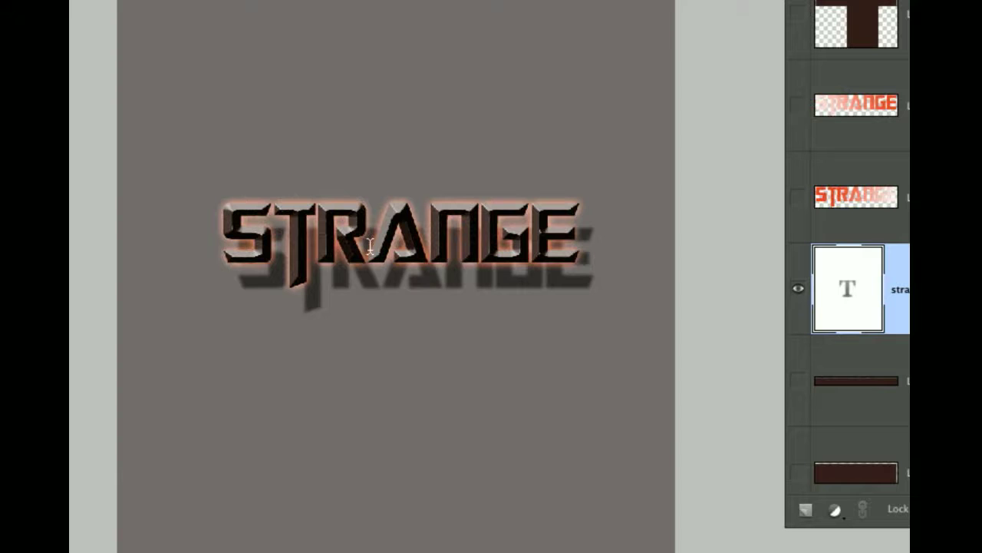
left_click(474, 227)
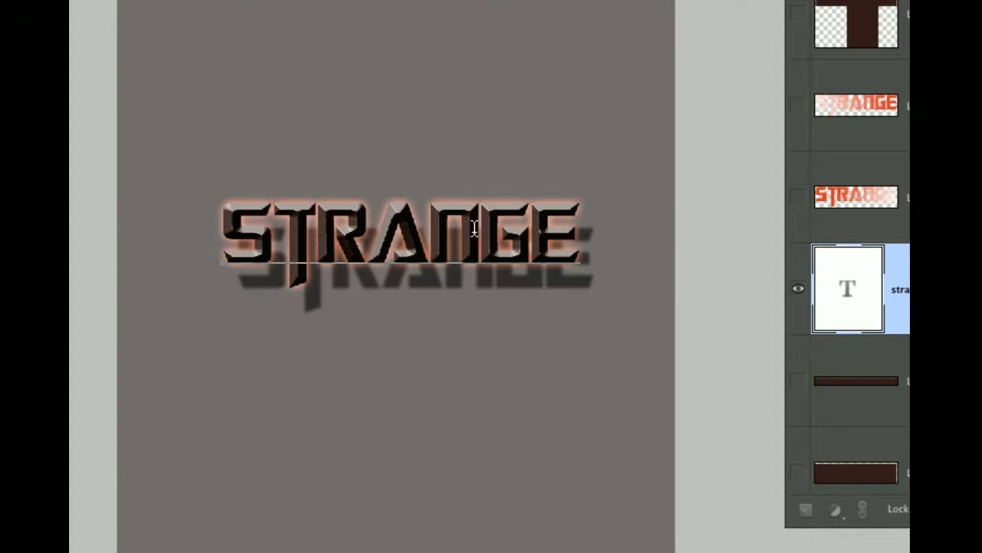
left_click_drag(365, 241, 239, 244)
type("ch")
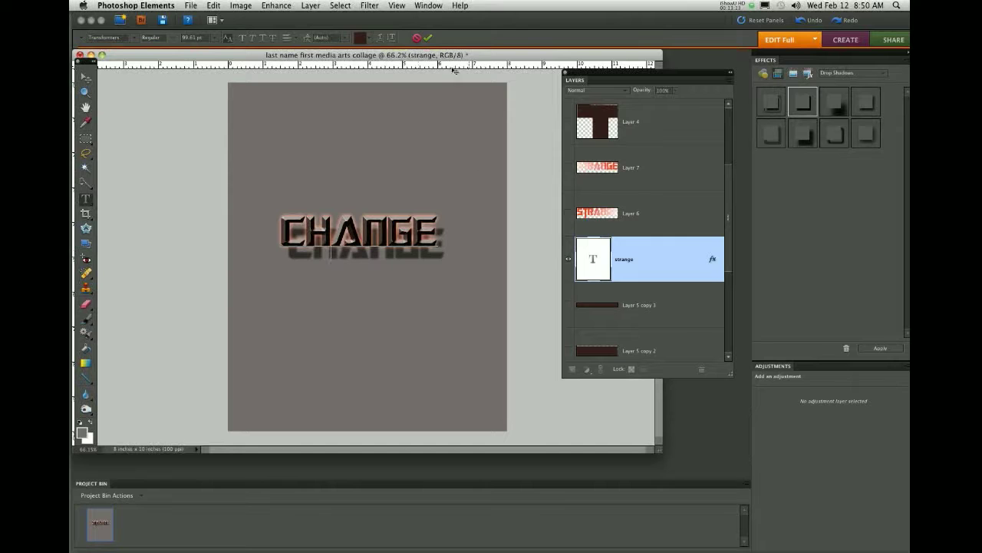
Step: Commit CHANGE, unhide Layer 6's orange STRANGE, and give it the Hard Edge drop shadow
left_click(427, 36)
left_click(637, 210)
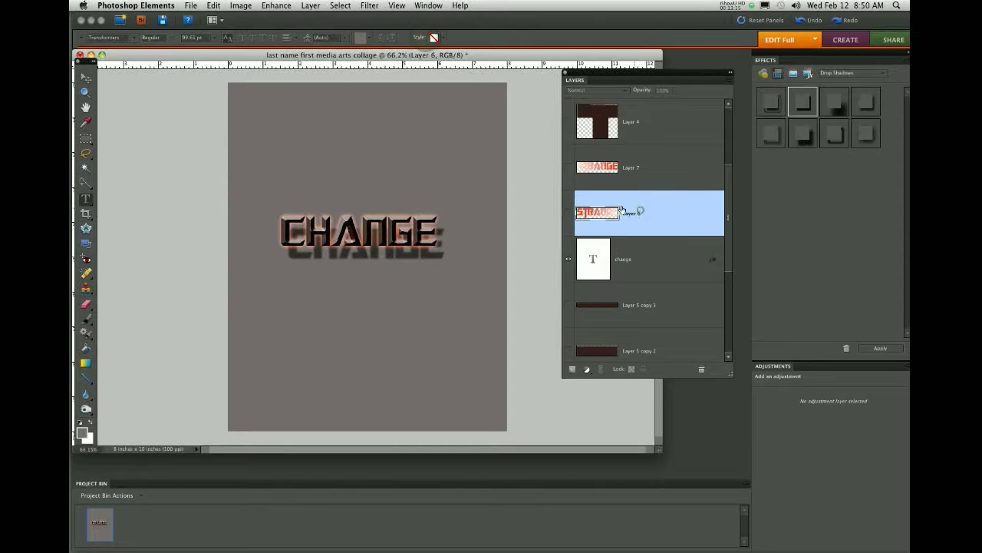
left_click(568, 212)
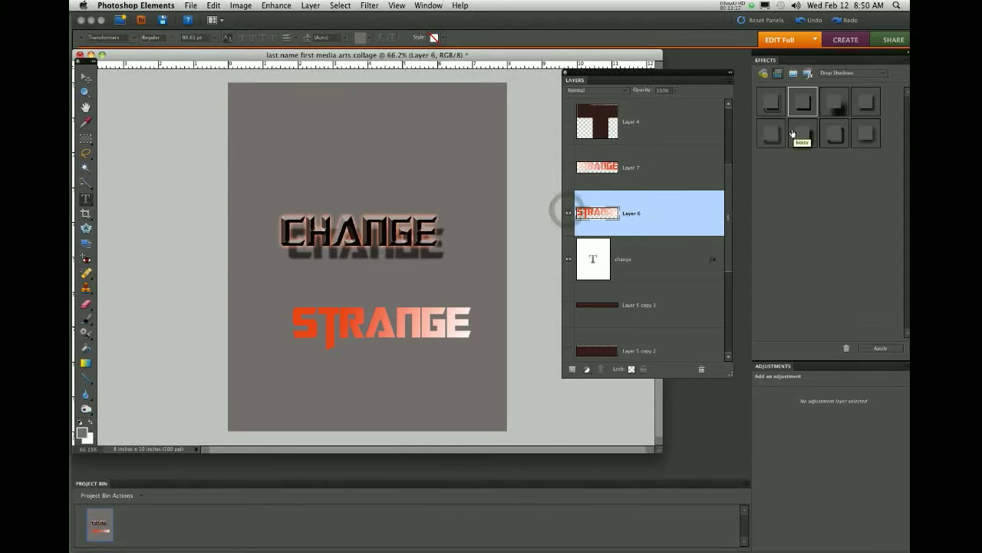
double_click(801, 100)
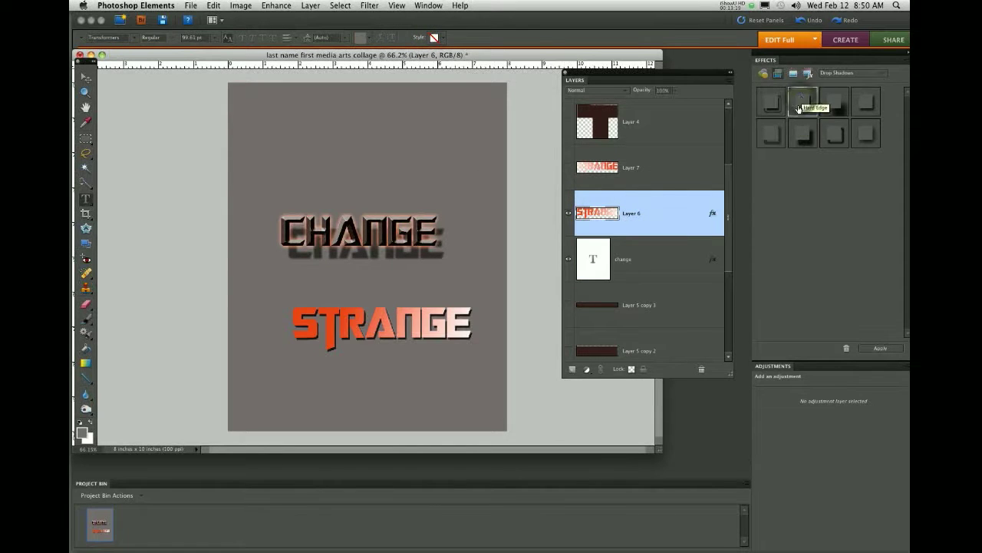
left_click(804, 107)
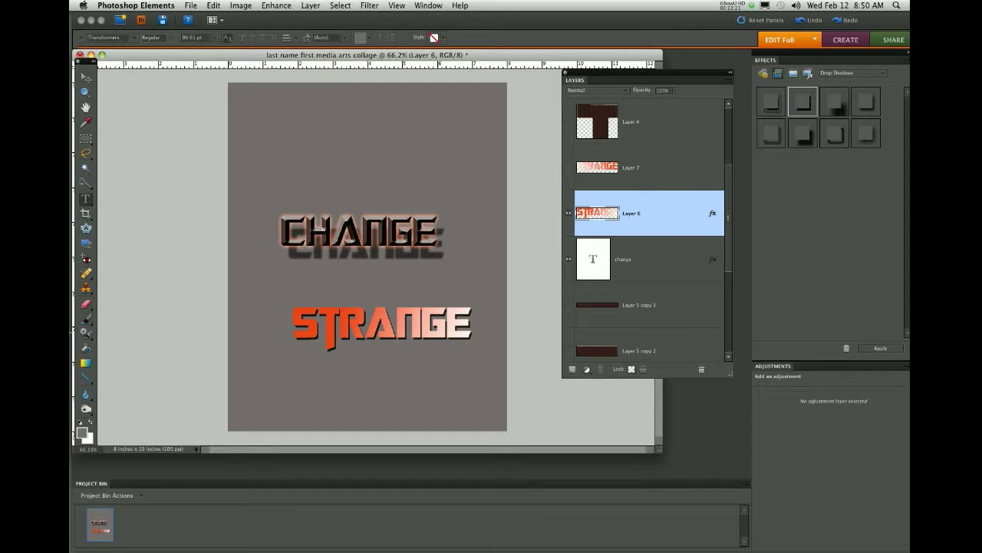
left_click(84, 321)
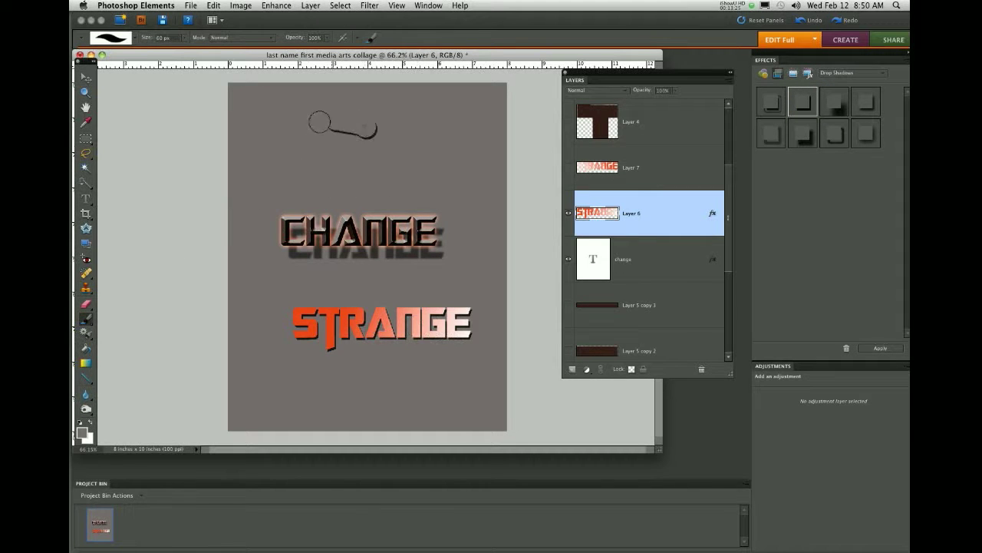
Step: Paint a thin black swirl, then switch to white and paint a thick white swirl over it
mouse_move(303, 157)
left_mouse_down()
mouse_move(366, 163)
mouse_move(439, 142)
mouse_move(465, 167)
mouse_move(459, 190)
left_mouse_up()
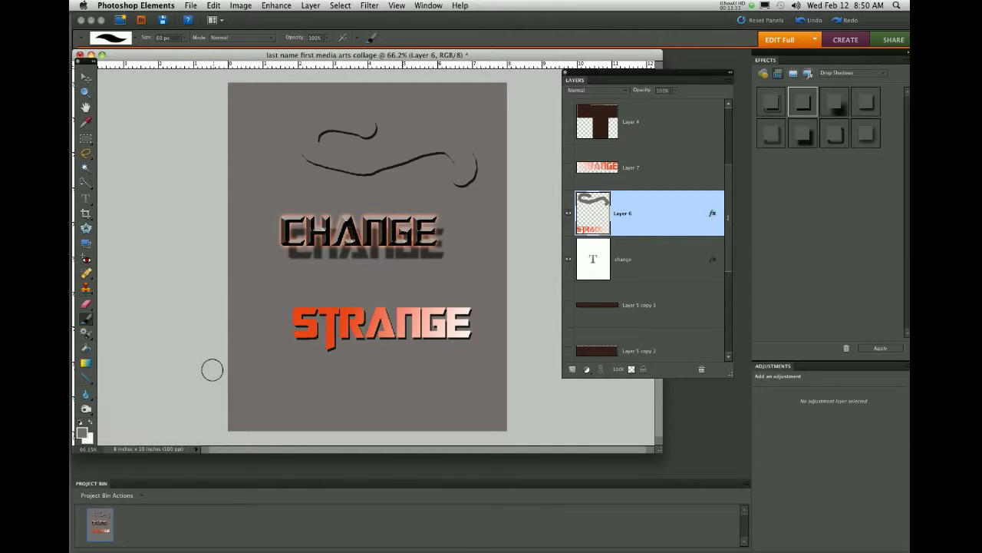
key("d")
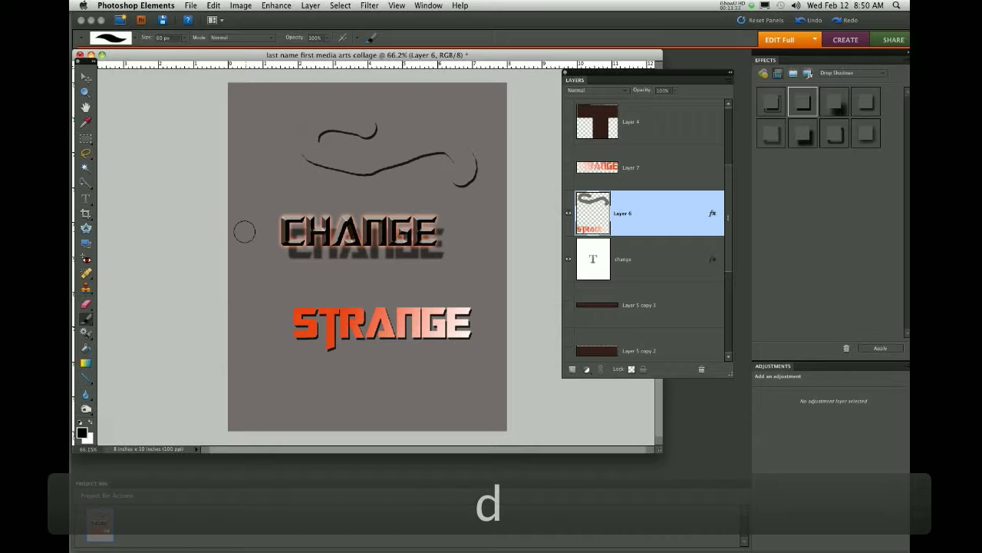
key("x")
mouse_move(322, 112)
left_mouse_down()
mouse_move(285, 158)
mouse_move(387, 169)
mouse_move(469, 202)
left_mouse_up()
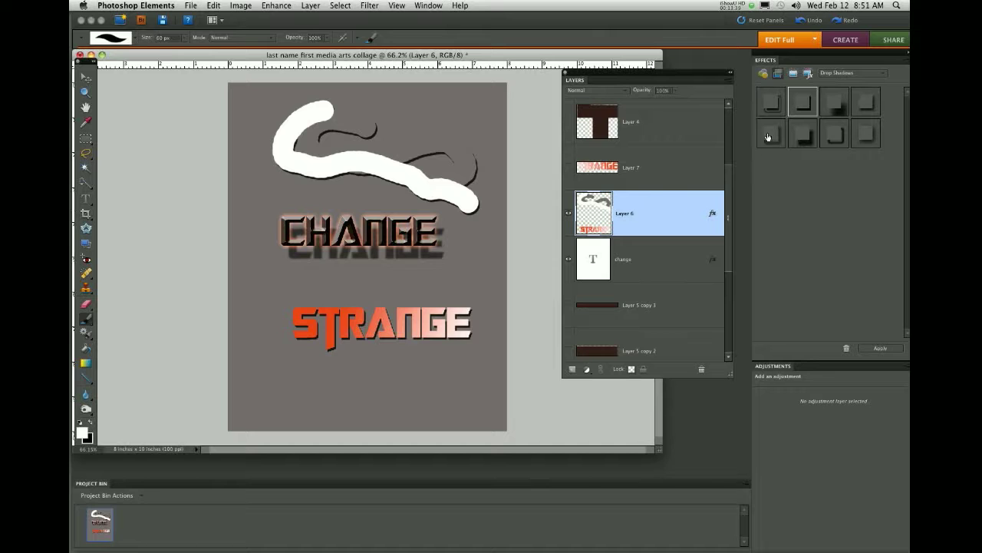
Step: Lengthen Layer 6's drop shadow to 25 px and add inner and enlarged outer glows
double_click(710, 217)
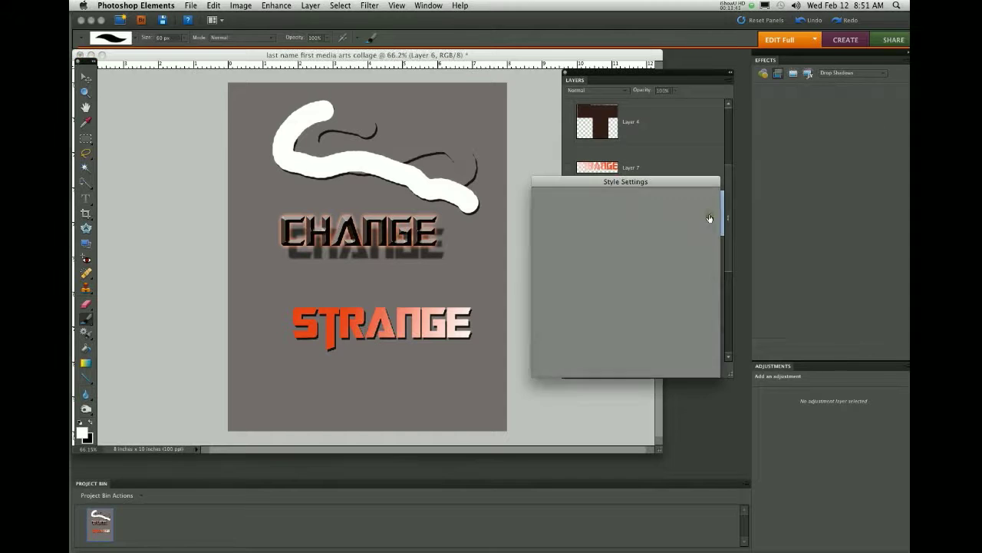
mouse_move(575, 275)
left_mouse_down()
mouse_move(610, 278)
mouse_move(585, 275)
left_mouse_up()
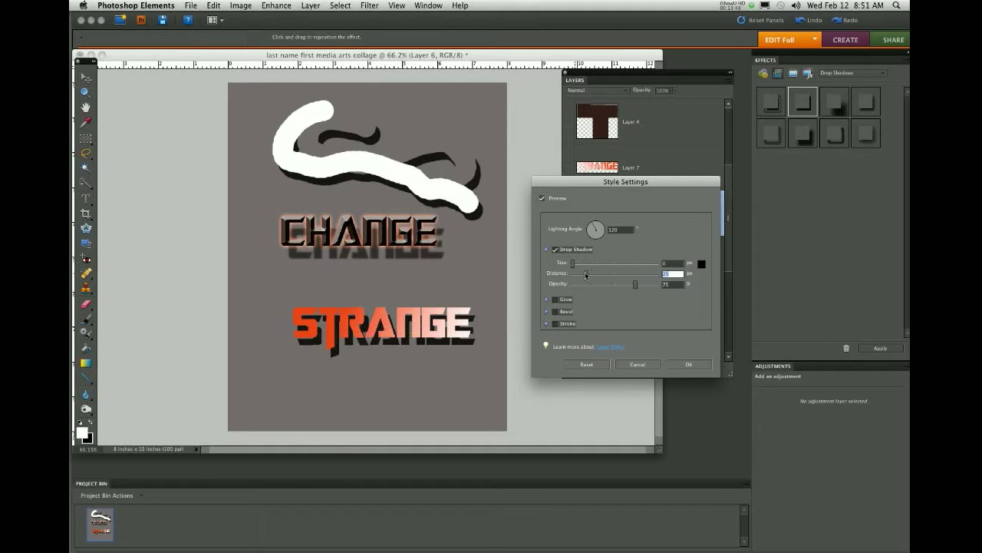
left_click(554, 301)
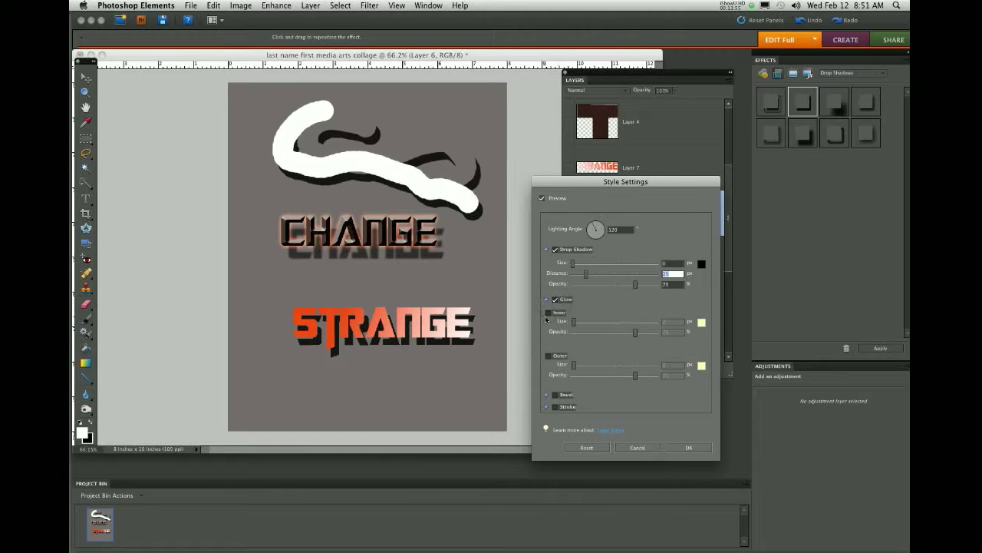
left_click(548, 313)
left_click(548, 356)
left_click_drag(574, 365, 583, 369)
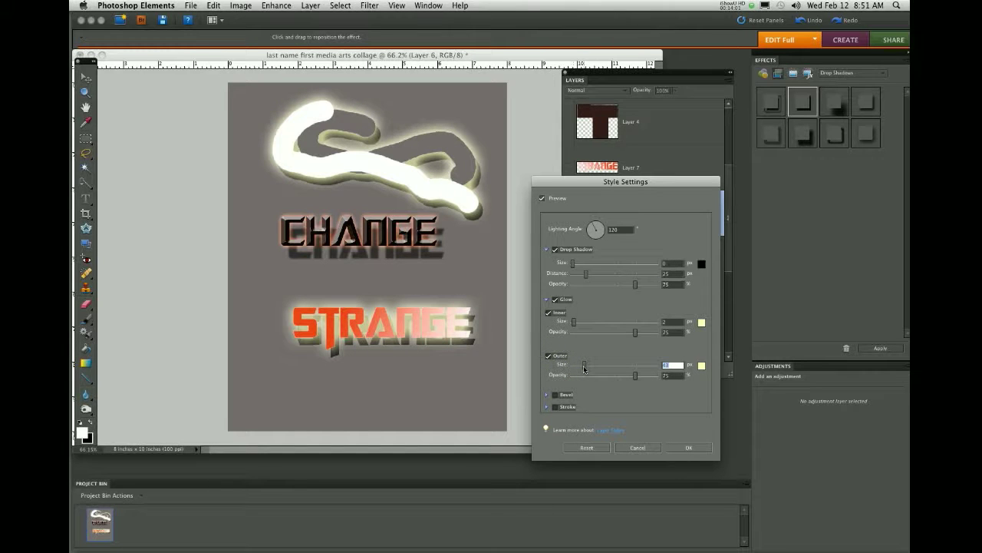
Step: Apply the styles, then erase chunks of the swirl and the RA letters with a 60 px eraser
left_click(690, 448)
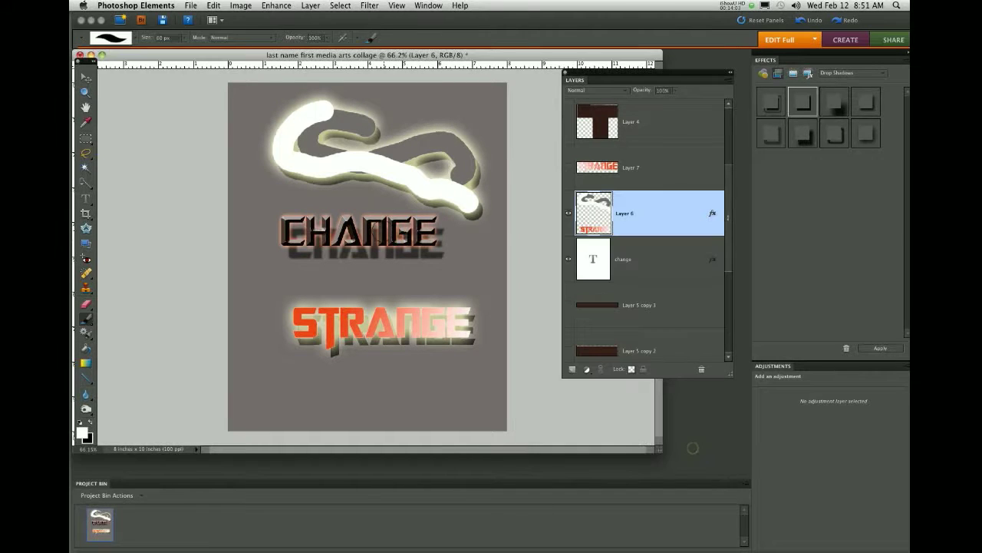
key("e")
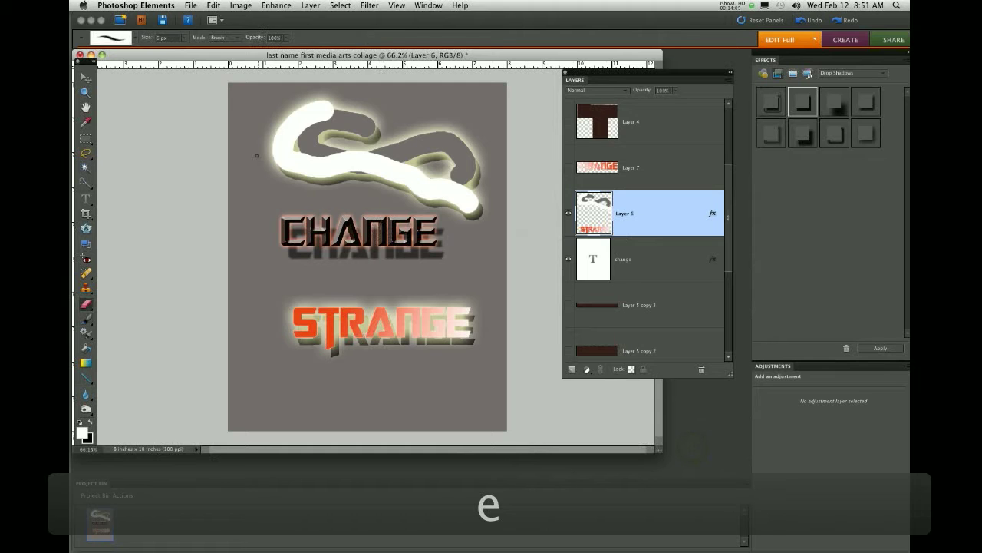
key("bracketright")
key("bracketright")
key("bracketright")
key("bracketright")
key("bracketright")
key("bracketright")
key("bracketright")
key("bracketright")
key("bracketright")
key("bracketright")
key("bracketright")
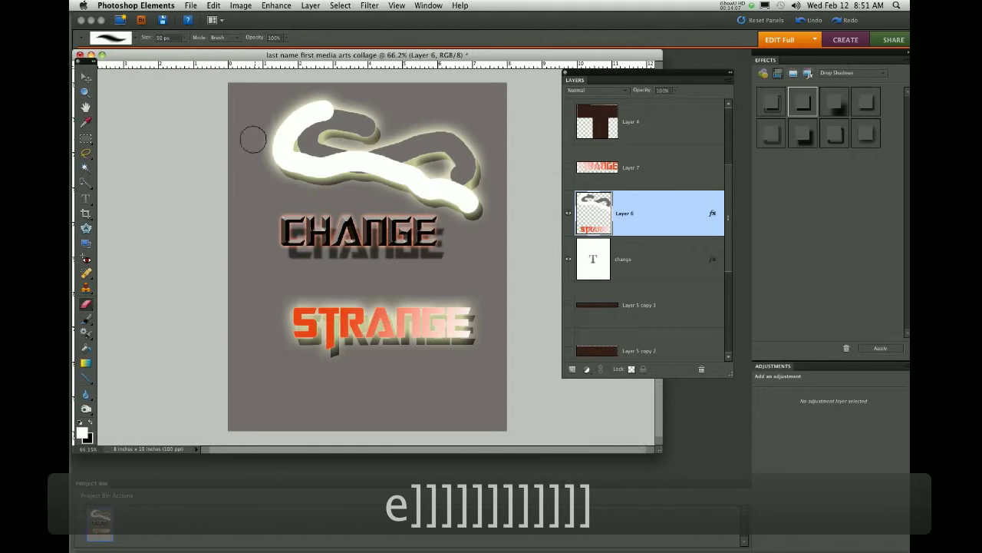
key("bracketright")
left_click_drag(270, 138, 428, 172)
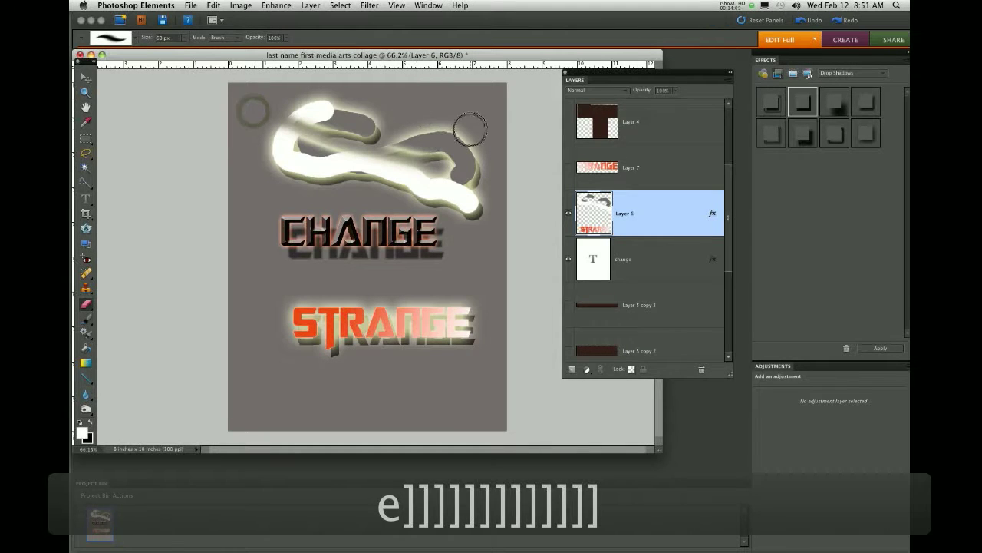
left_click_drag(465, 127, 456, 120)
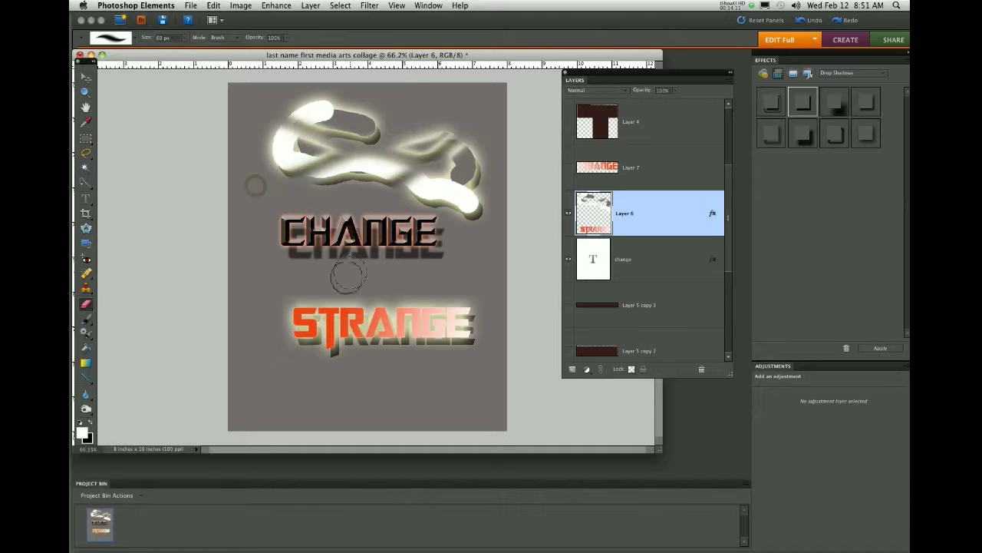
left_click_drag(342, 288, 389, 336)
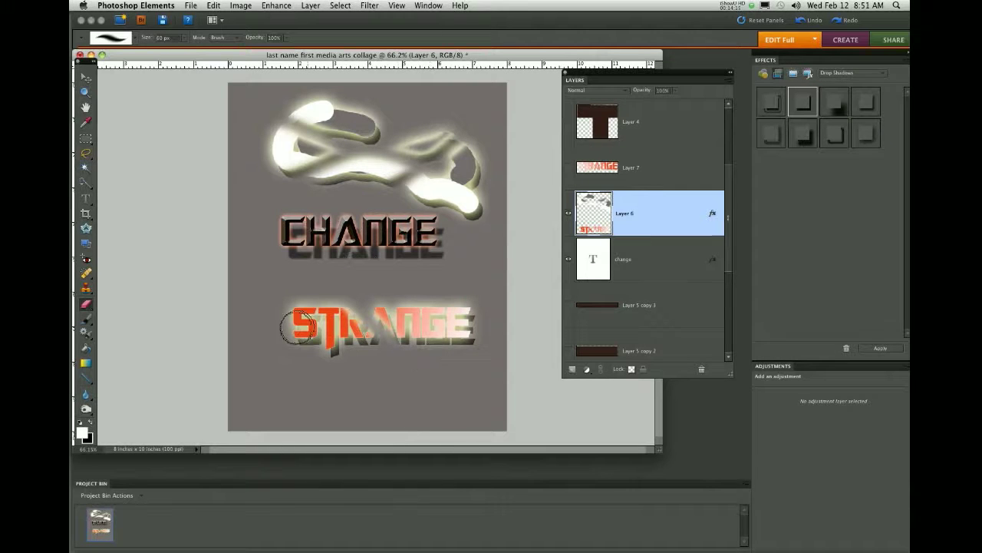
Step: Lower eraser opacity to 27% and softly fade part of the STRANGE lettering
left_click(284, 36)
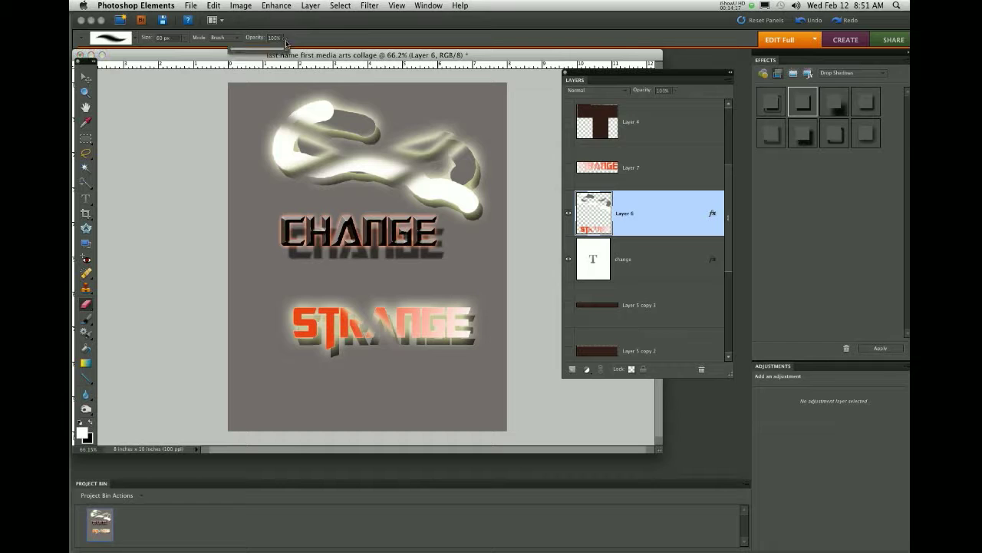
left_click(245, 54)
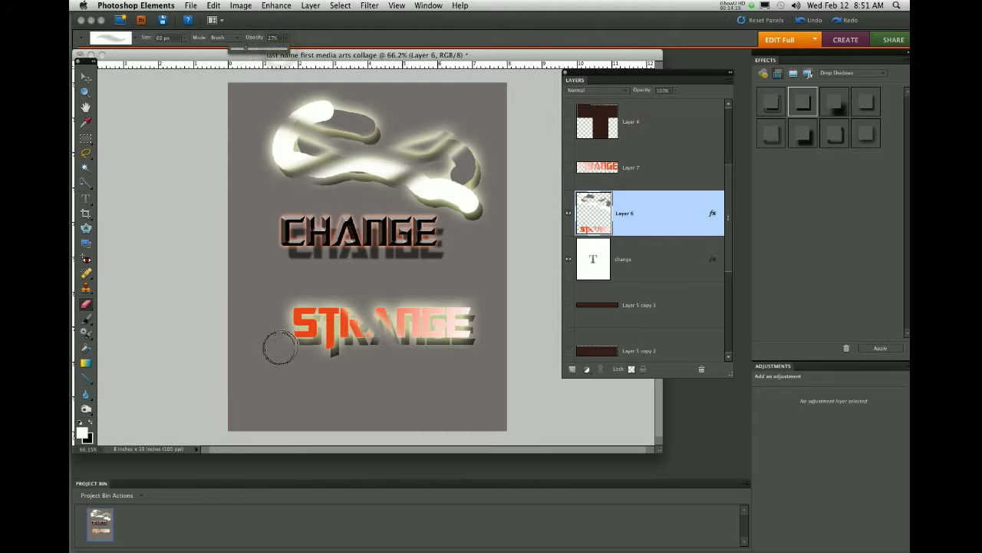
left_click(254, 324)
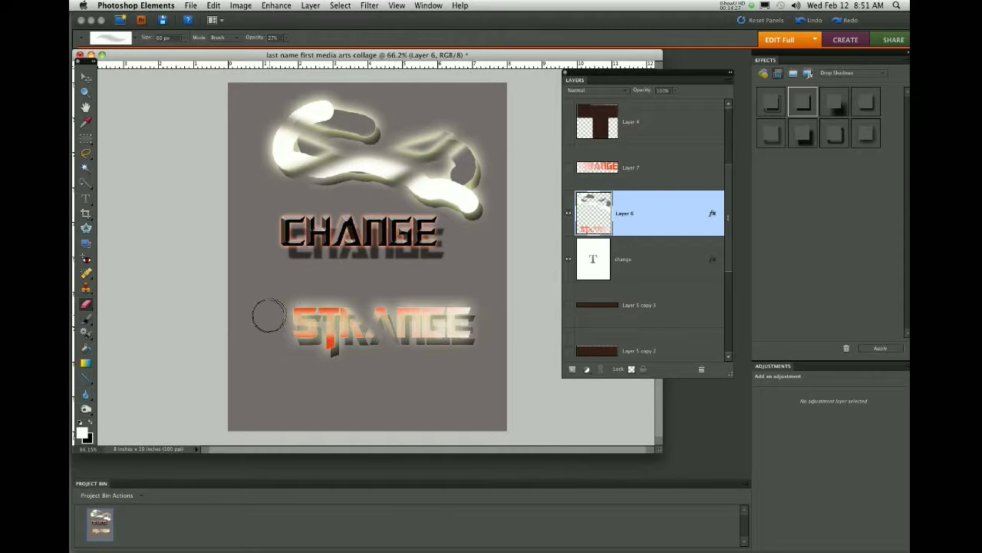
scroll(406, 263, "down", 1)
scroll(407, 264, "up", 4)
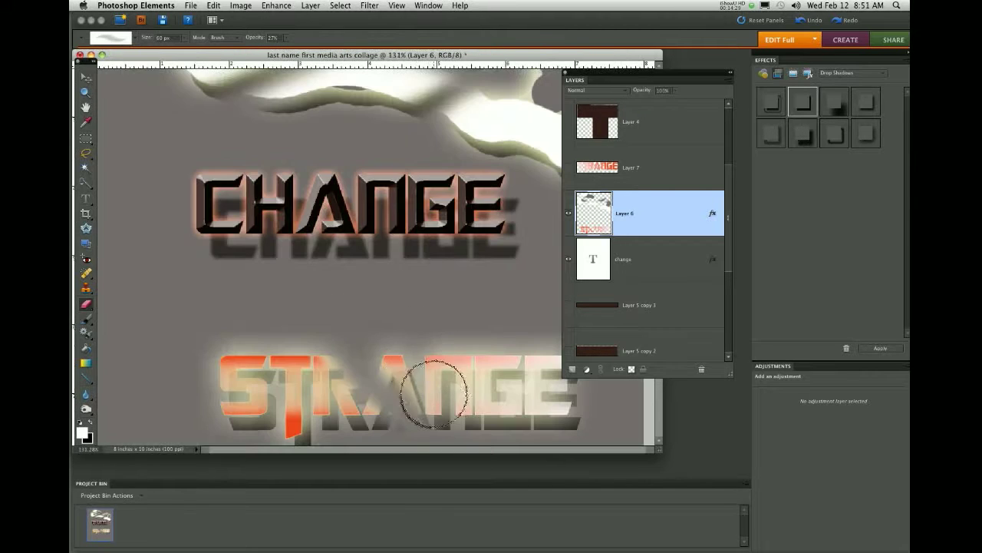
left_click_drag(391, 312, 373, 169)
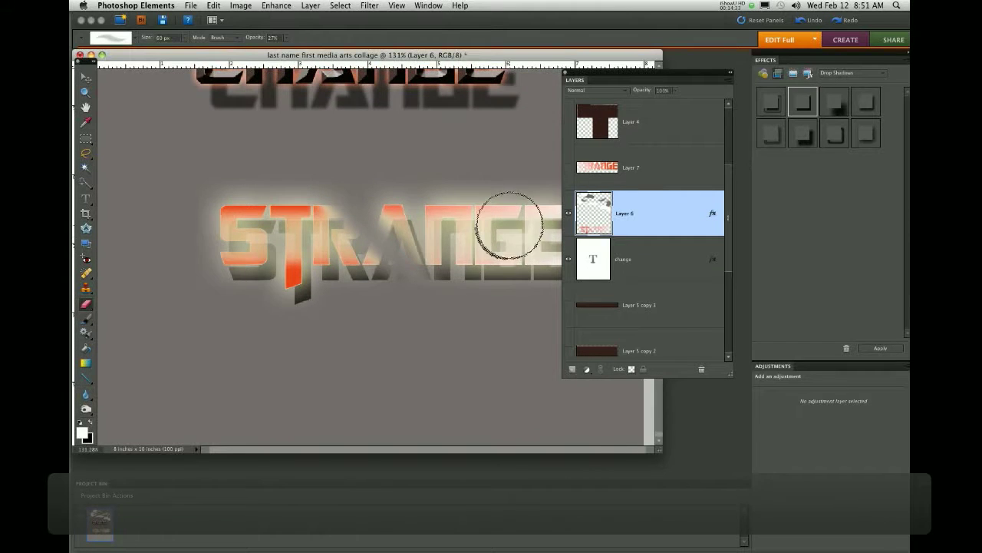
scroll(510, 227, "down", 4)
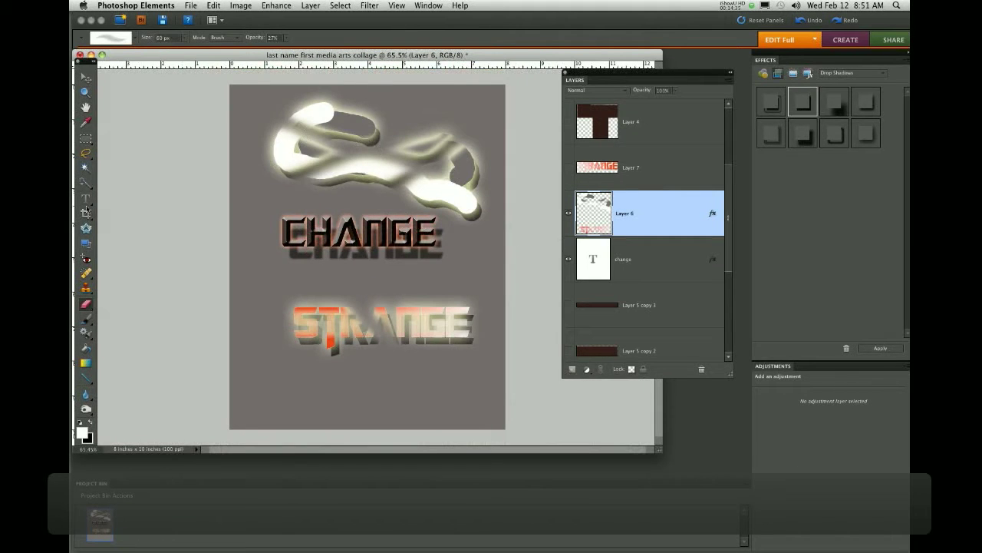
Step: Type 'media arts' near the page bottom, shift it left, commit, and load its letters as a selection
left_click(85, 200)
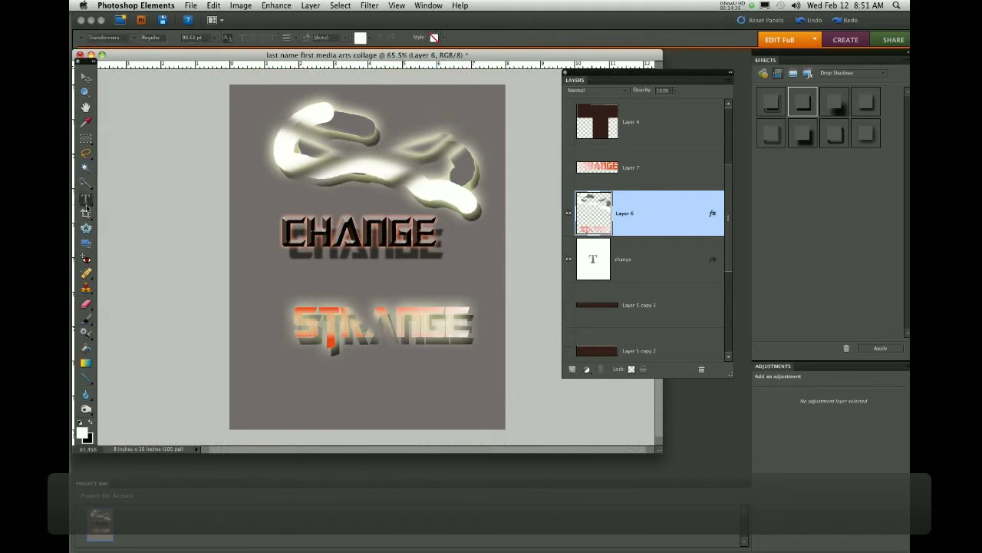
left_click(286, 397)
type("media arts")
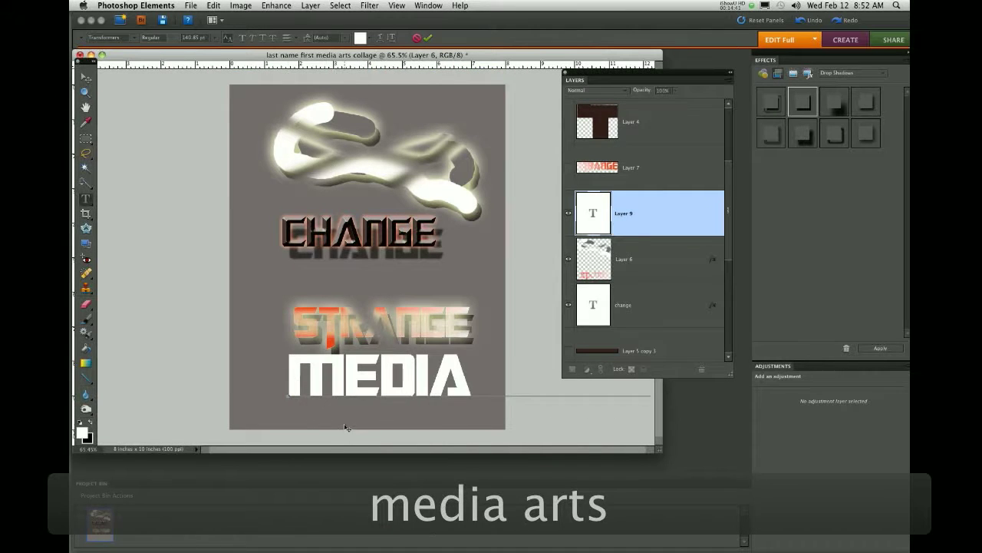
left_click_drag(346, 426, 271, 431)
key("KP_Enter")
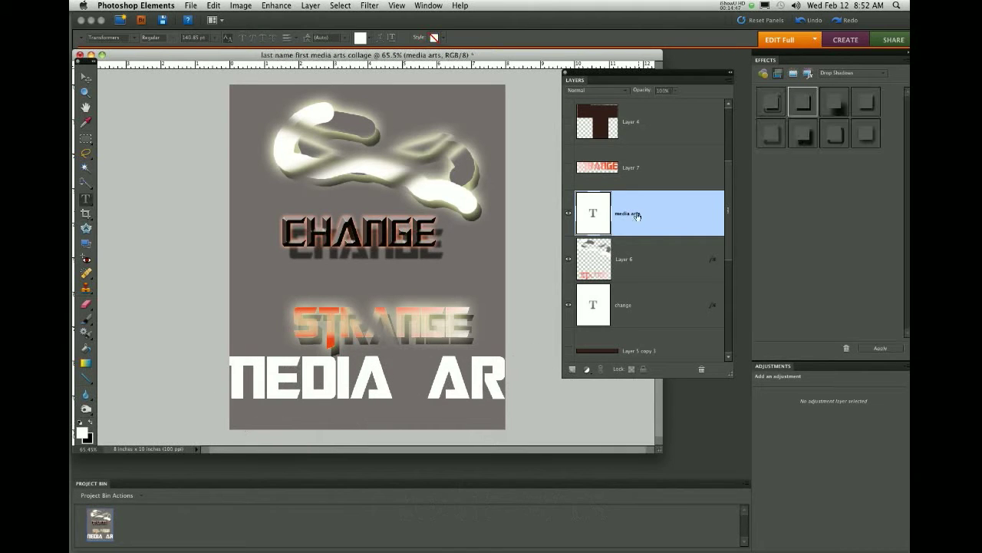
left_click(593, 213, "ctrl")
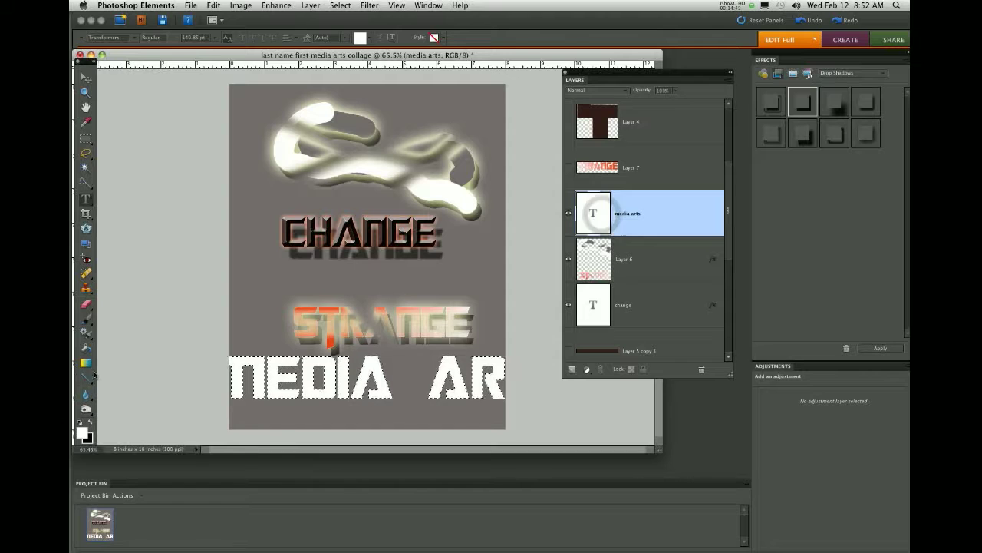
Step: Set the foreground colour to red
key("i")
left_click(82, 432)
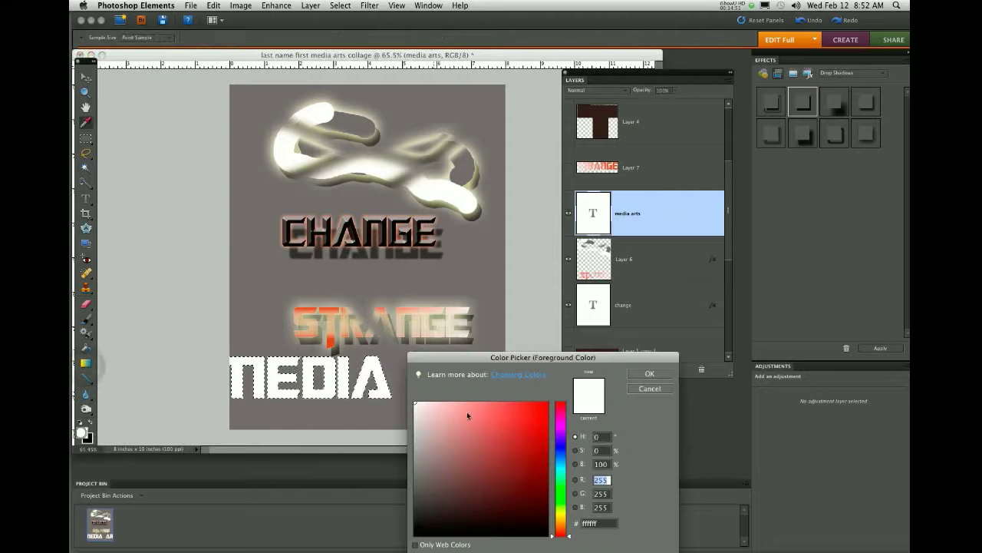
left_click(496, 430)
left_click(631, 376)
Step: Fill the selected letters with a red gradient on a new layer, deselect, and hide the white text
key("g")
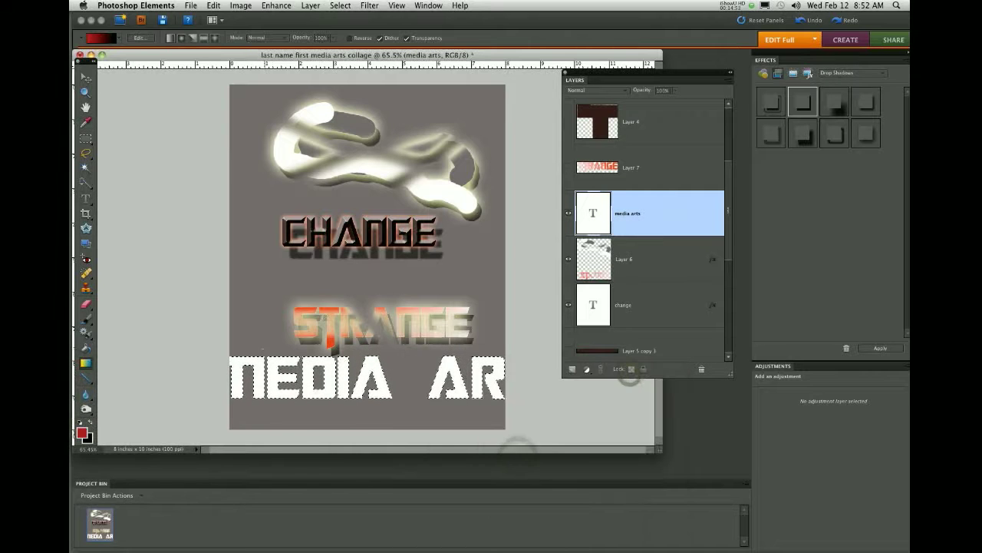
left_click(572, 368)
left_click_drag(369, 354, 368, 375)
key("super+d")
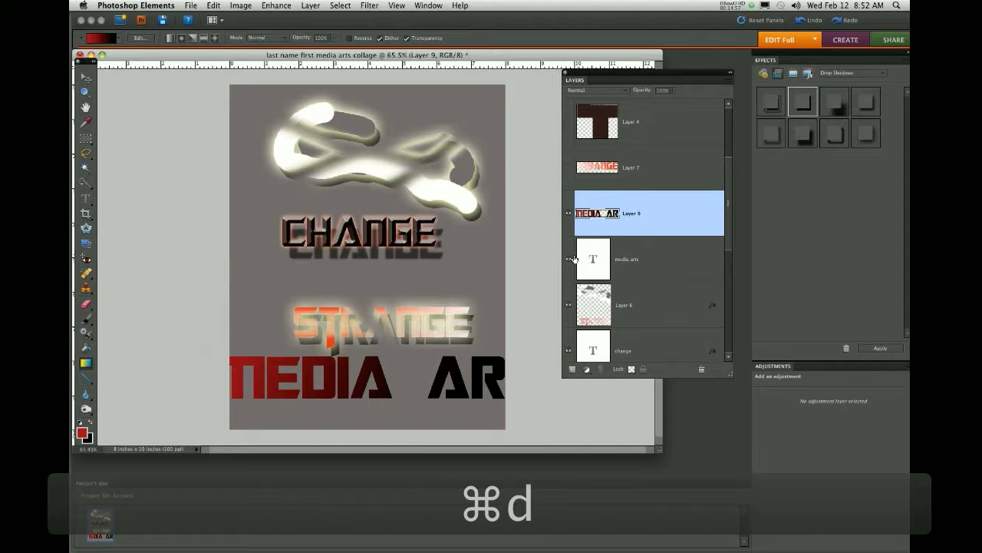
left_click(569, 258)
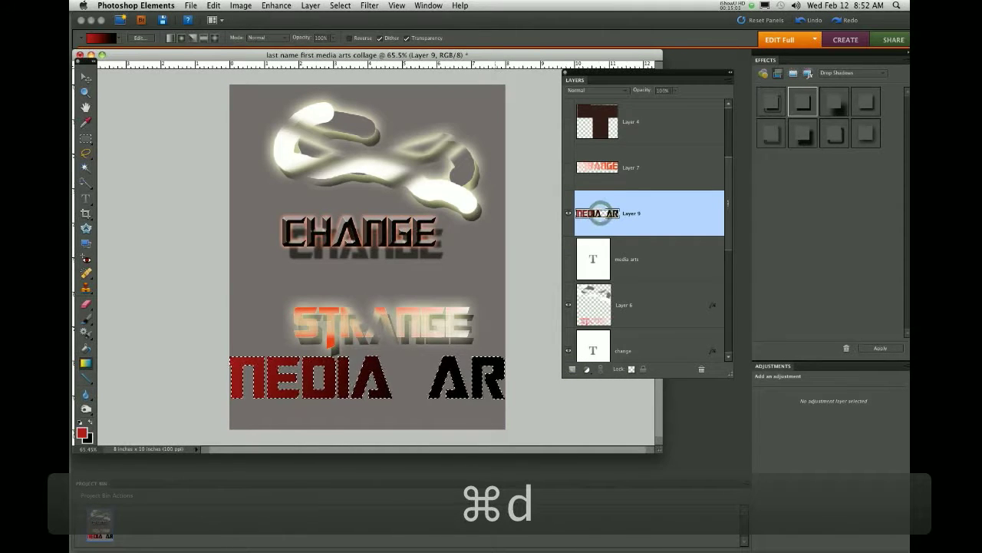
Step: Stroke the MEDIA ARTS selection with a 20 px red outside outline, then deselect
left_click(241, 5)
mouse_move(222, 7)
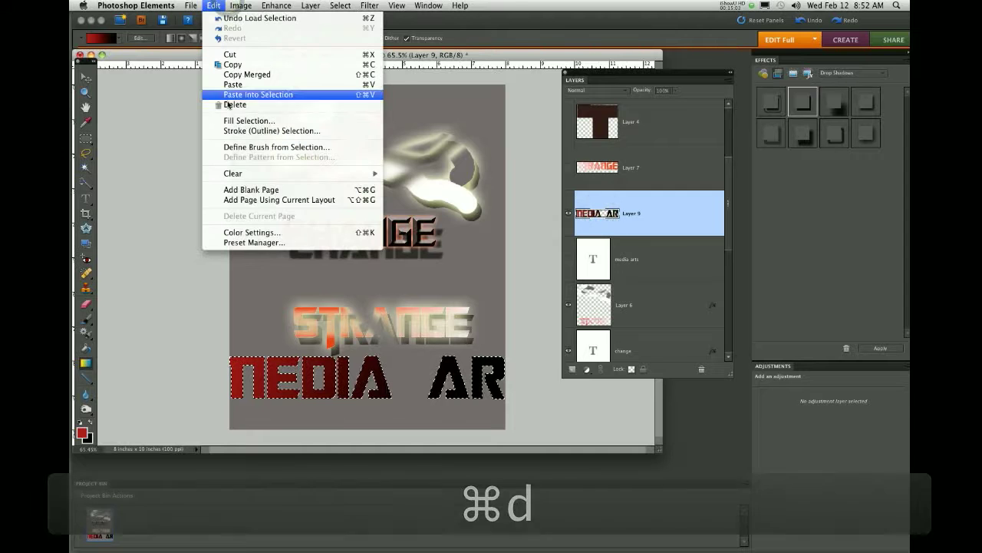
left_click(238, 130)
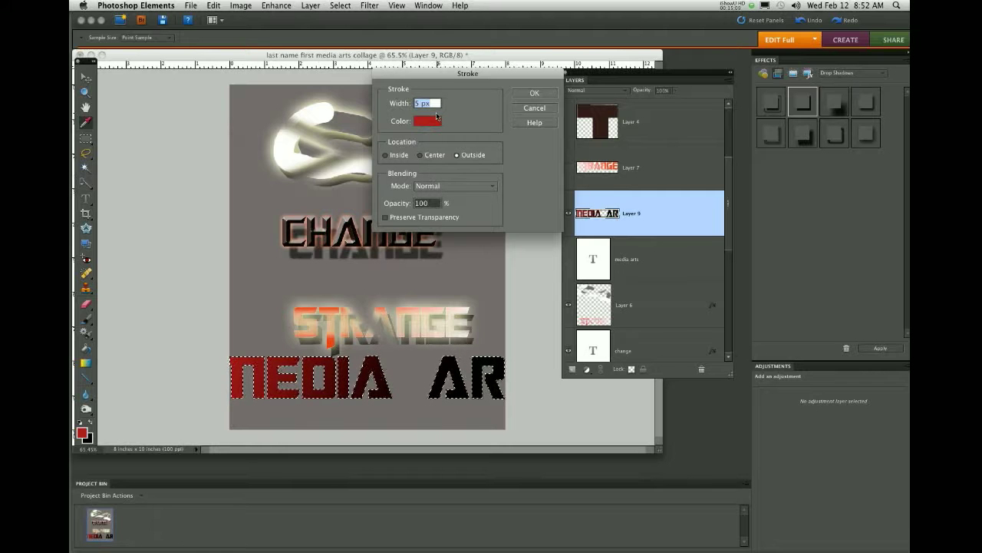
type("20")
key("Return")
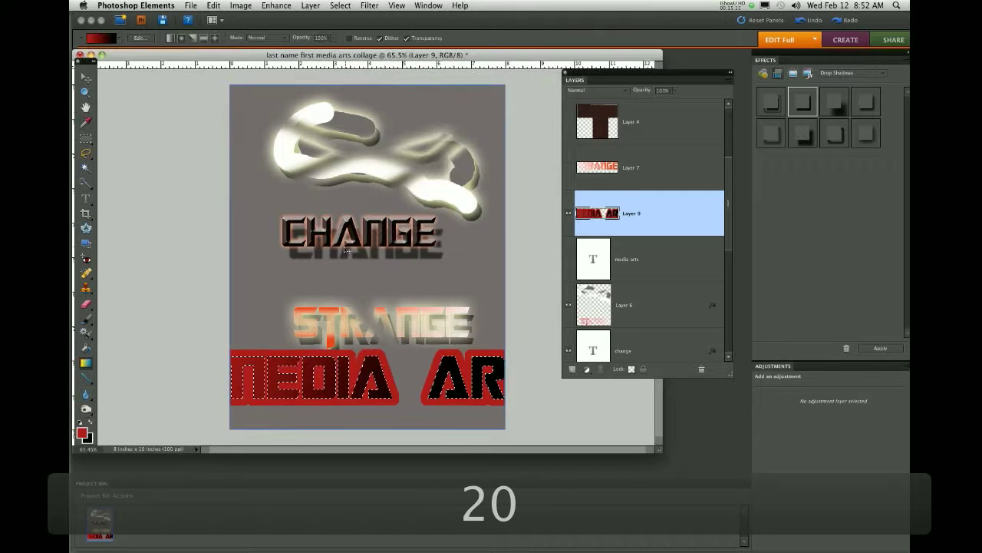
key("super+d")
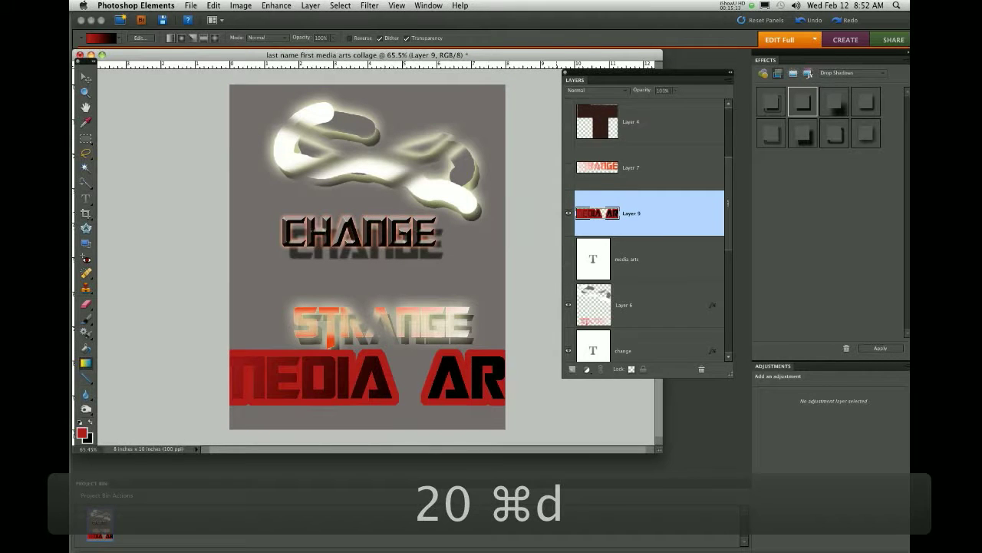
Step: Apply a Bevels style from the Effects panel to the red MEDIA ARTS letters on Layer 9
left_click(883, 73)
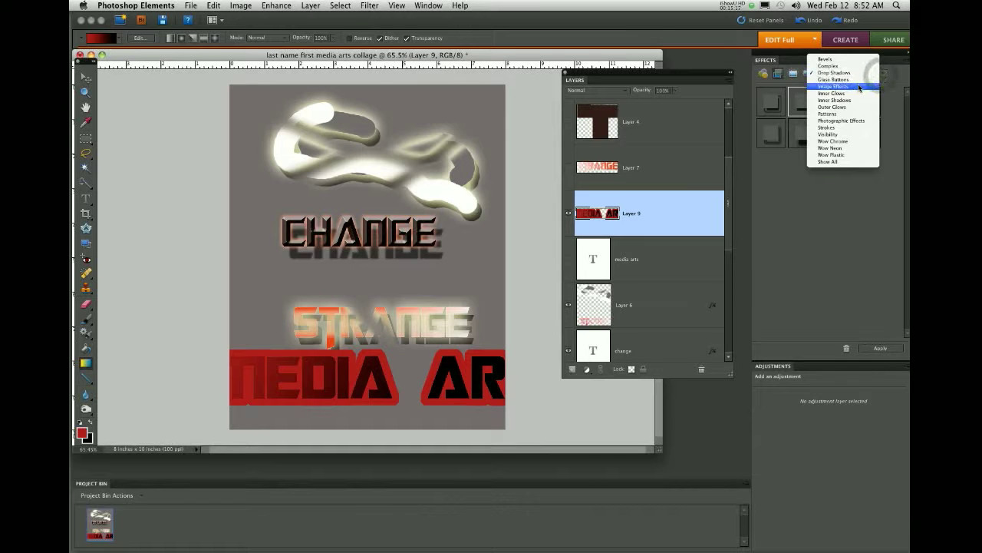
left_click(844, 60)
double_click(803, 107)
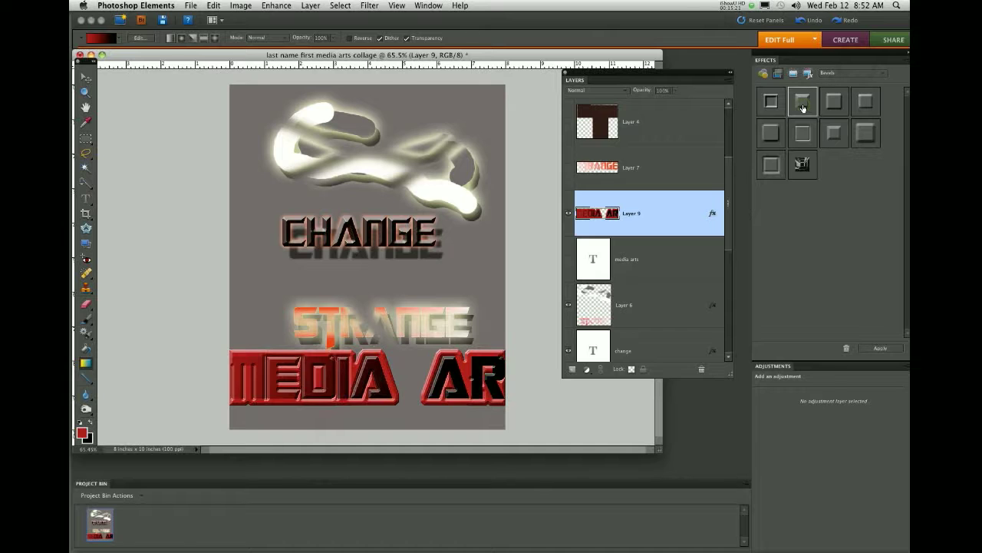
key("super+minus")
key("super+minus")
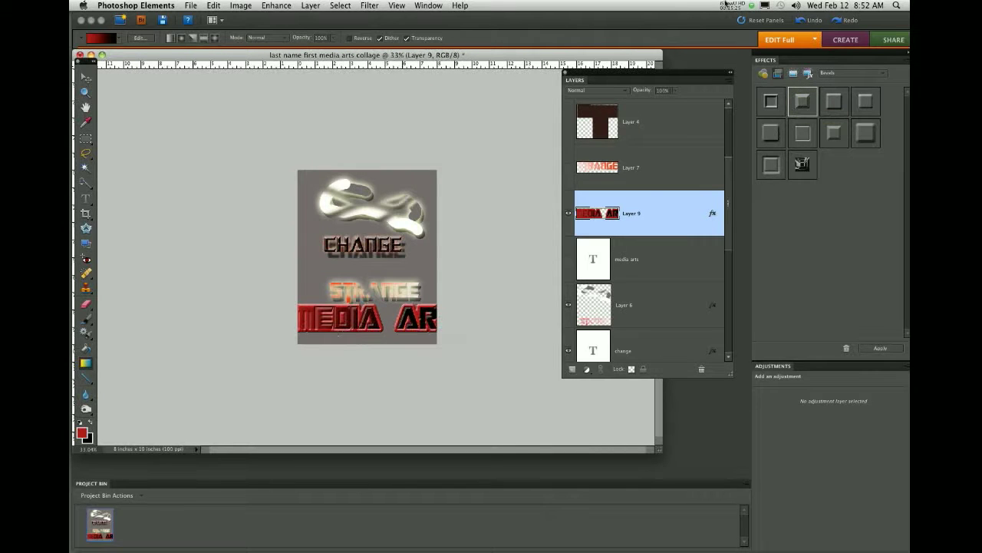